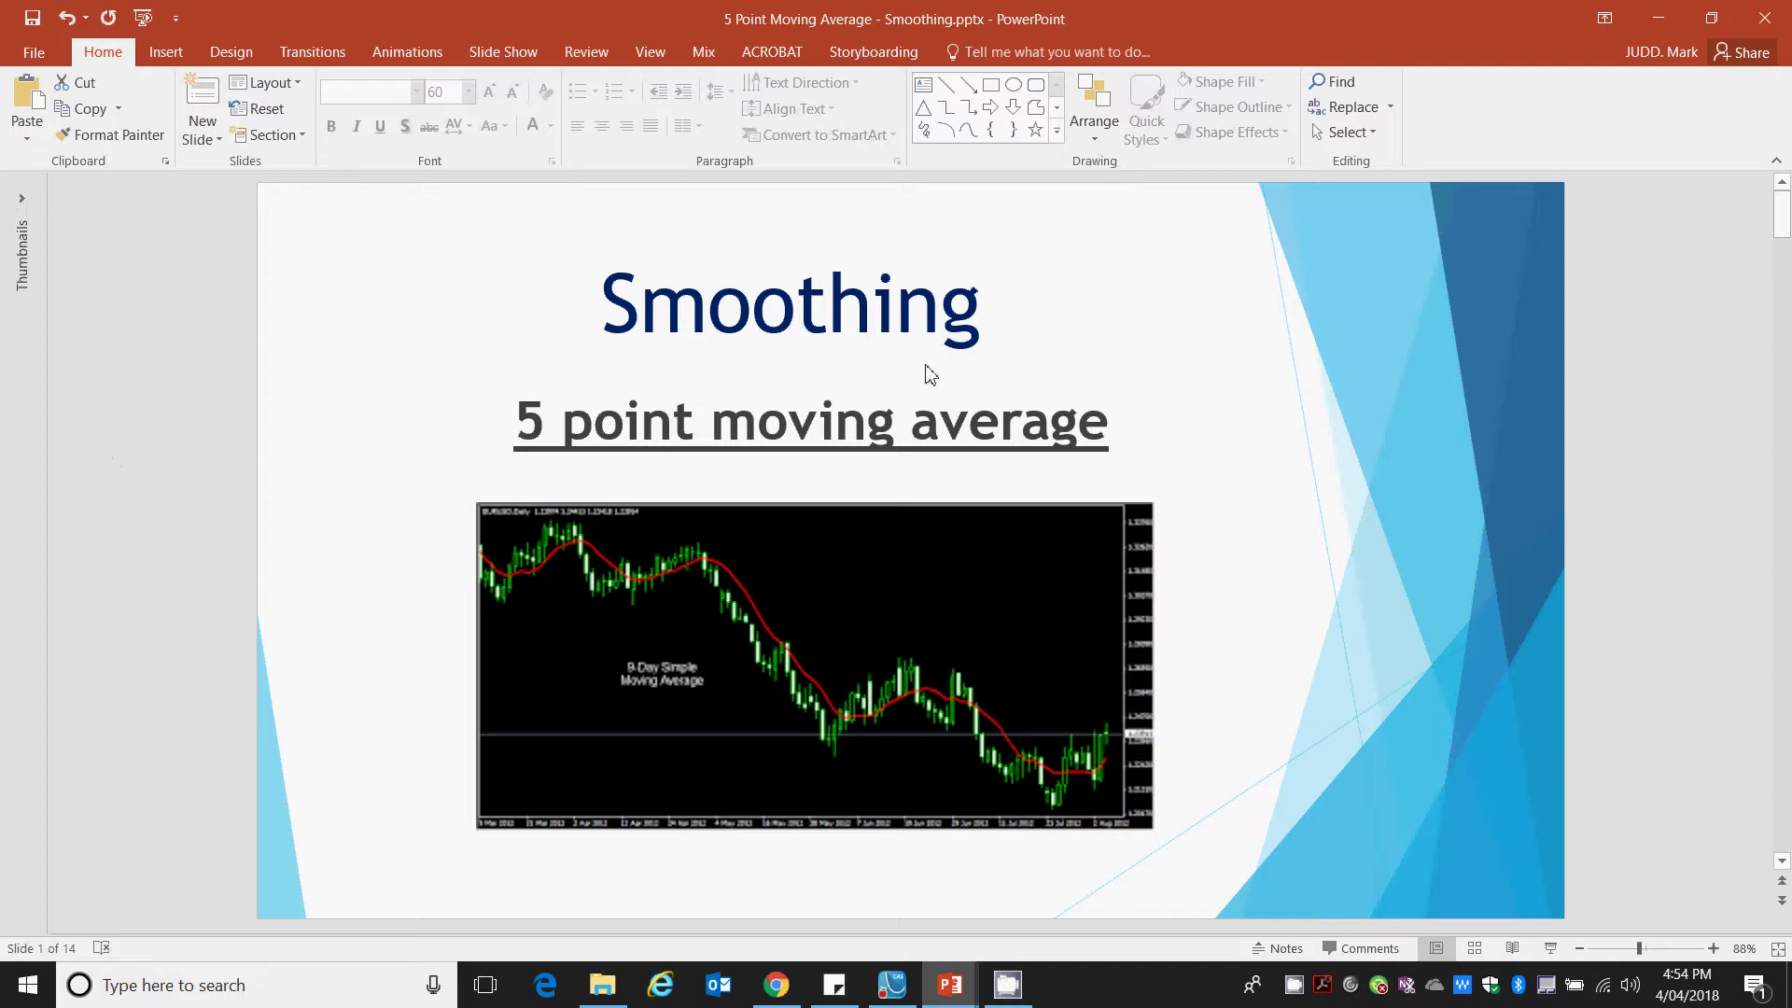
- Scroll to slide 2, the births chart with its 3-point moving average and trend line
{"action": "scroll", "coordinate": [985, 377], "scroll_direction": "down", "scroll_amount": 1}
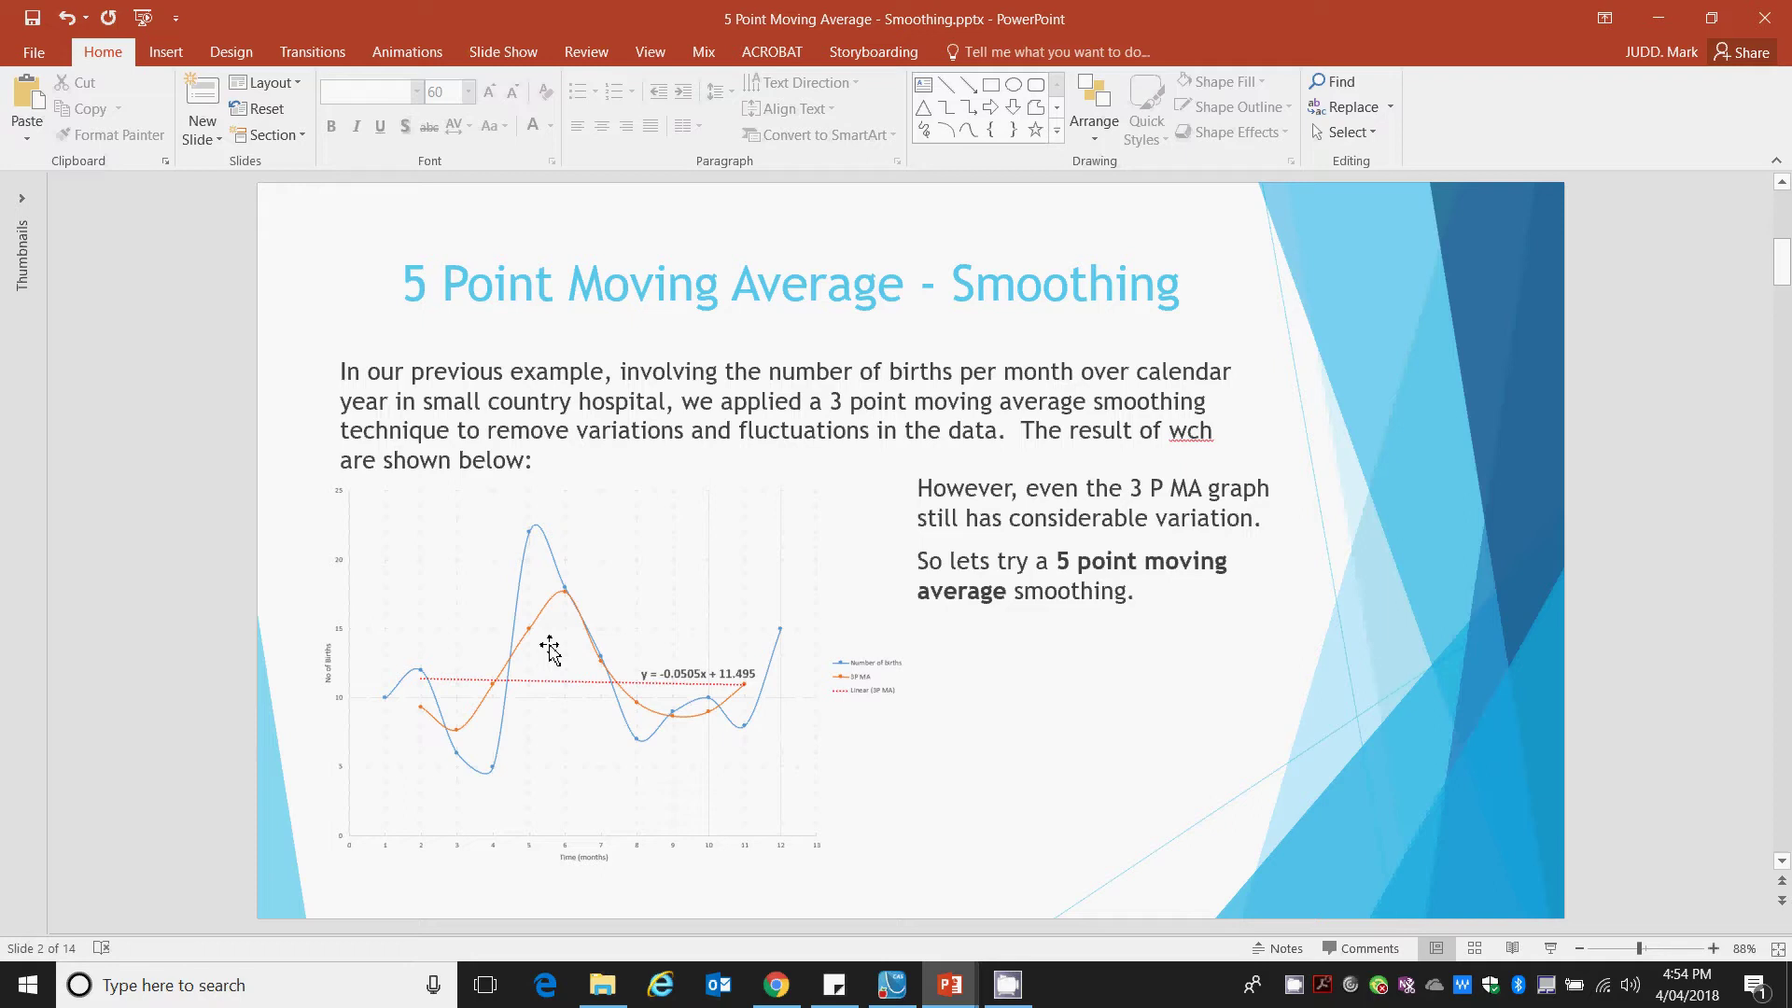
- Move through slides 3 and 4 to the births table showing March's 5-point average of 11.0
{"action": "scroll", "coordinate": [550, 649], "scroll_direction": "down", "scroll_amount": 1}
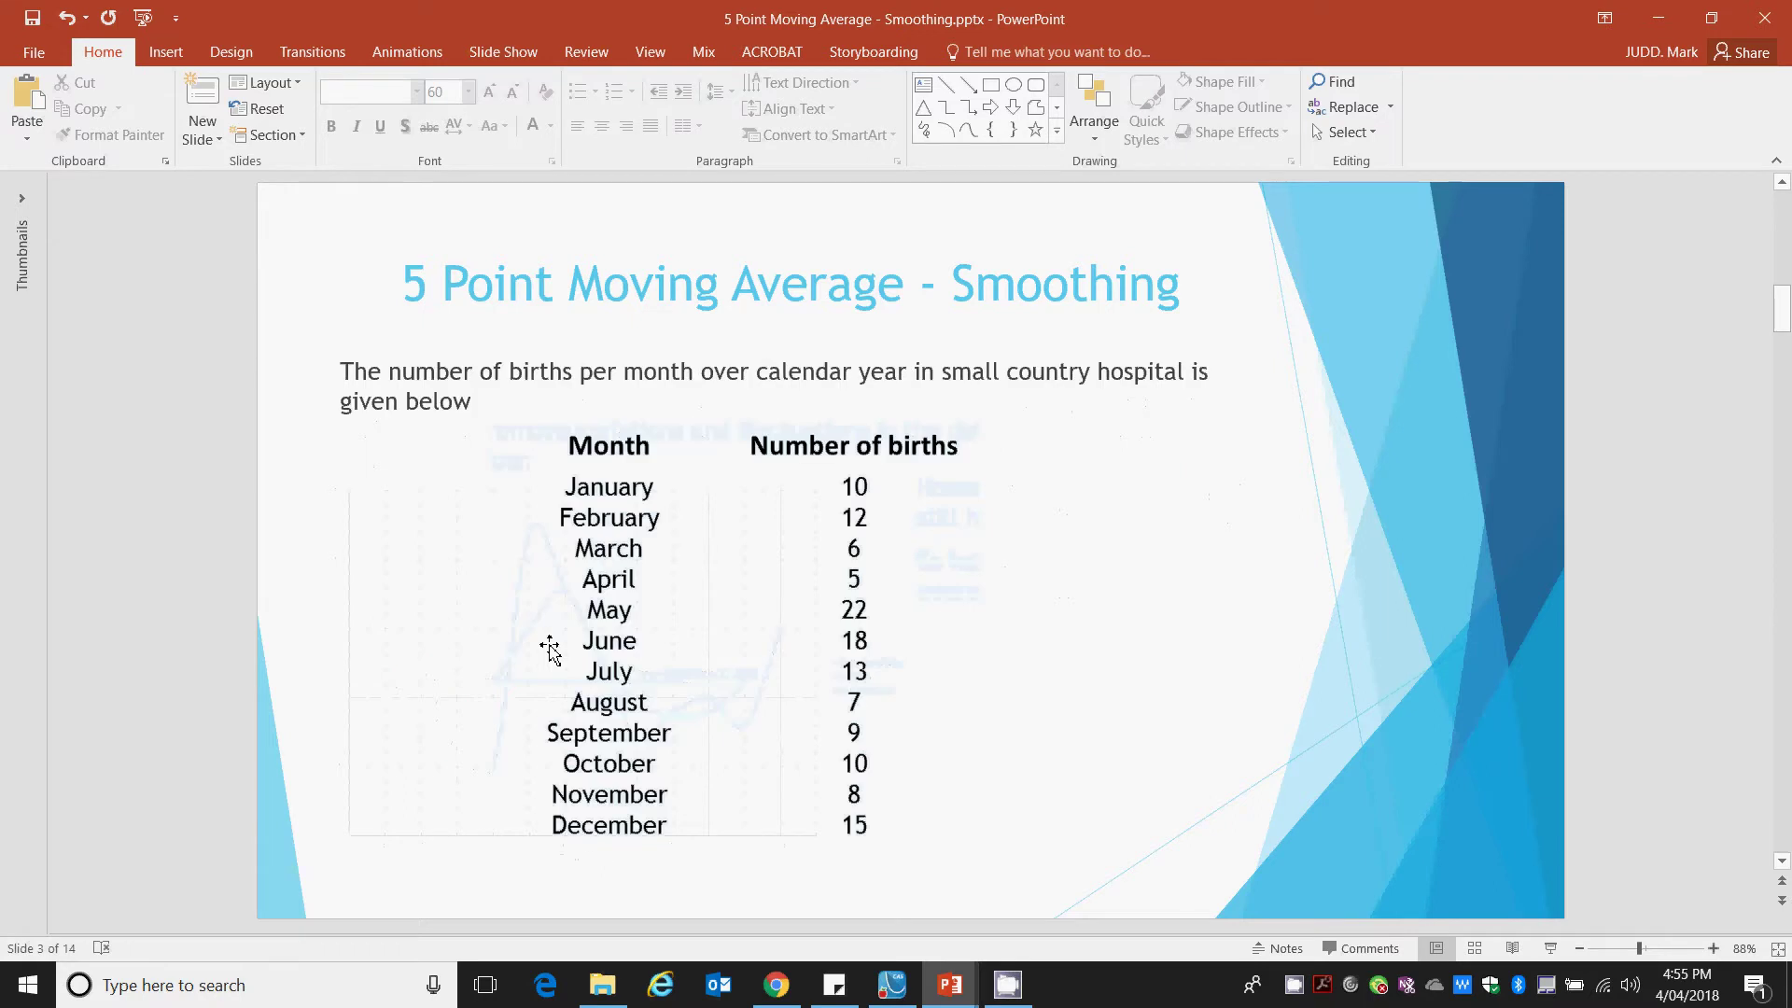
{"action": "scroll", "coordinate": [550, 638], "scroll_direction": "down", "scroll_amount": 1}
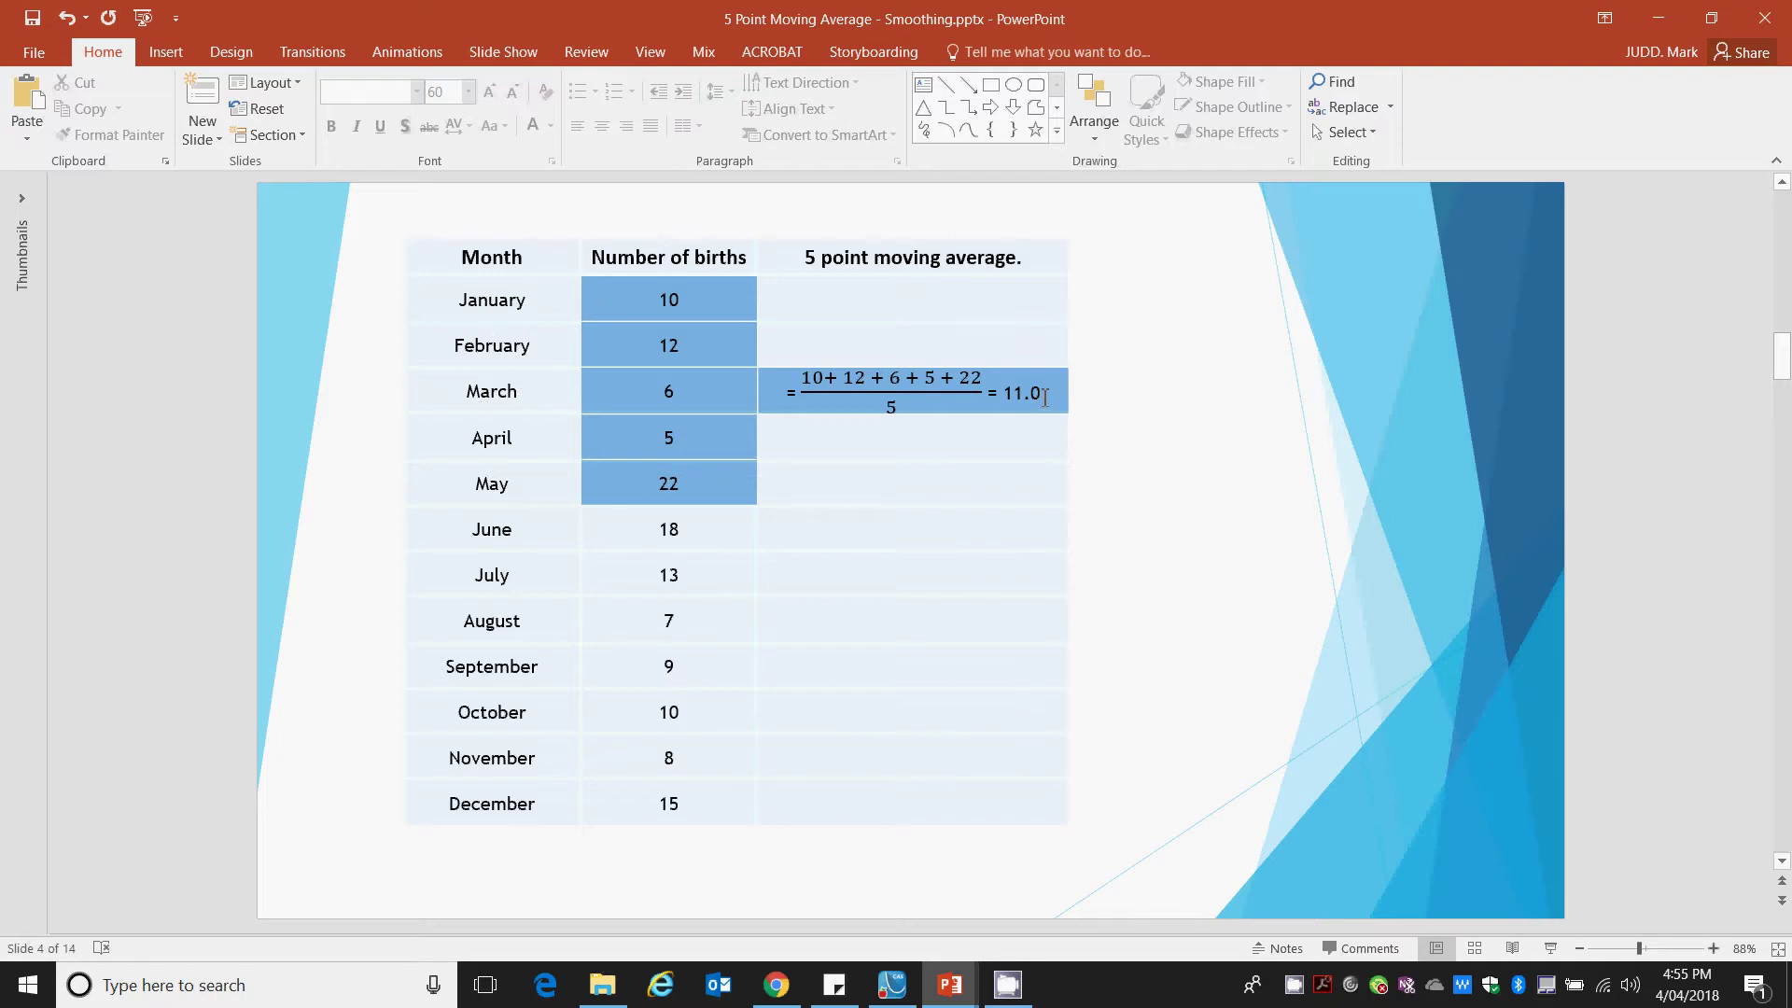
- Advance through slides 5 to 12 to the March–October 5-point averages table ending 9.4 and 9.8
{"action": "scroll", "coordinate": [1044, 398], "scroll_direction": "down", "scroll_amount": 1}
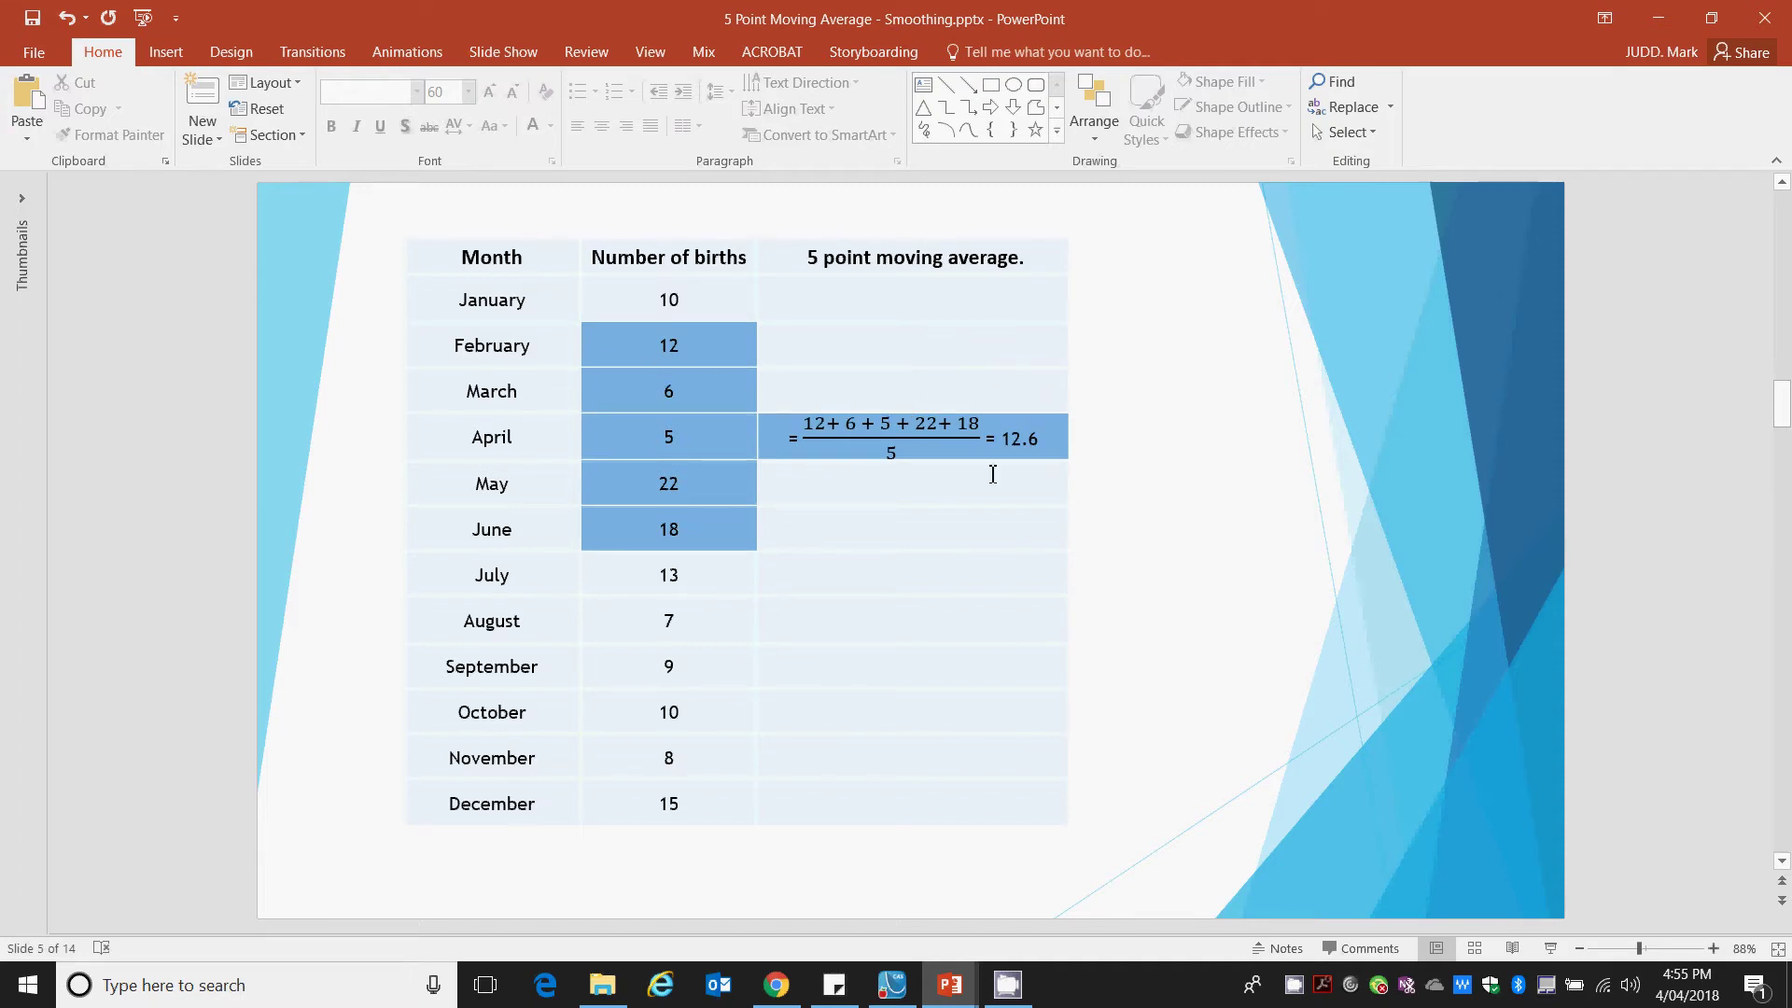
{"action": "scroll", "coordinate": [947, 505], "scroll_direction": "down", "scroll_amount": 1}
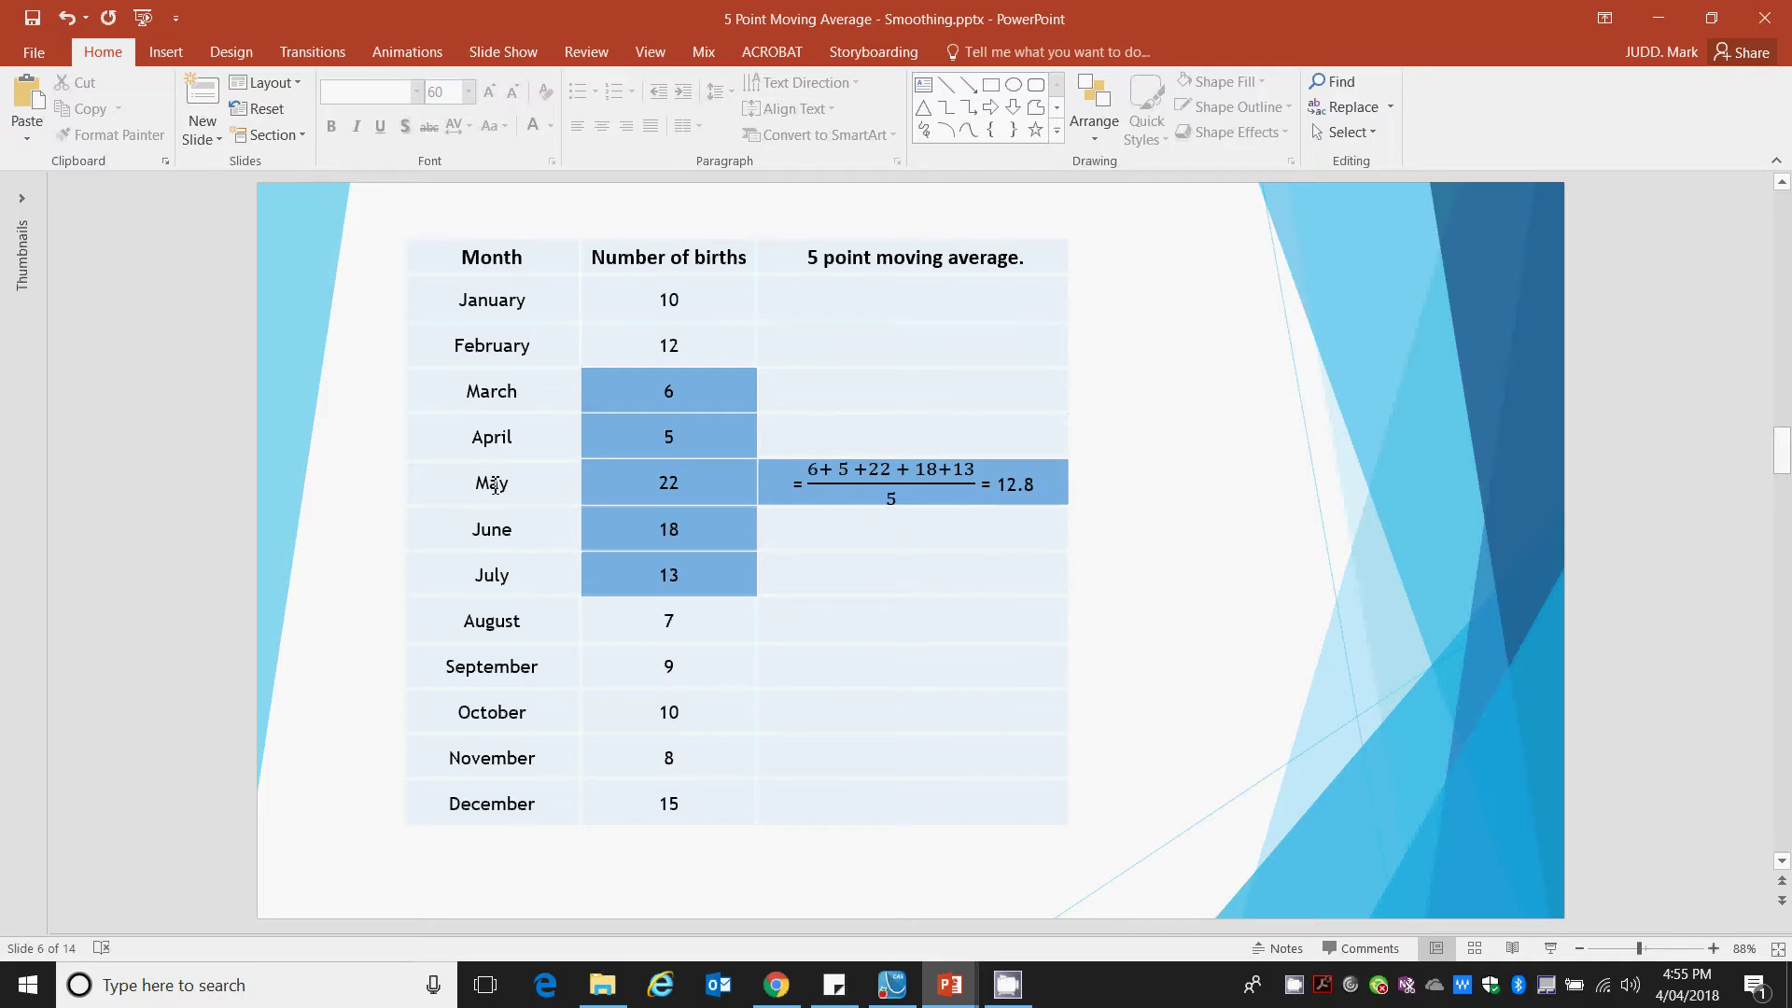
{"action": "scroll", "coordinate": [944, 557], "scroll_direction": "down", "scroll_amount": 2}
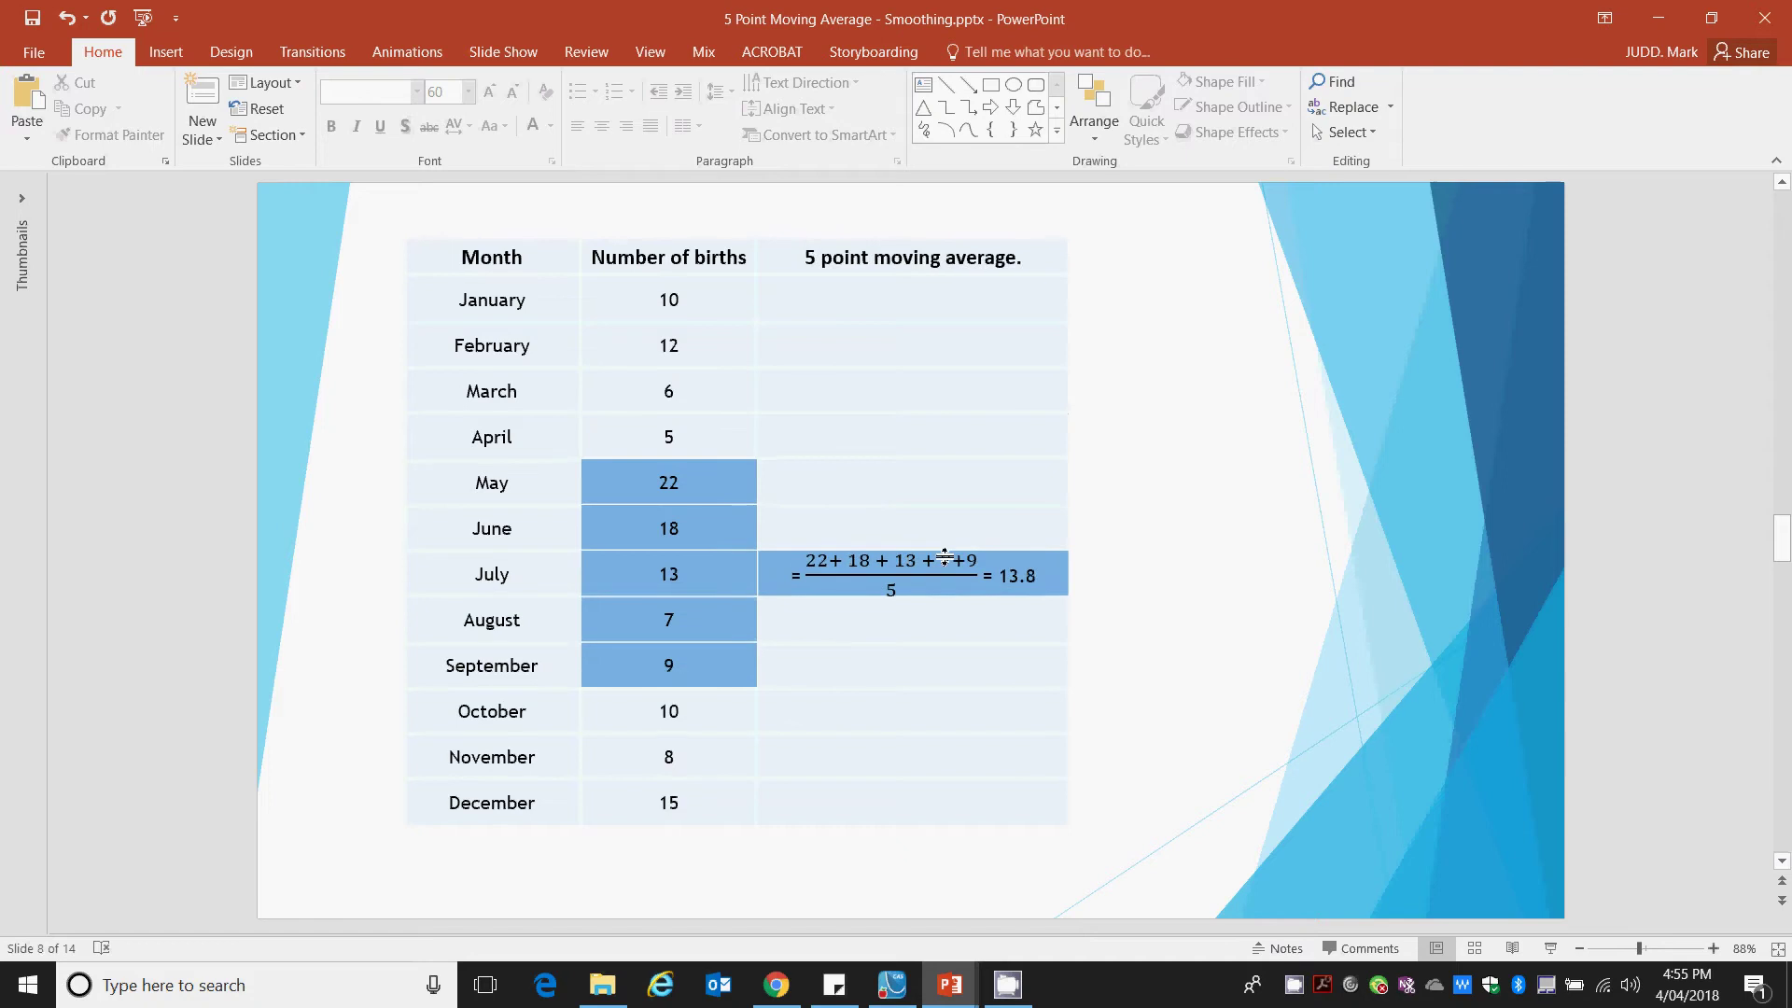
{"action": "scroll", "coordinate": [944, 556], "scroll_direction": "down", "scroll_amount": 1}
{"action": "scroll", "coordinate": [945, 556], "scroll_direction": "down", "scroll_amount": 3}
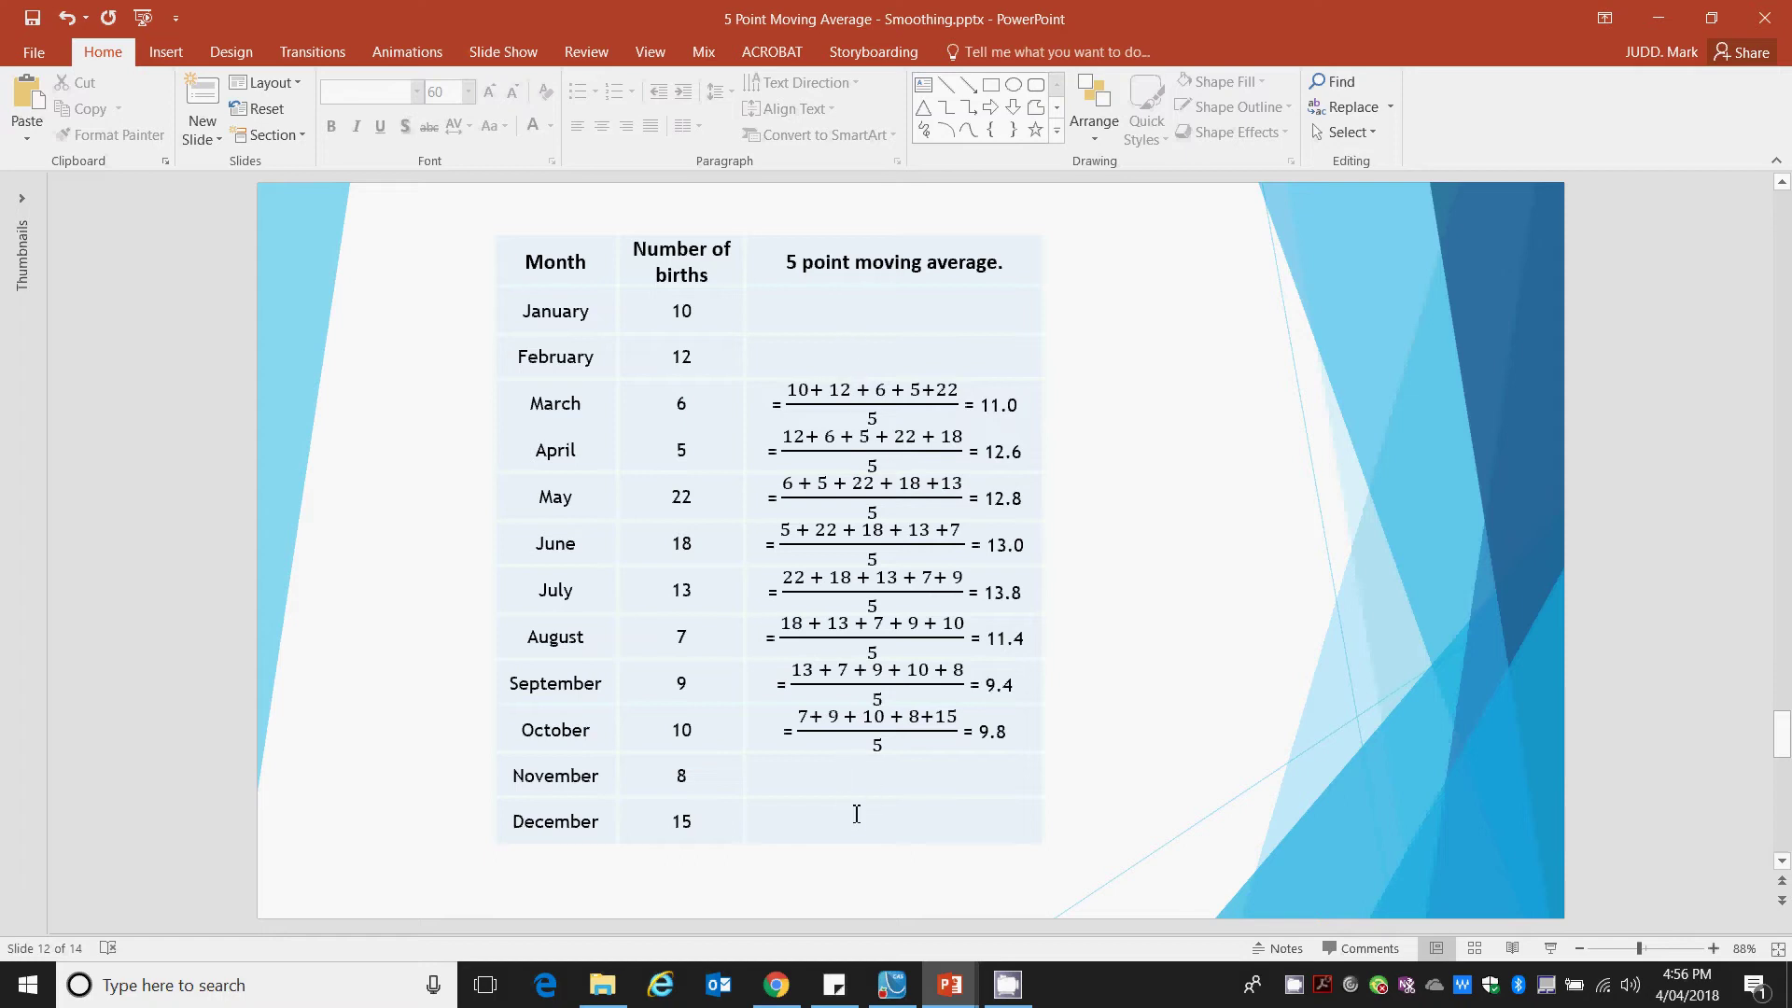
- In the TI-Nspire spreadsheet on page 1.1, name column D five_pma
{"action": "mouse_move", "coordinate": [893, 982]}
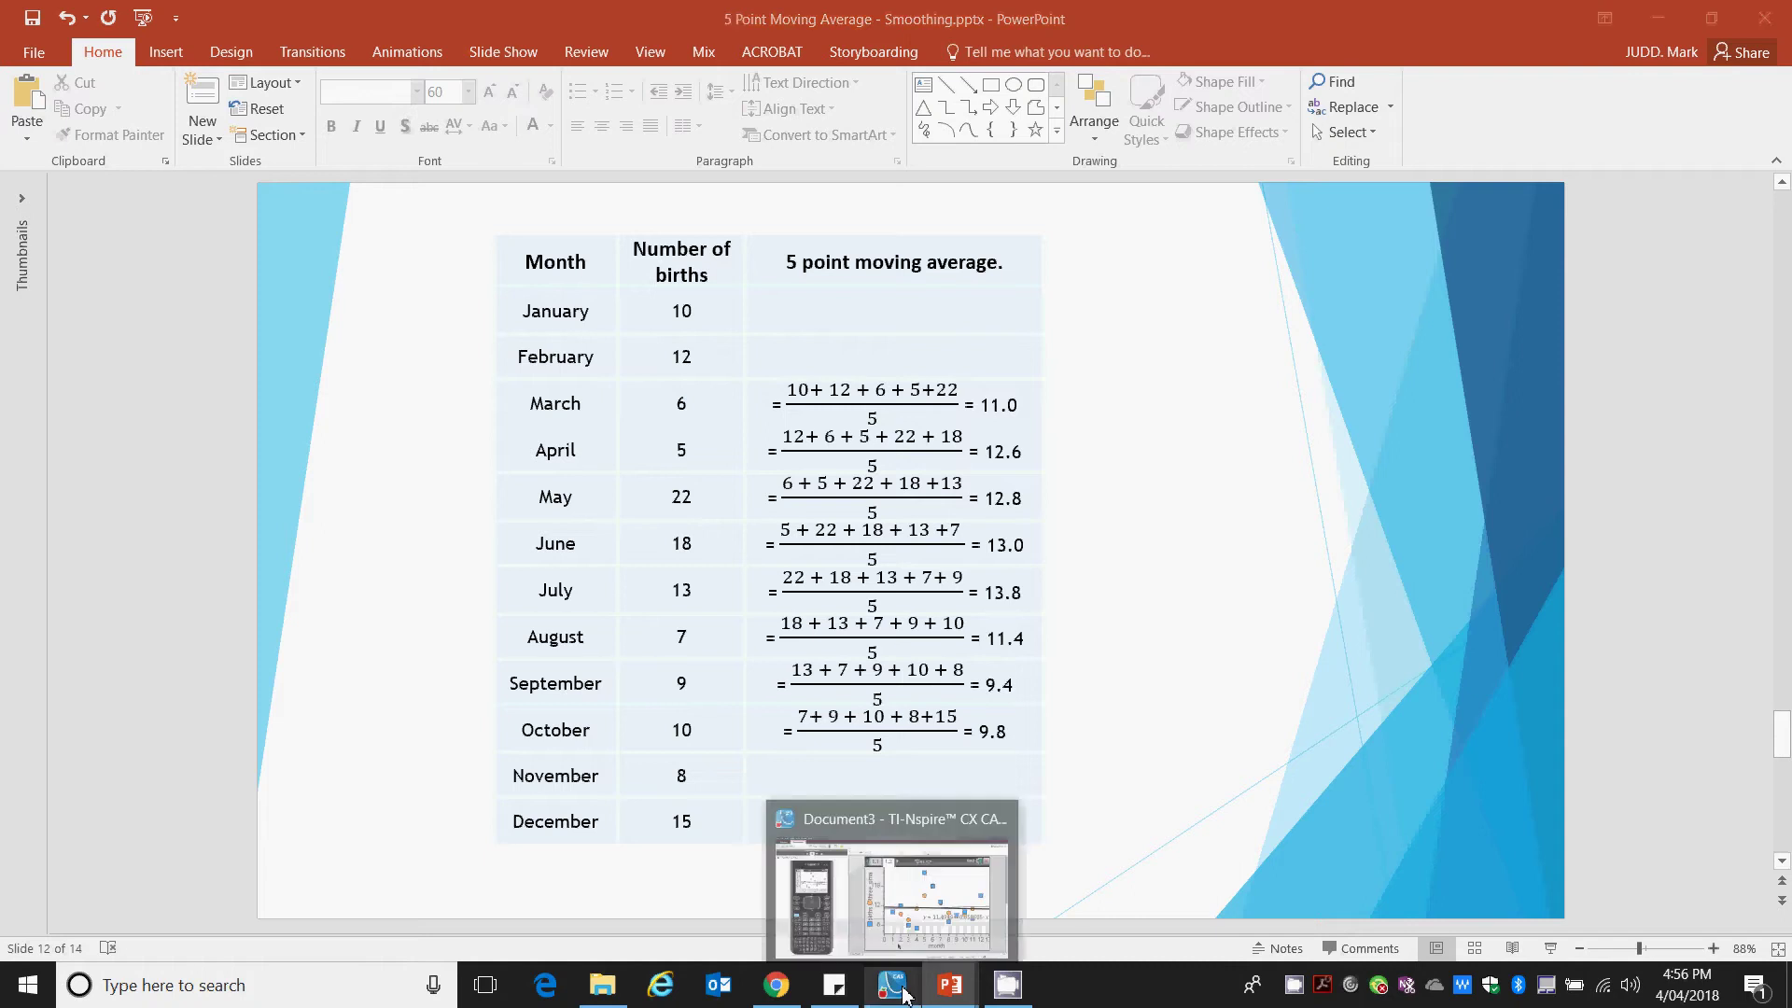
{"action": "left_click", "coordinate": [903, 894]}
{"action": "left_click", "coordinate": [761, 219]}
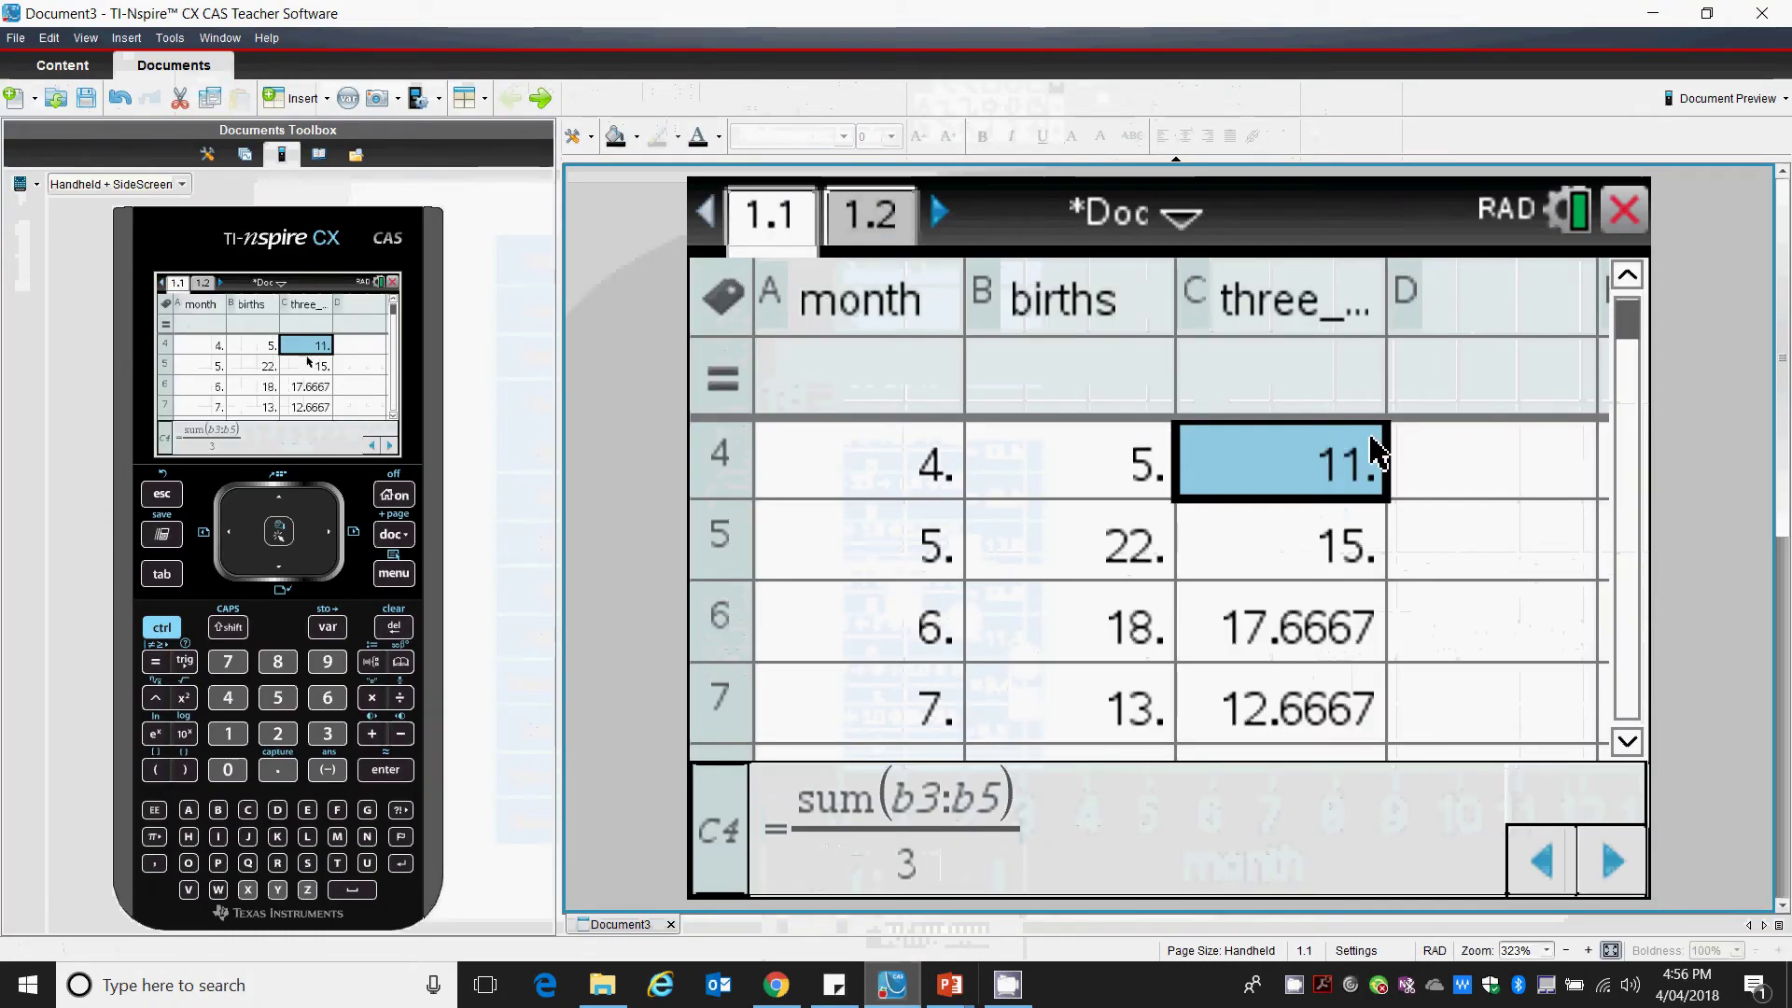
{"action": "key", "text": "Up"}
{"action": "key", "text": "Up"}
{"action": "key", "text": "Up"}
{"action": "key", "text": "Up"}
{"action": "key", "text": "Up"}
{"action": "key", "text": "Up"}
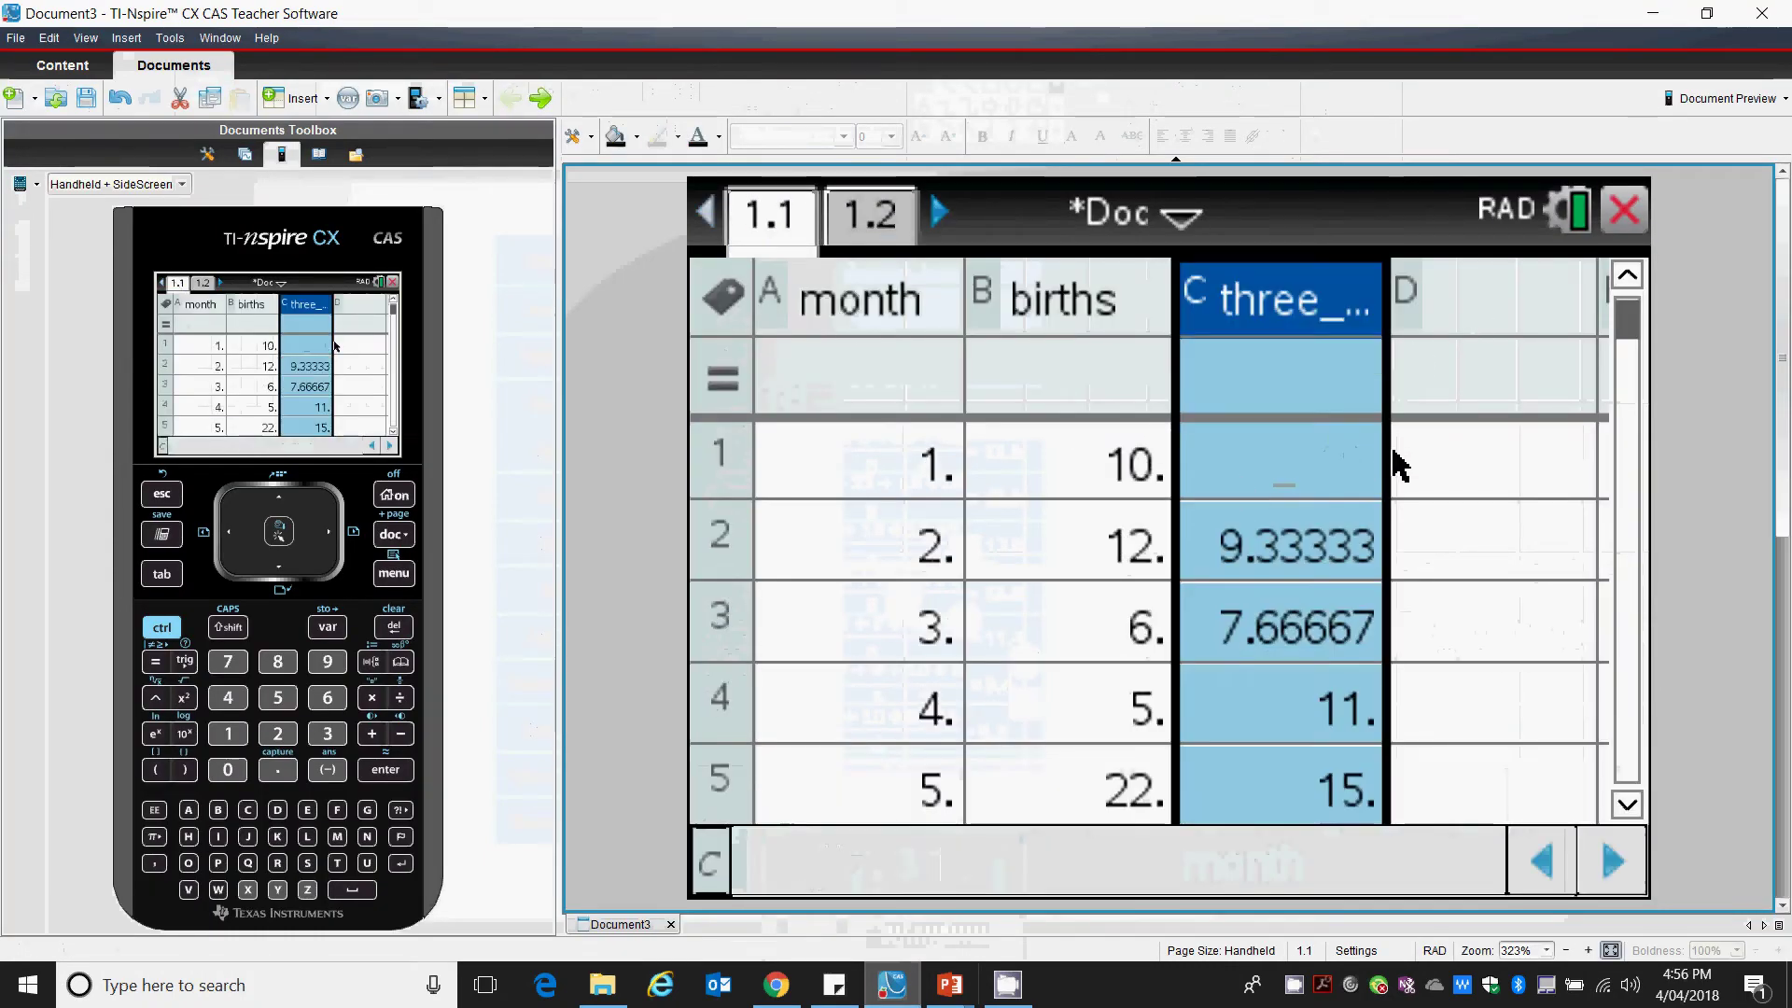
{"action": "left_click", "coordinate": [1485, 315]}
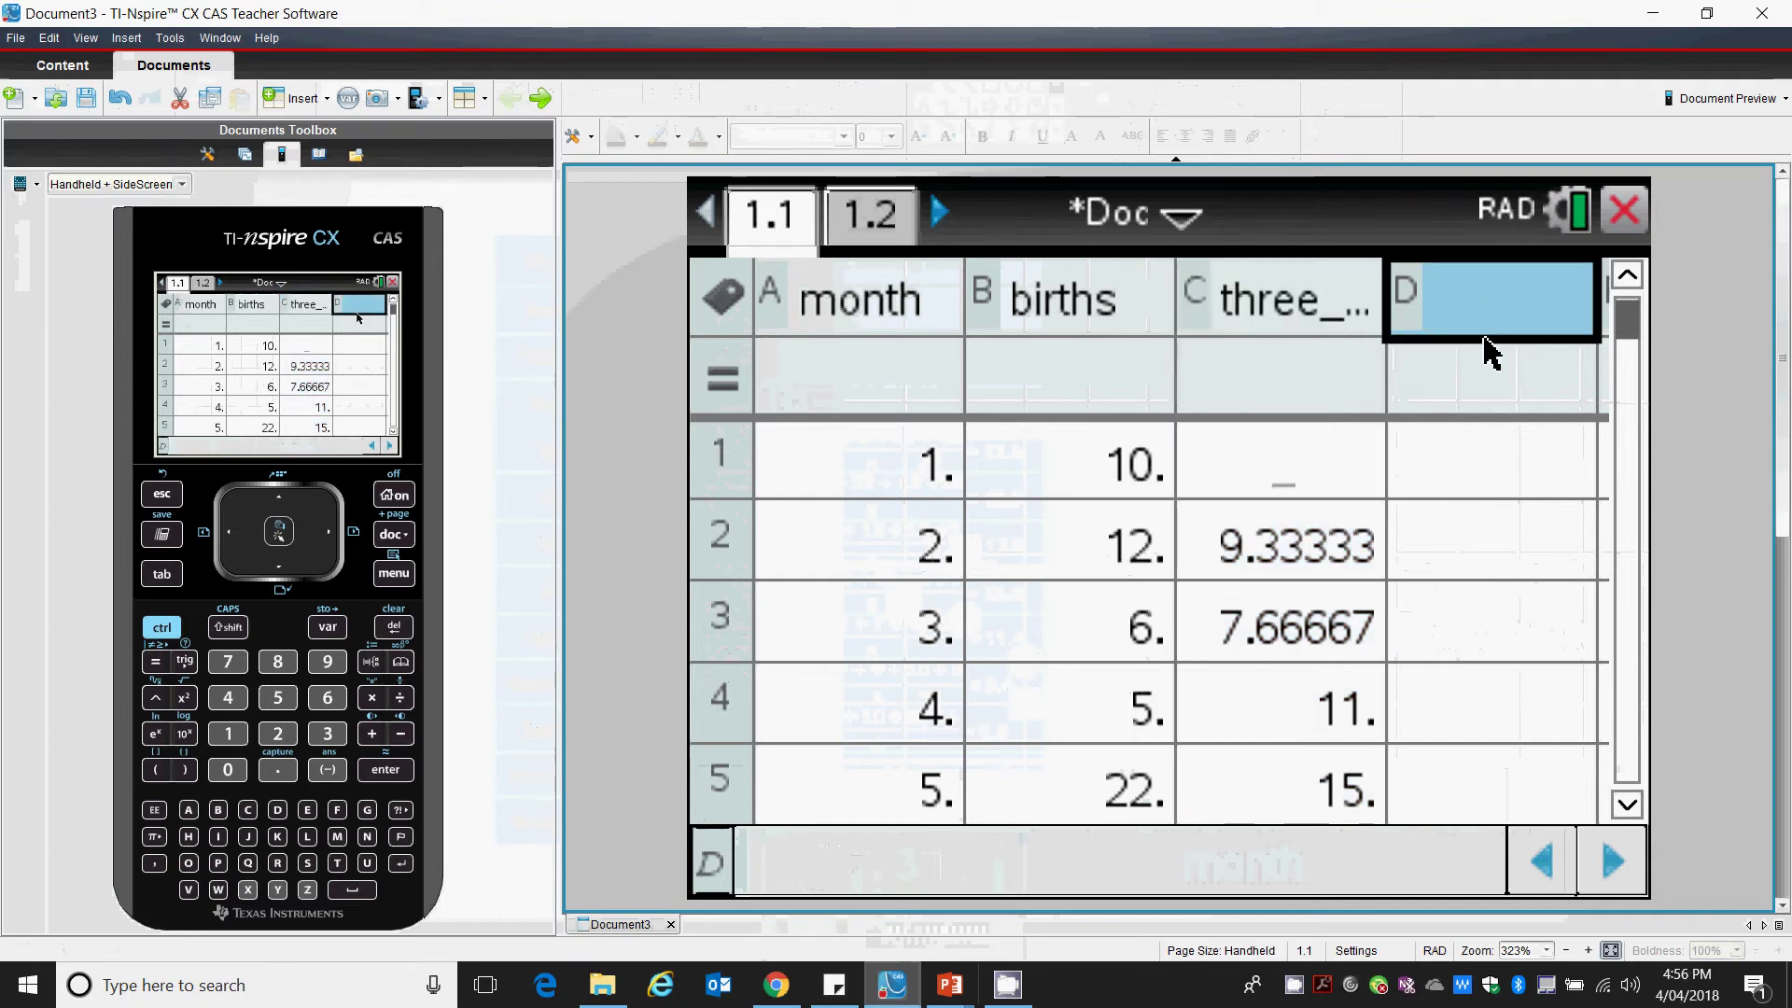
{"action": "type", "text": "fi"}
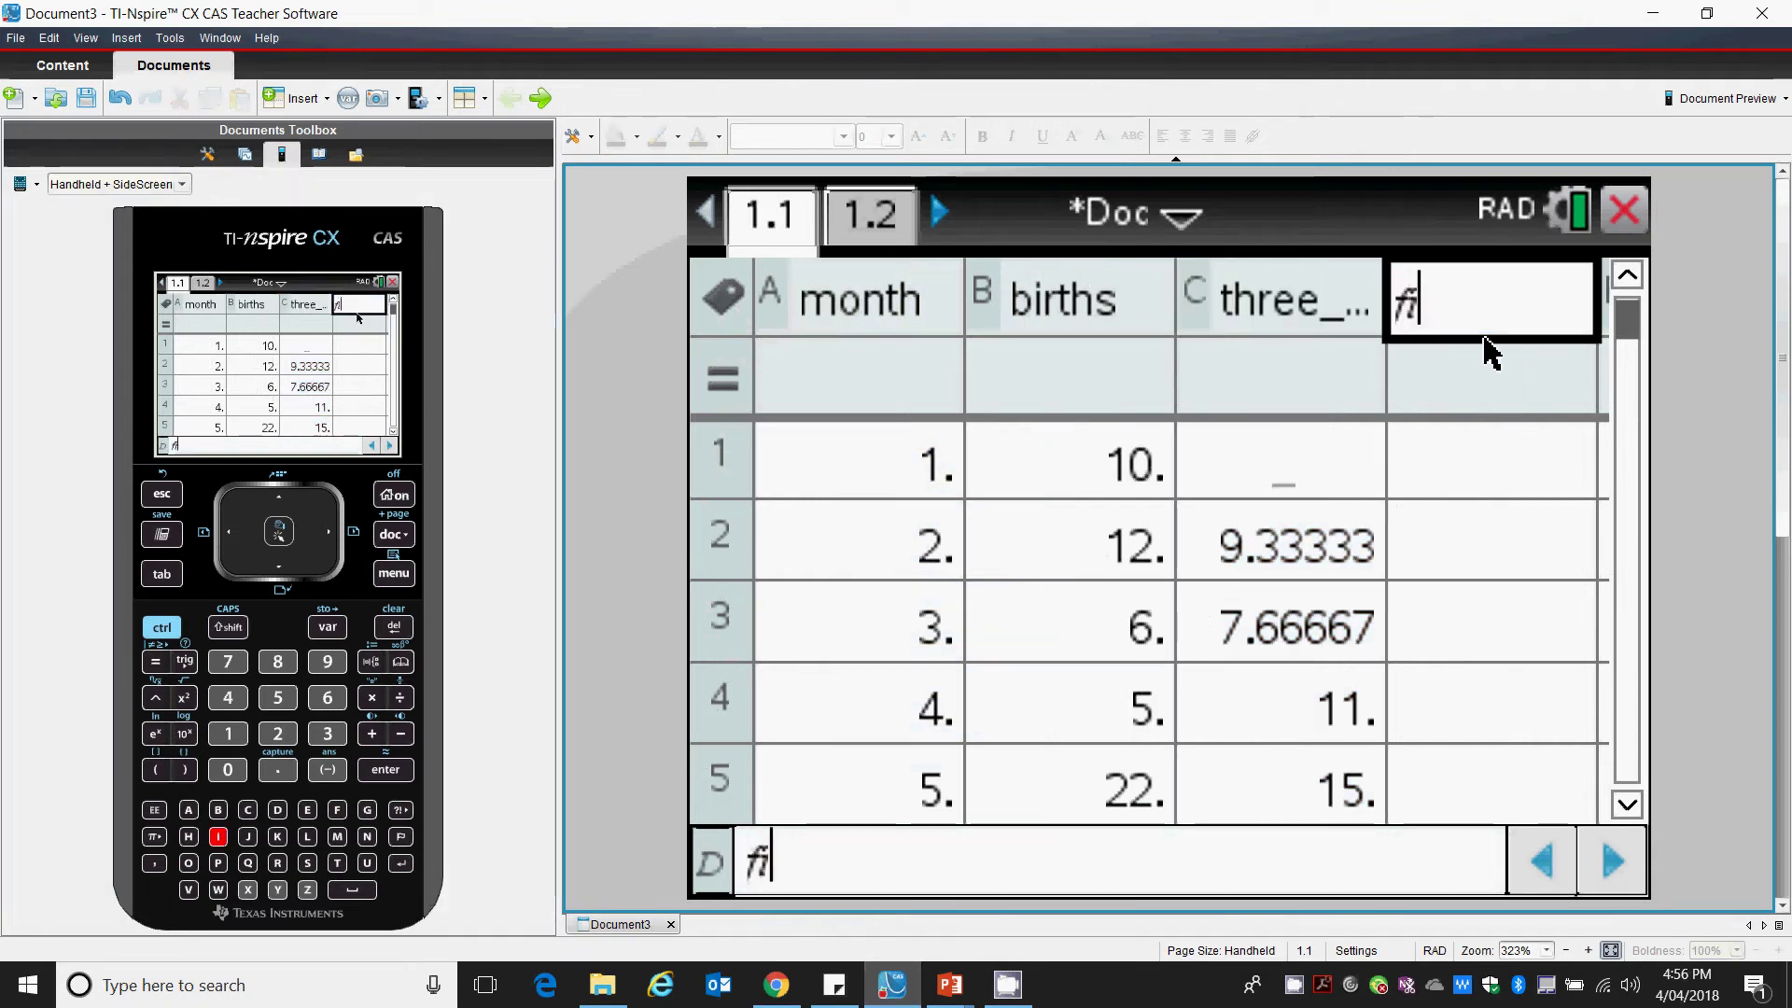
{"action": "type", "text": "ve_"}
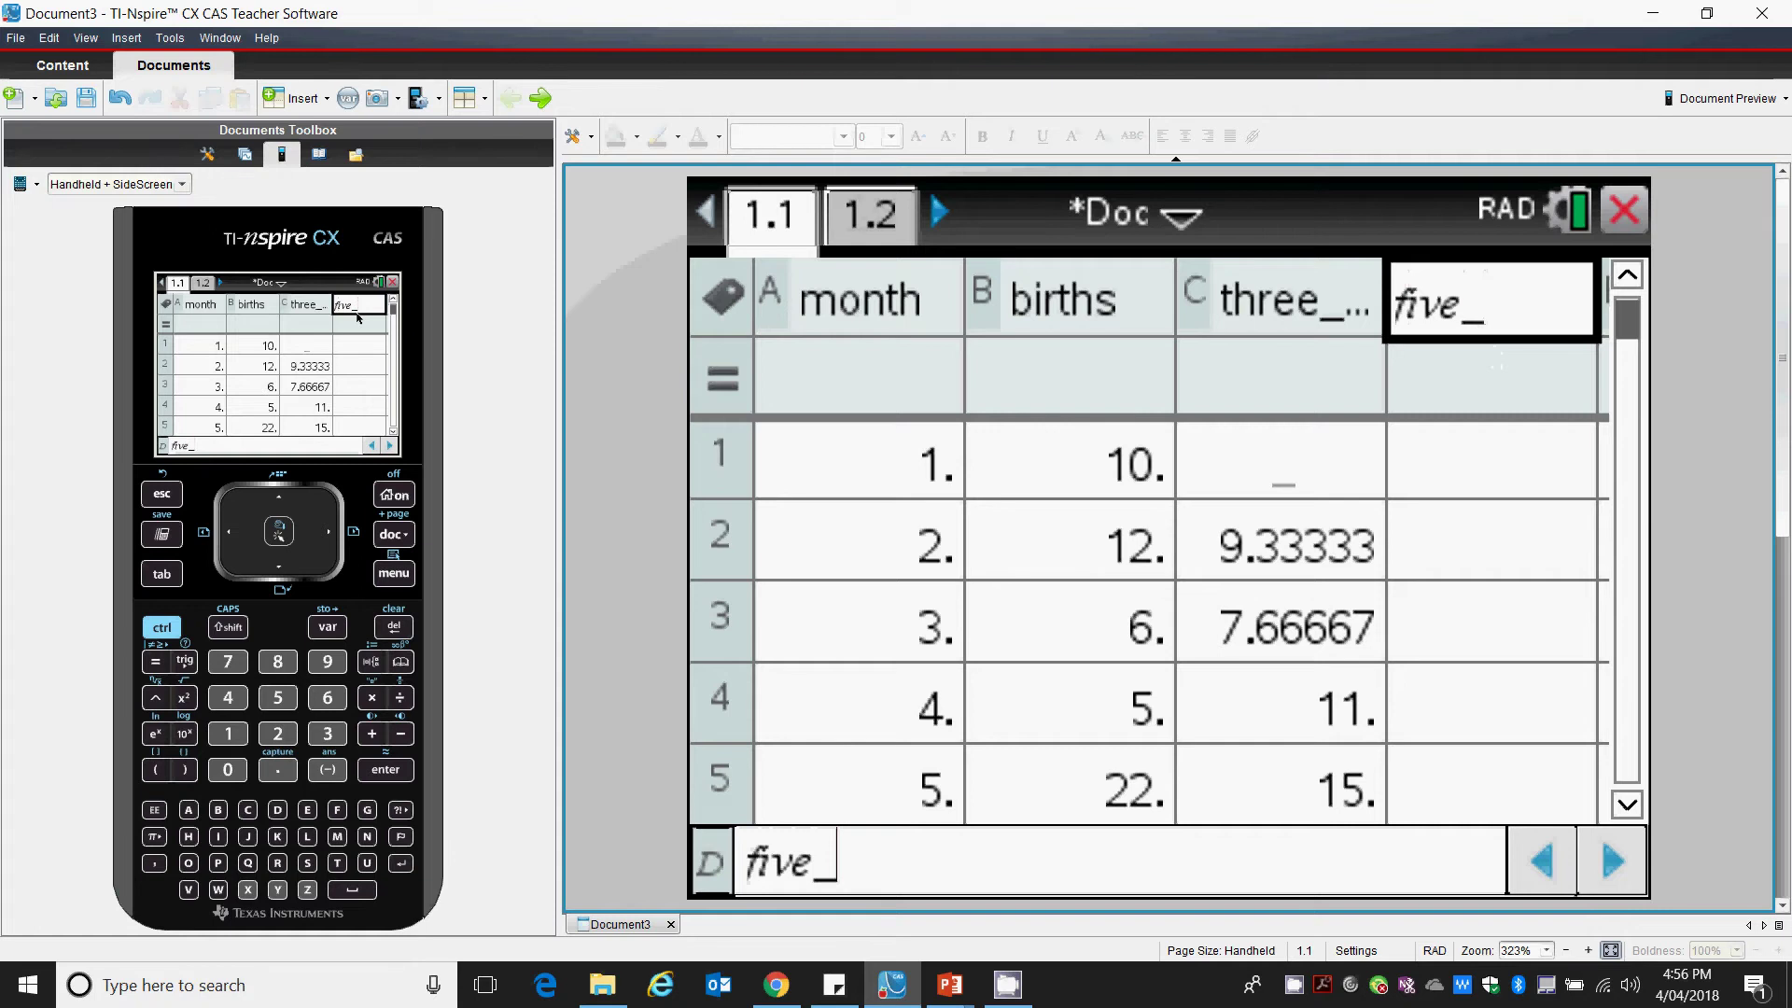
{"action": "type", "text": "pma"}
{"action": "key", "text": "Return"}
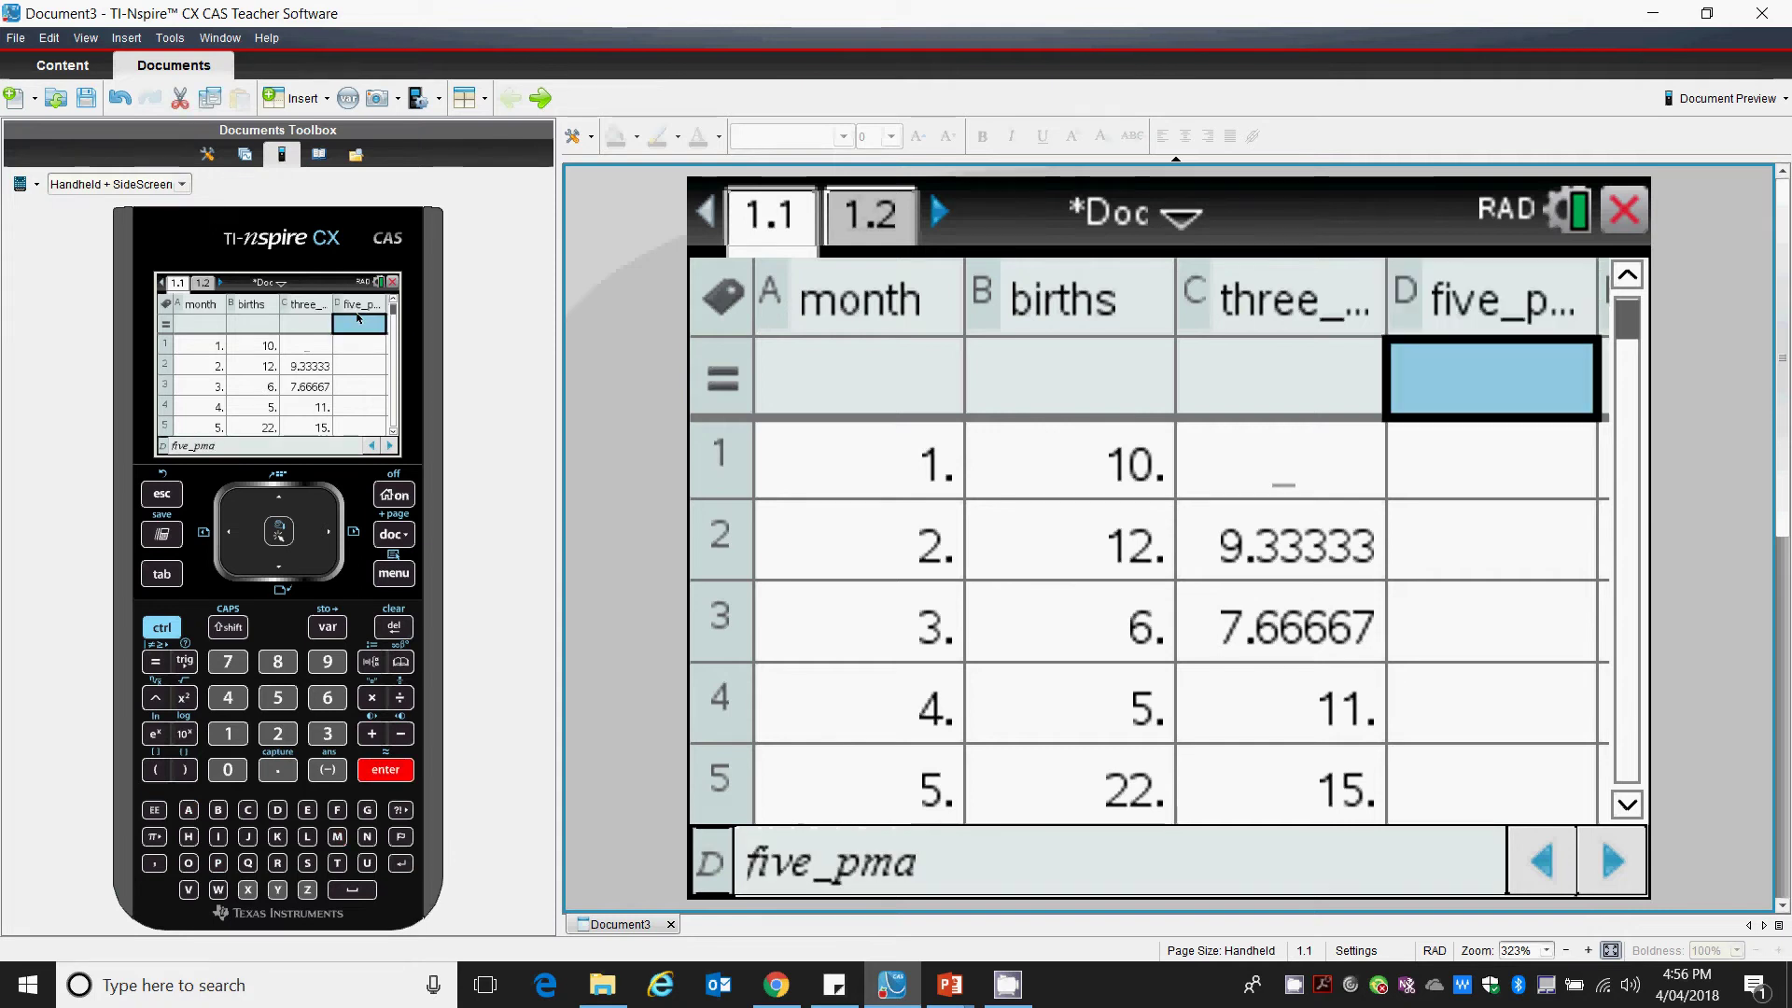
- Enter =sum(b1:b5)/5 in D3 so it shows 11
{"action": "left_click", "coordinate": [1470, 639]}
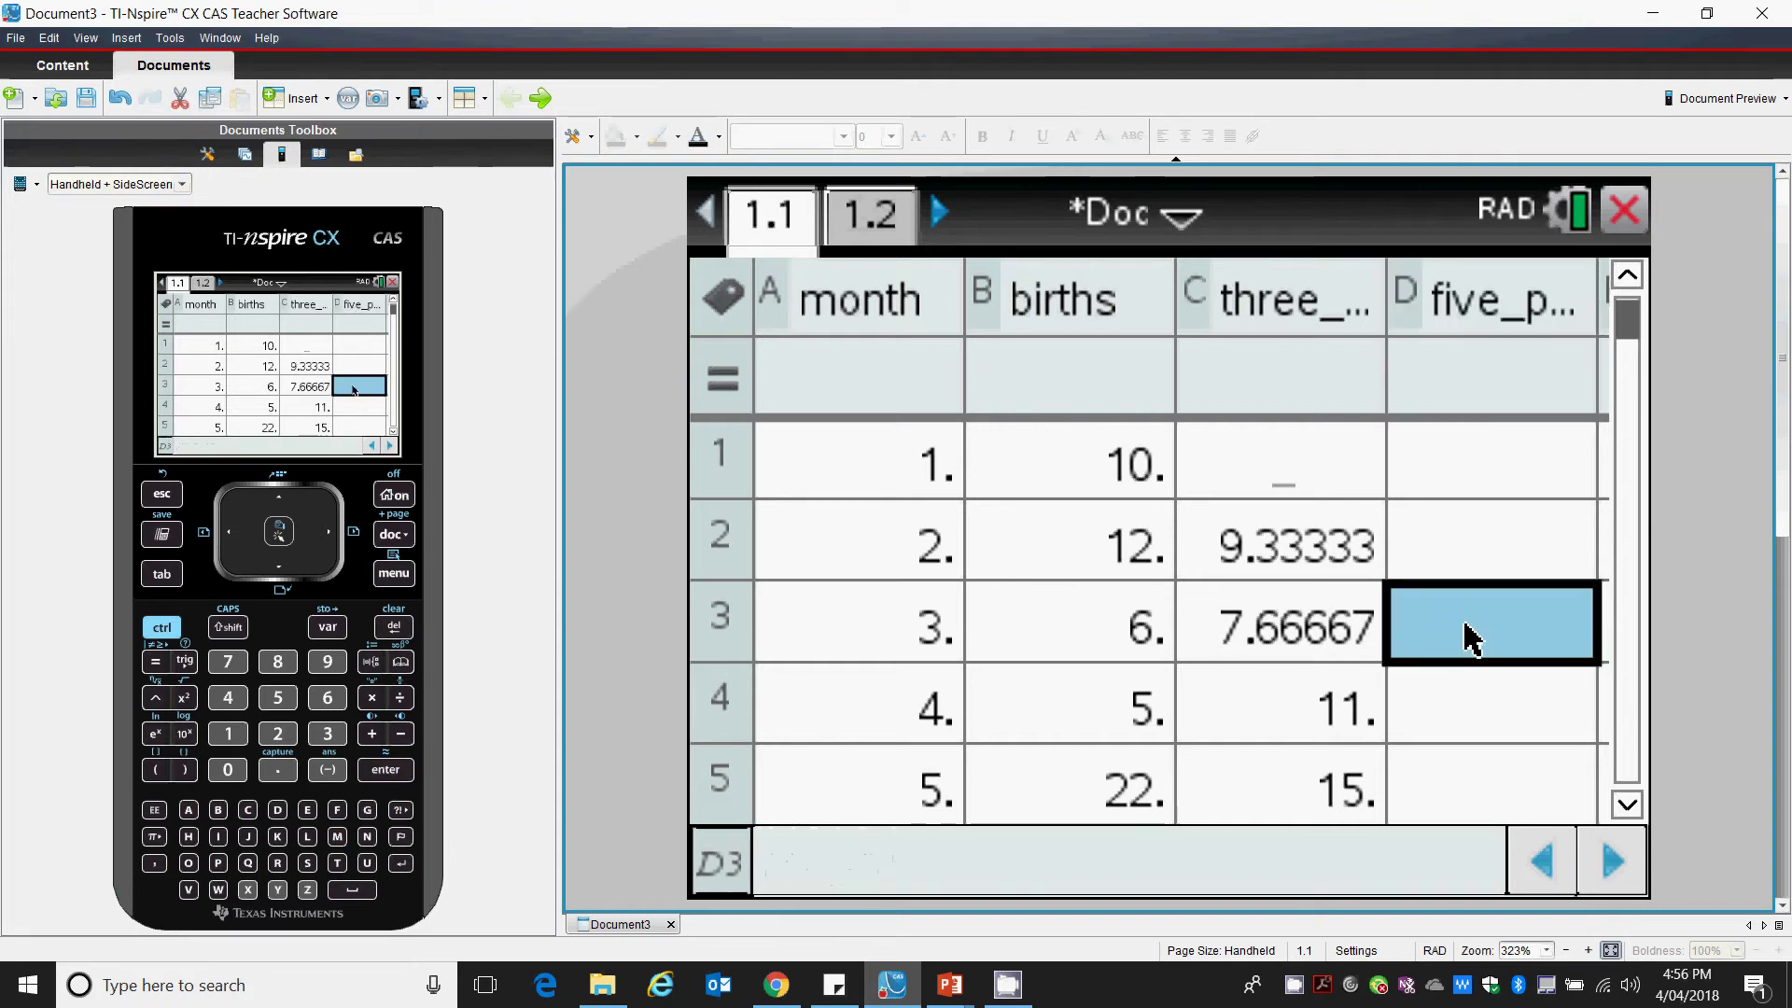
{"action": "type", "text": "=sum("}
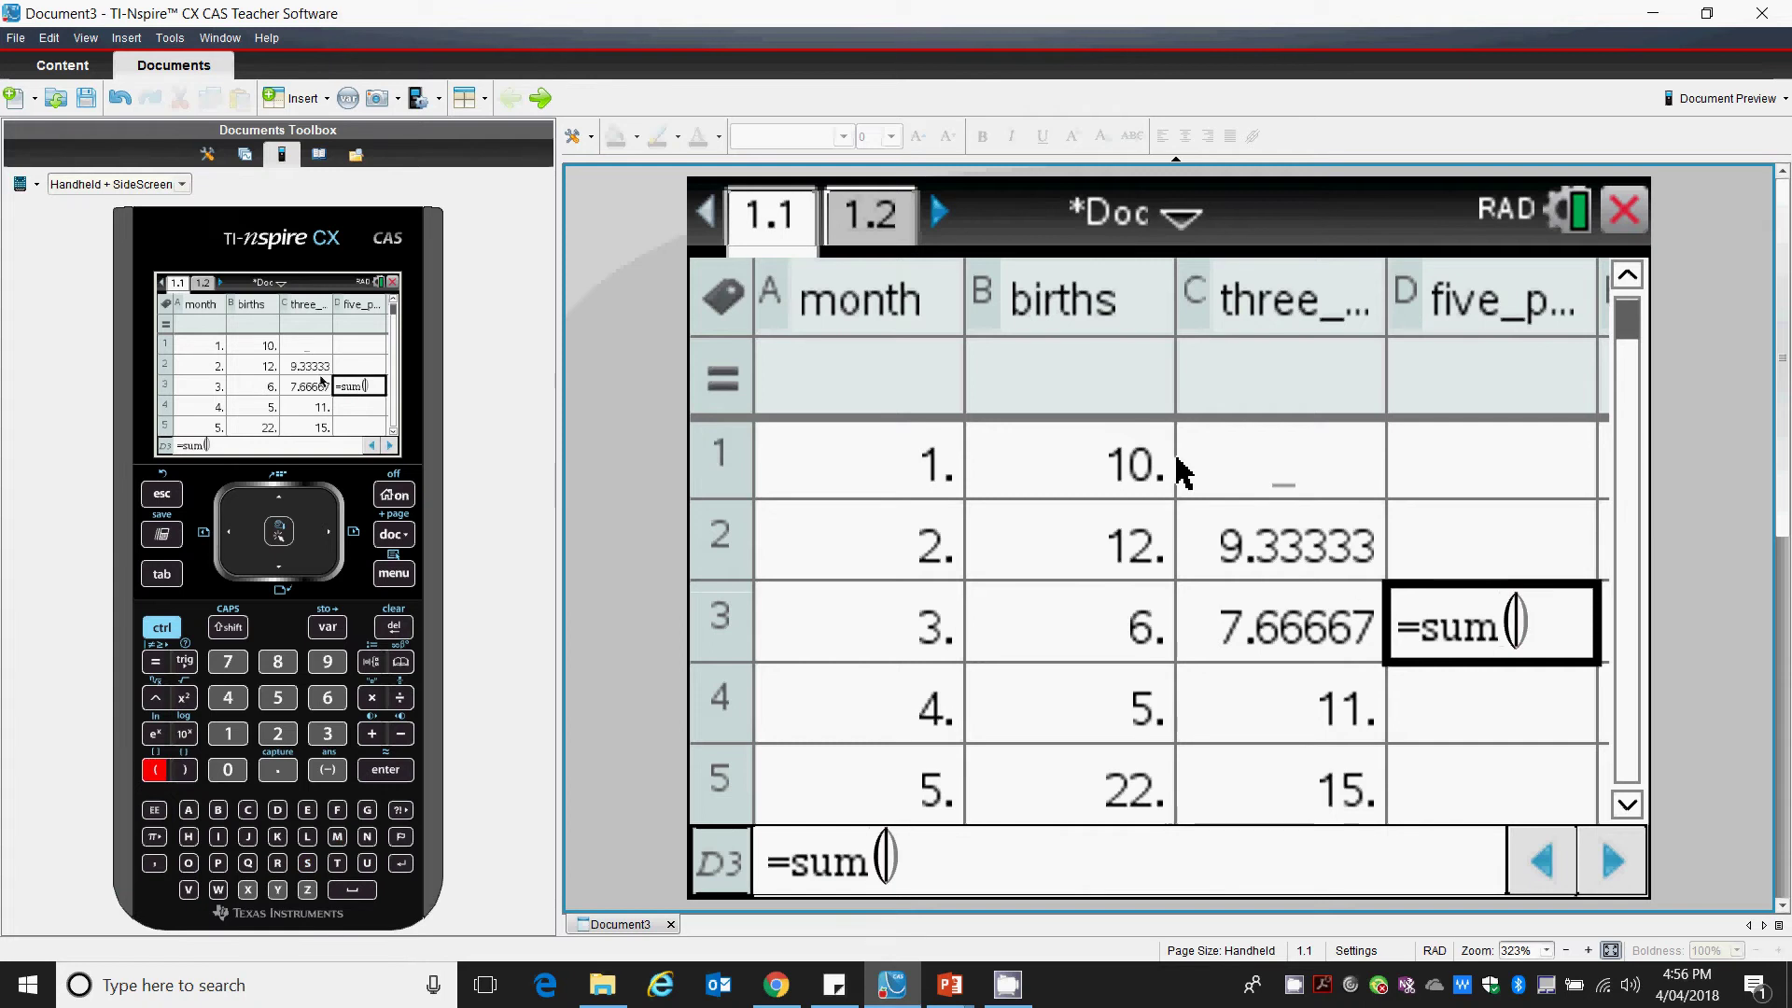
{"action": "left_click_drag", "start_coordinate": [1068, 472], "coordinate": [1070, 795]}
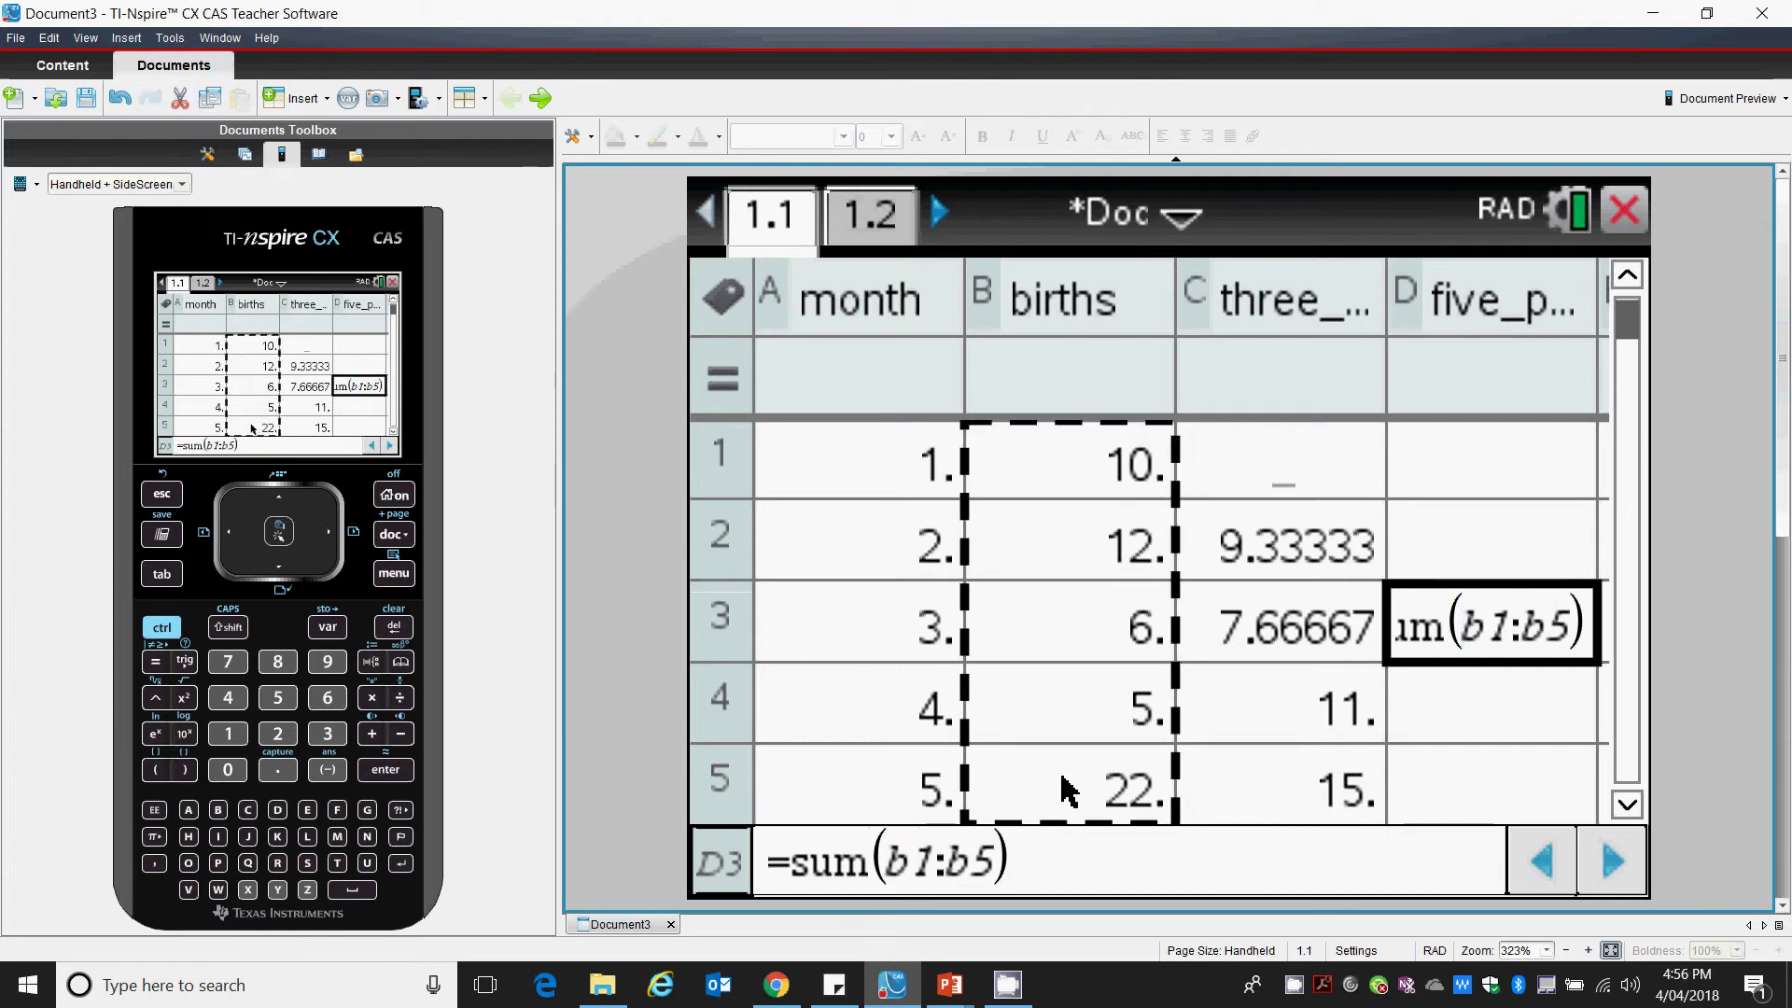
{"action": "left_click", "coordinate": [1040, 868]}
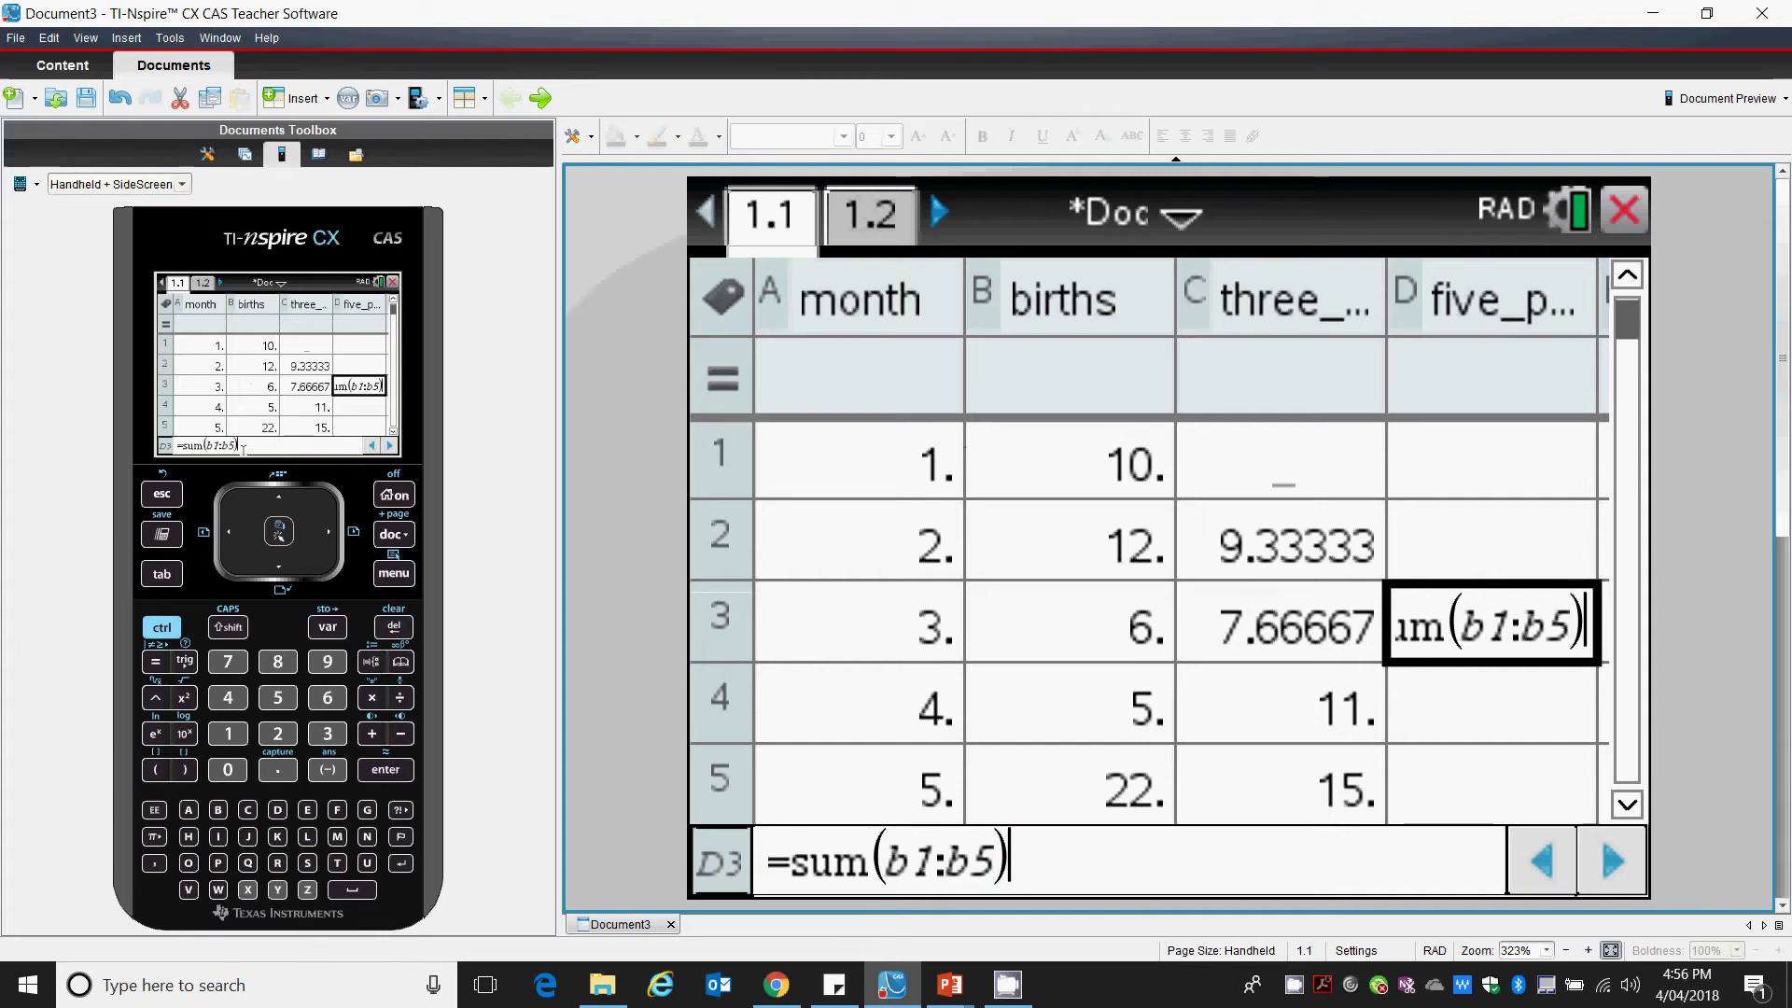
{"action": "type", "text": "/5"}
{"action": "key", "text": "Return"}
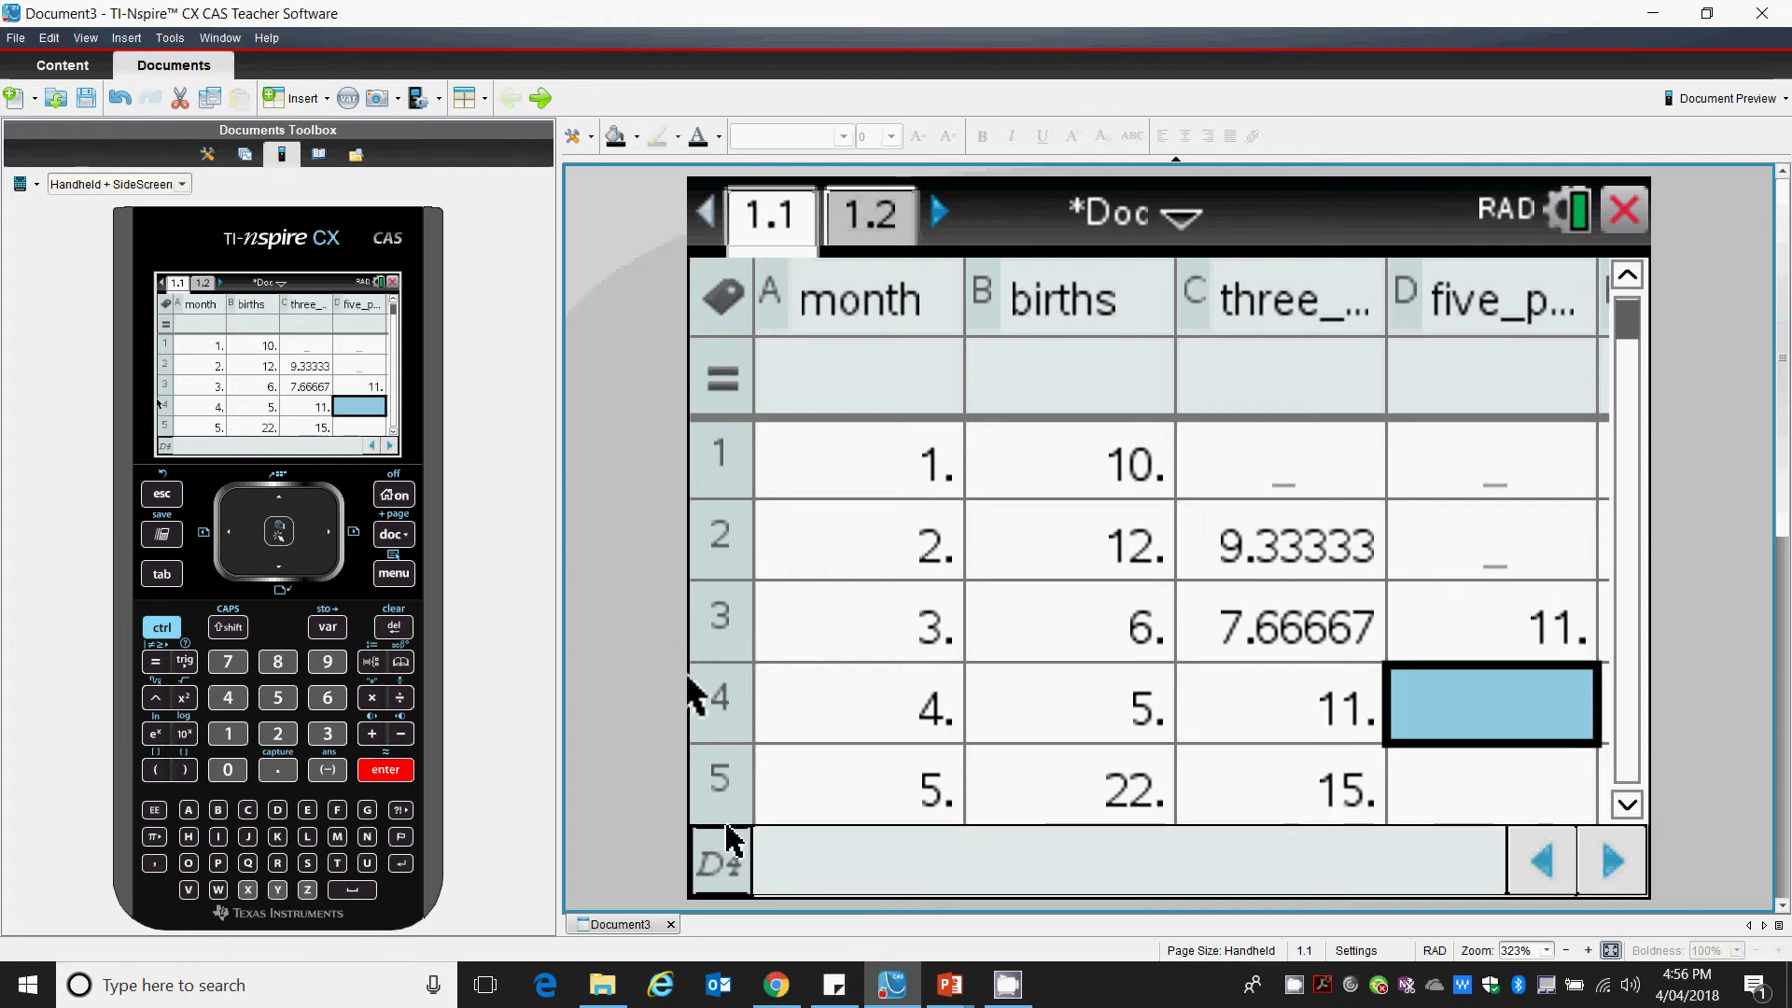
{"action": "mouse_move", "coordinate": [964, 992]}
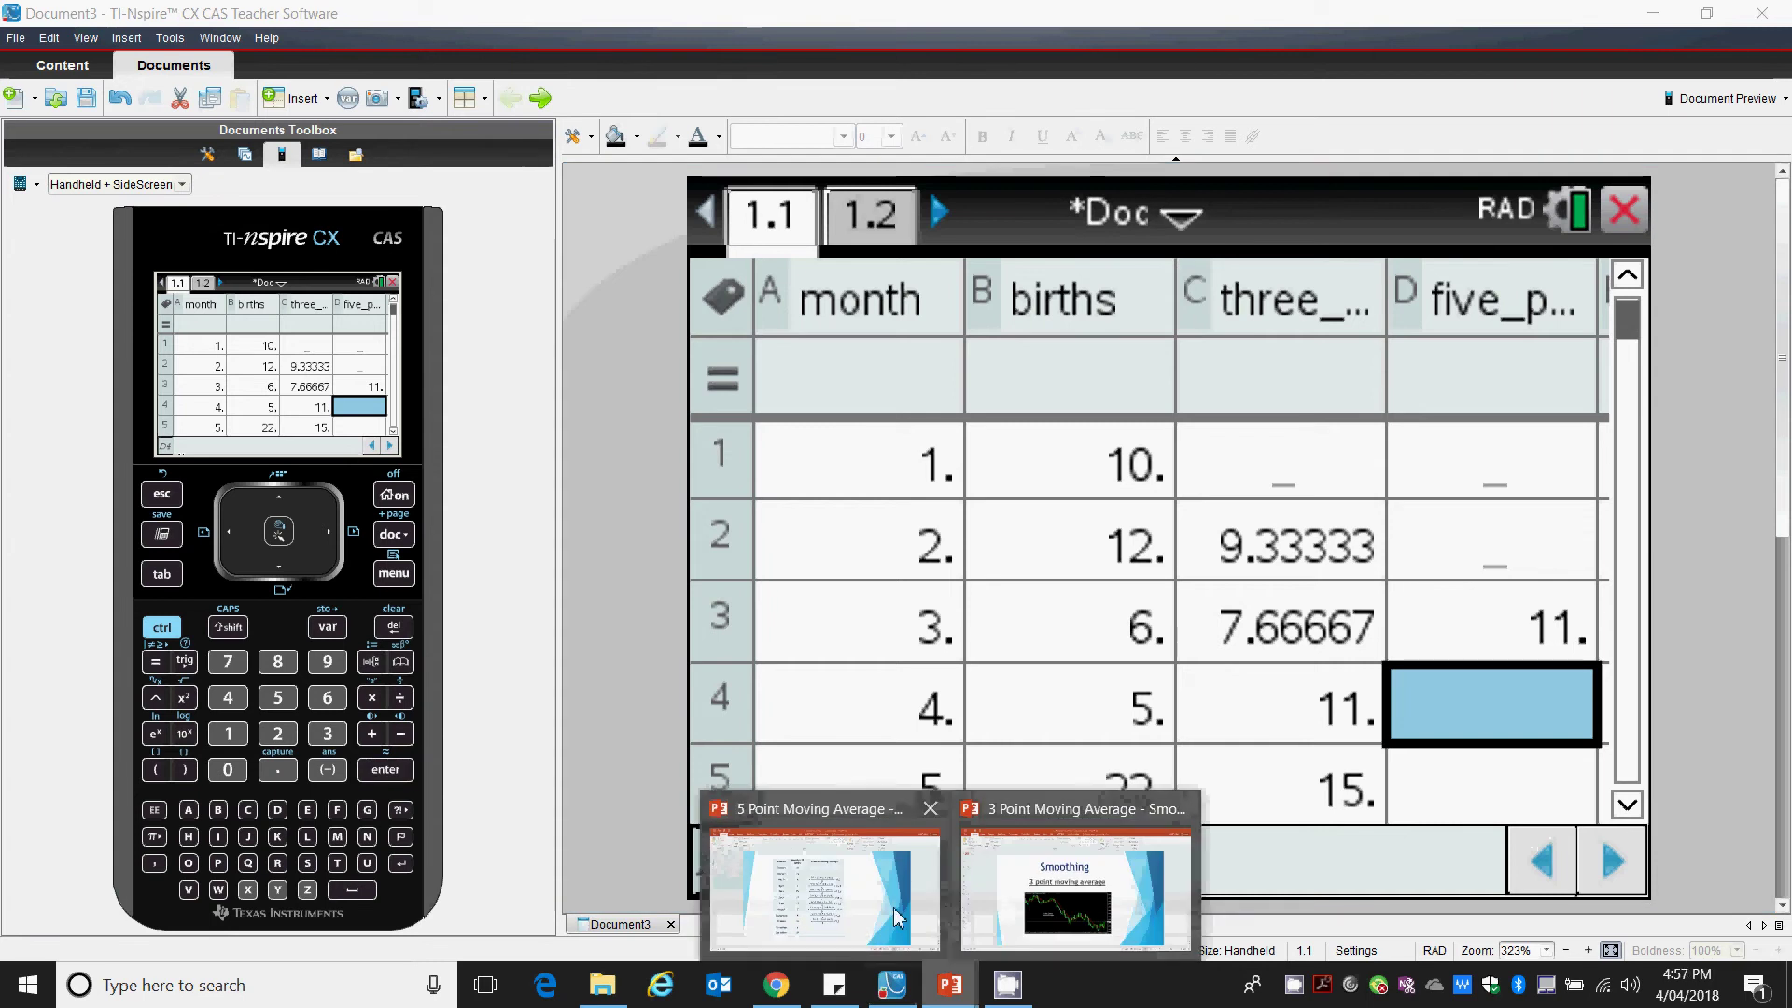
{"action": "left_click", "coordinate": [831, 896]}
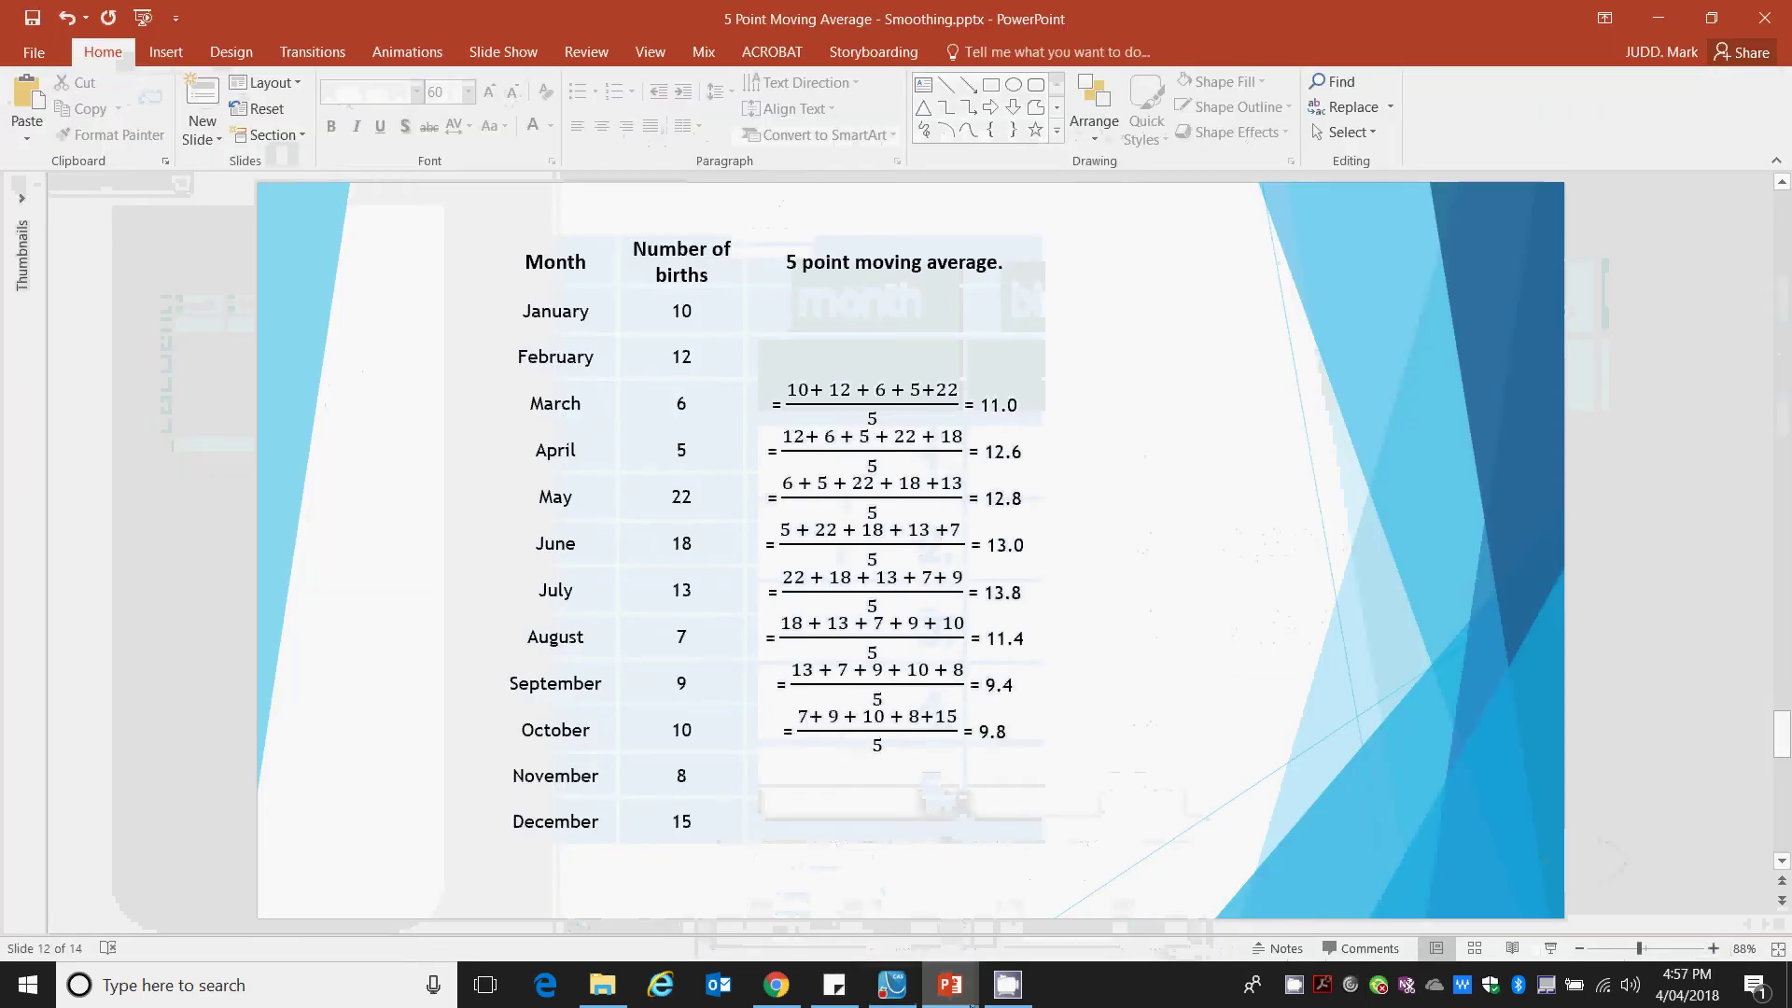
{"action": "mouse_move", "coordinate": [945, 991]}
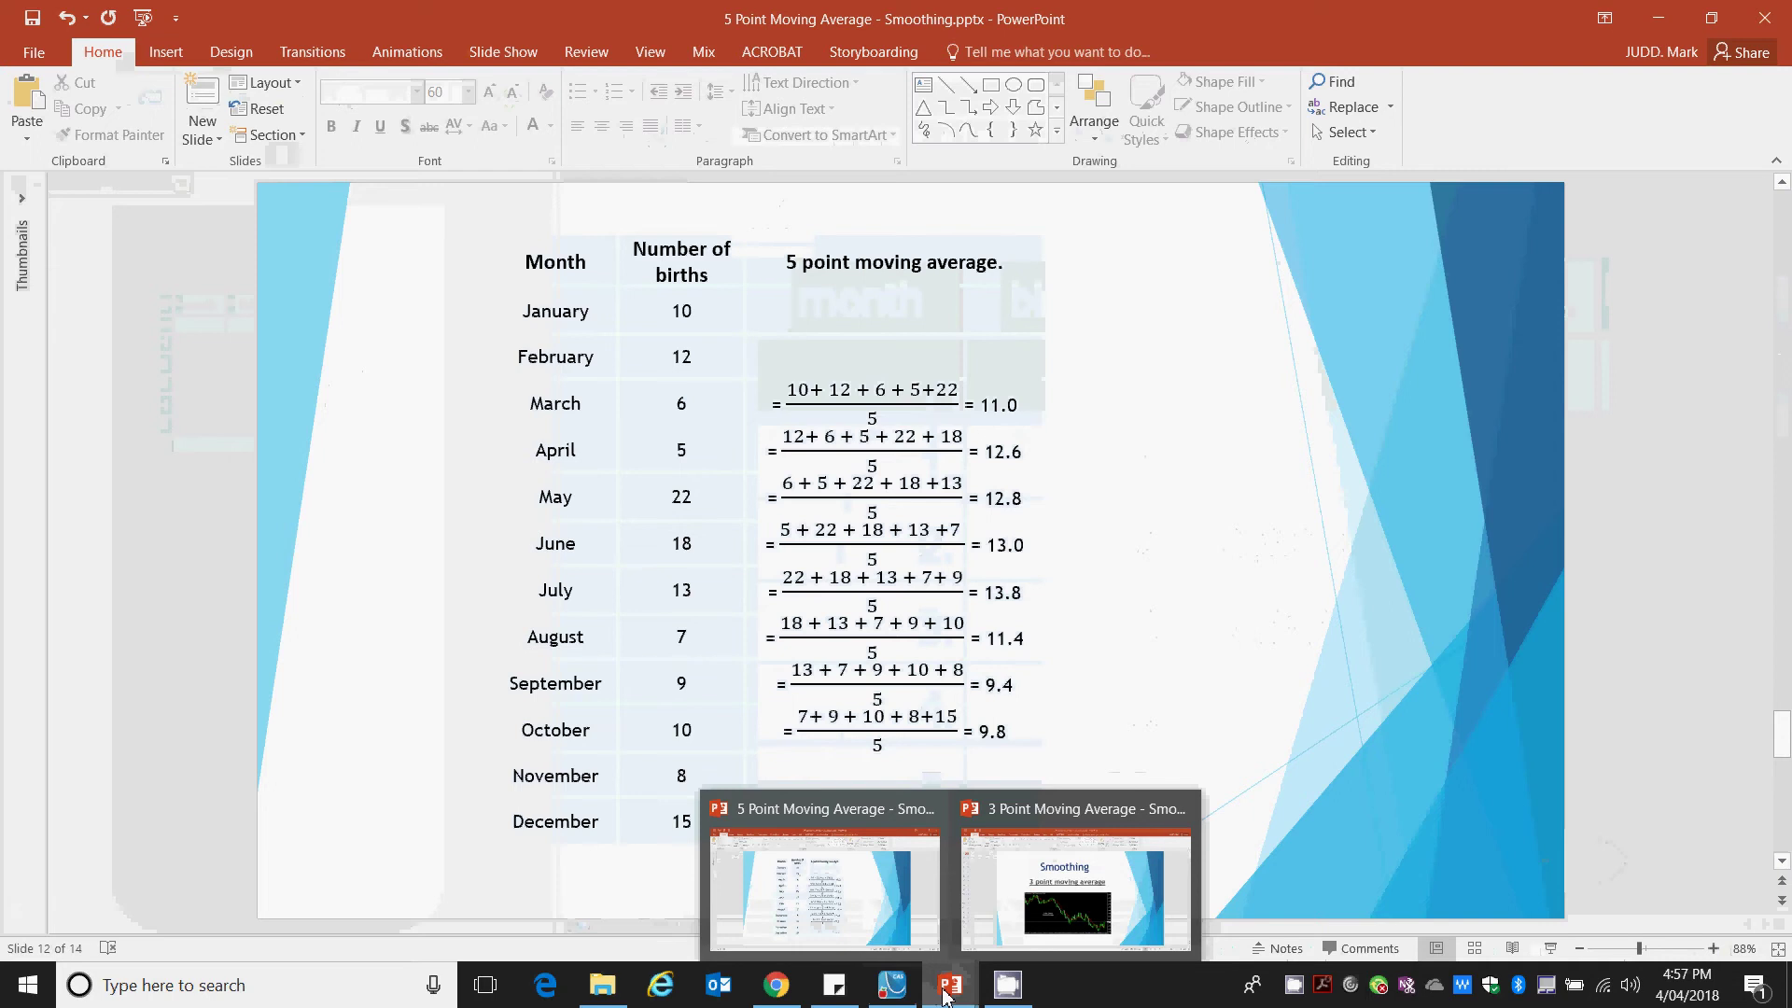
- Fill the D3 five-point average formula down column D through D10, ending at 9.8
{"action": "left_click", "coordinate": [893, 988]}
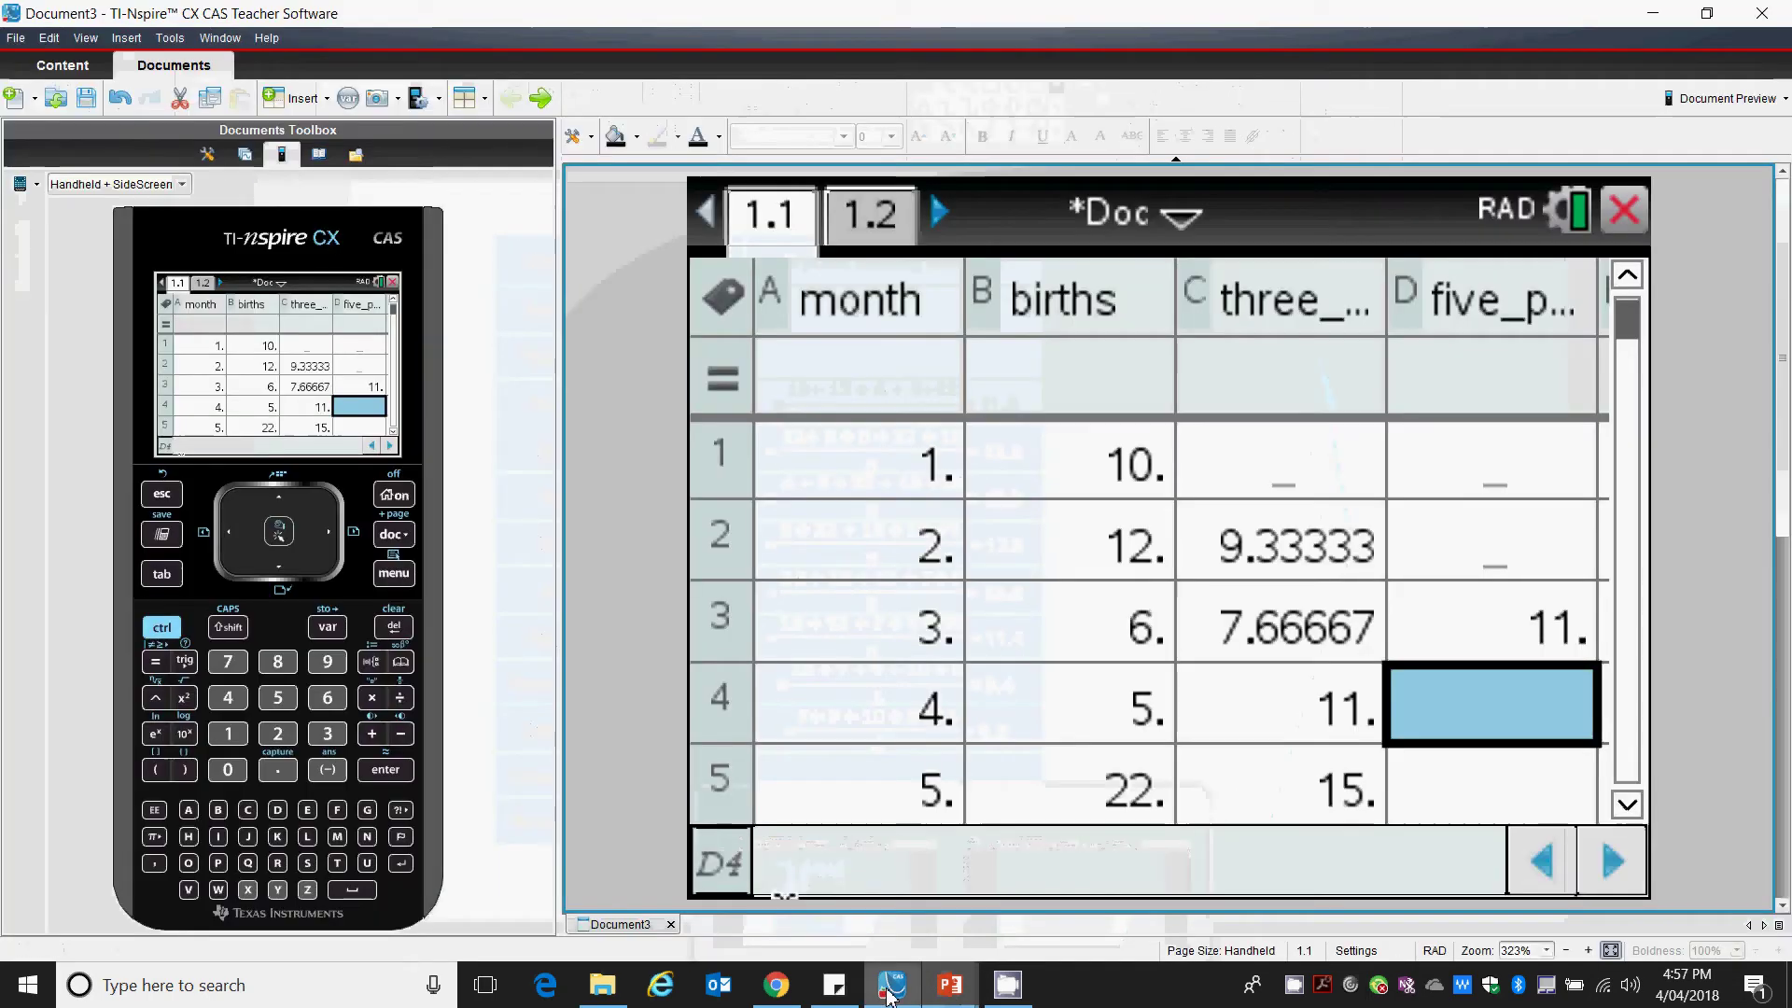
{"action": "left_click", "coordinate": [1498, 633]}
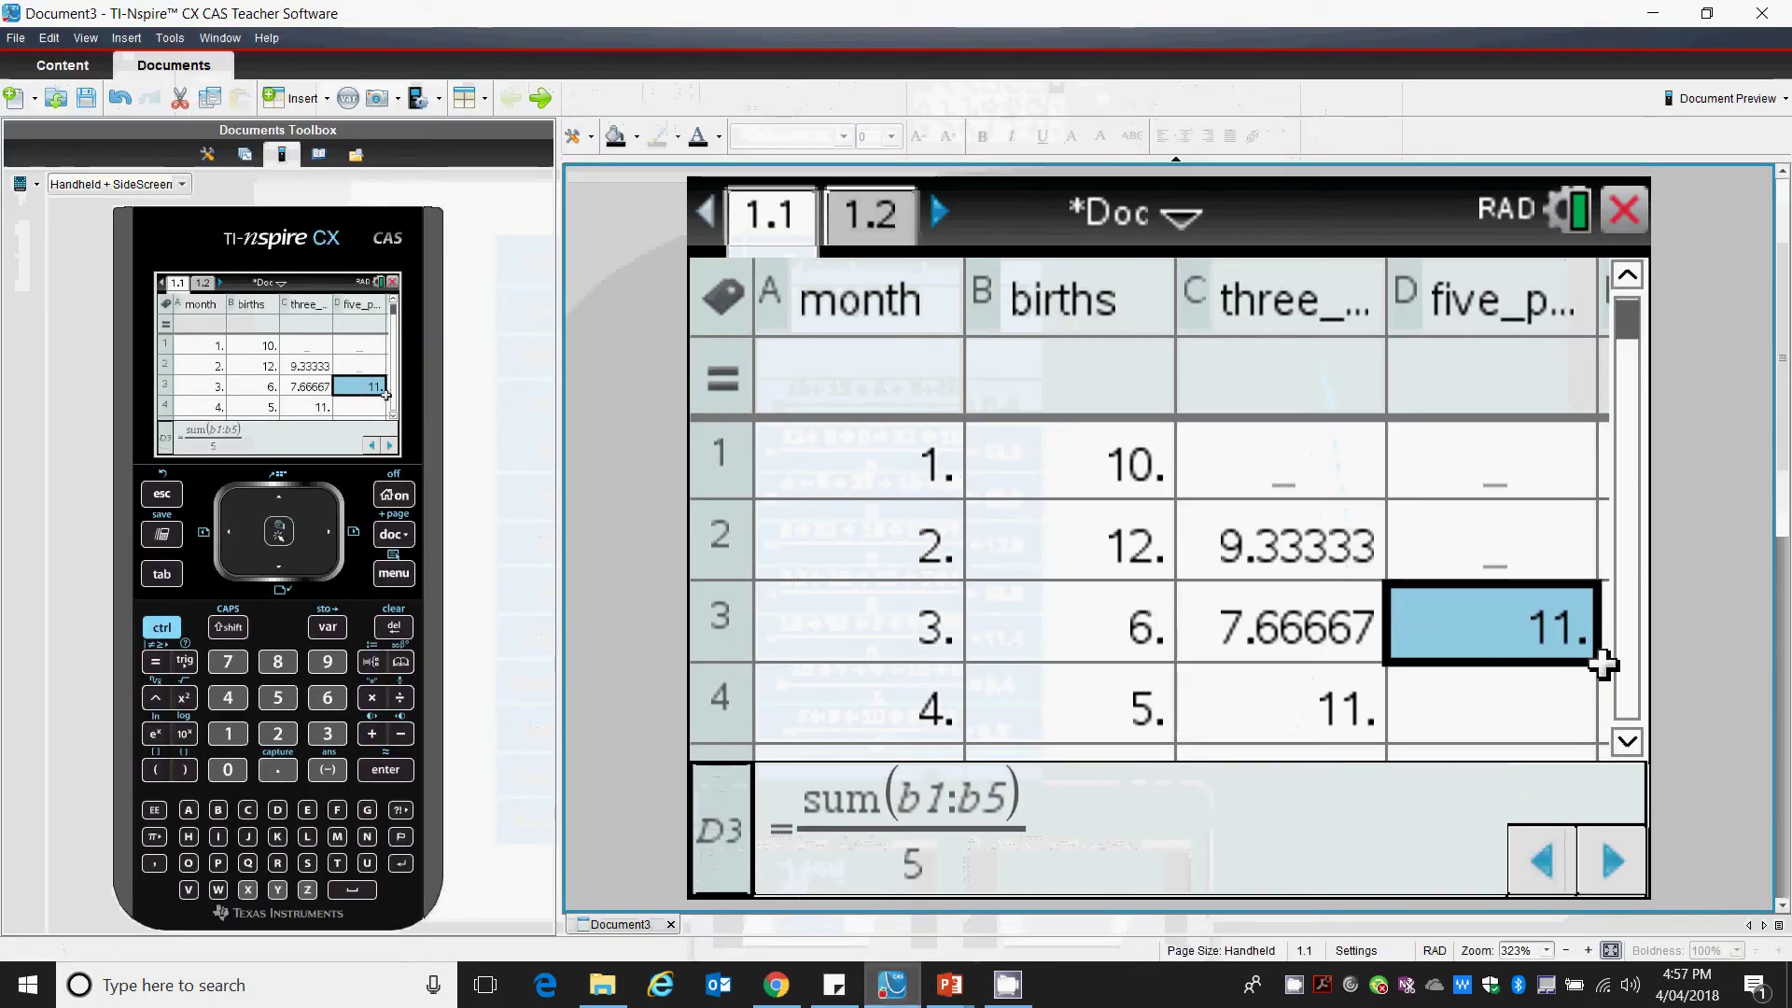
{"action": "left_click_drag", "start_coordinate": [1592, 660], "coordinate": [1600, 741]}
{"action": "left_click", "coordinate": [1625, 804]}
{"action": "left_click", "coordinate": [1625, 805]}
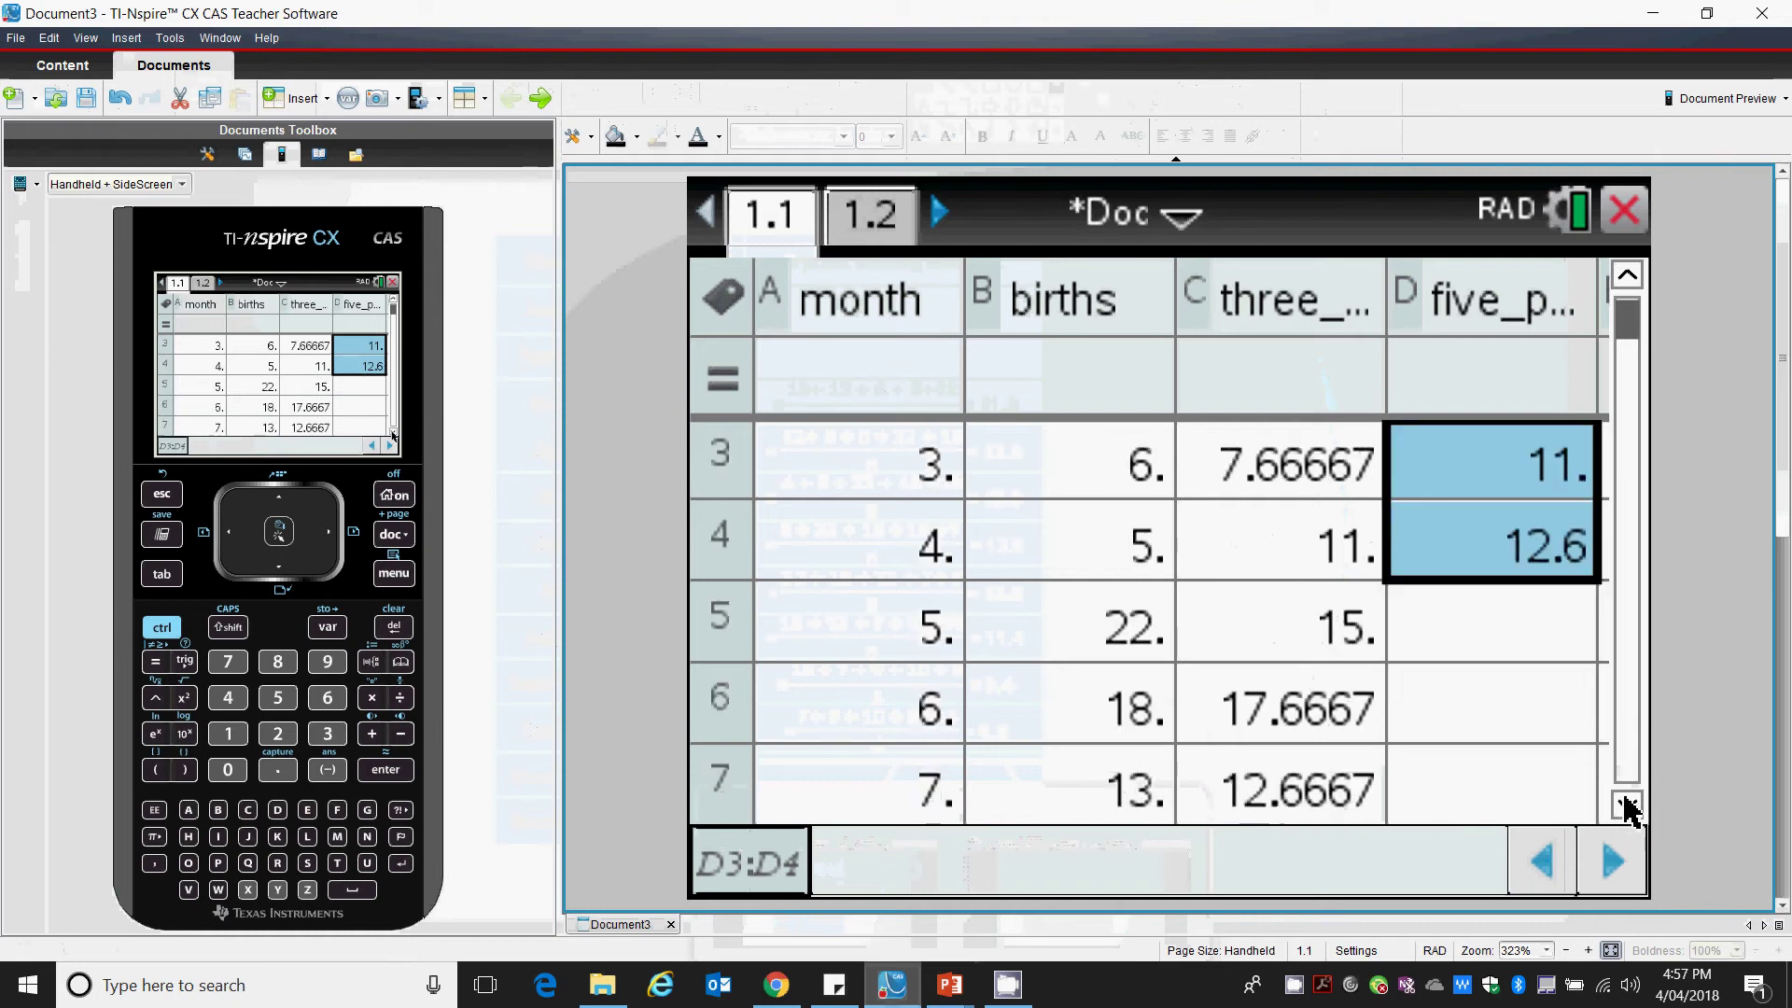
{"action": "left_click", "coordinate": [1625, 805]}
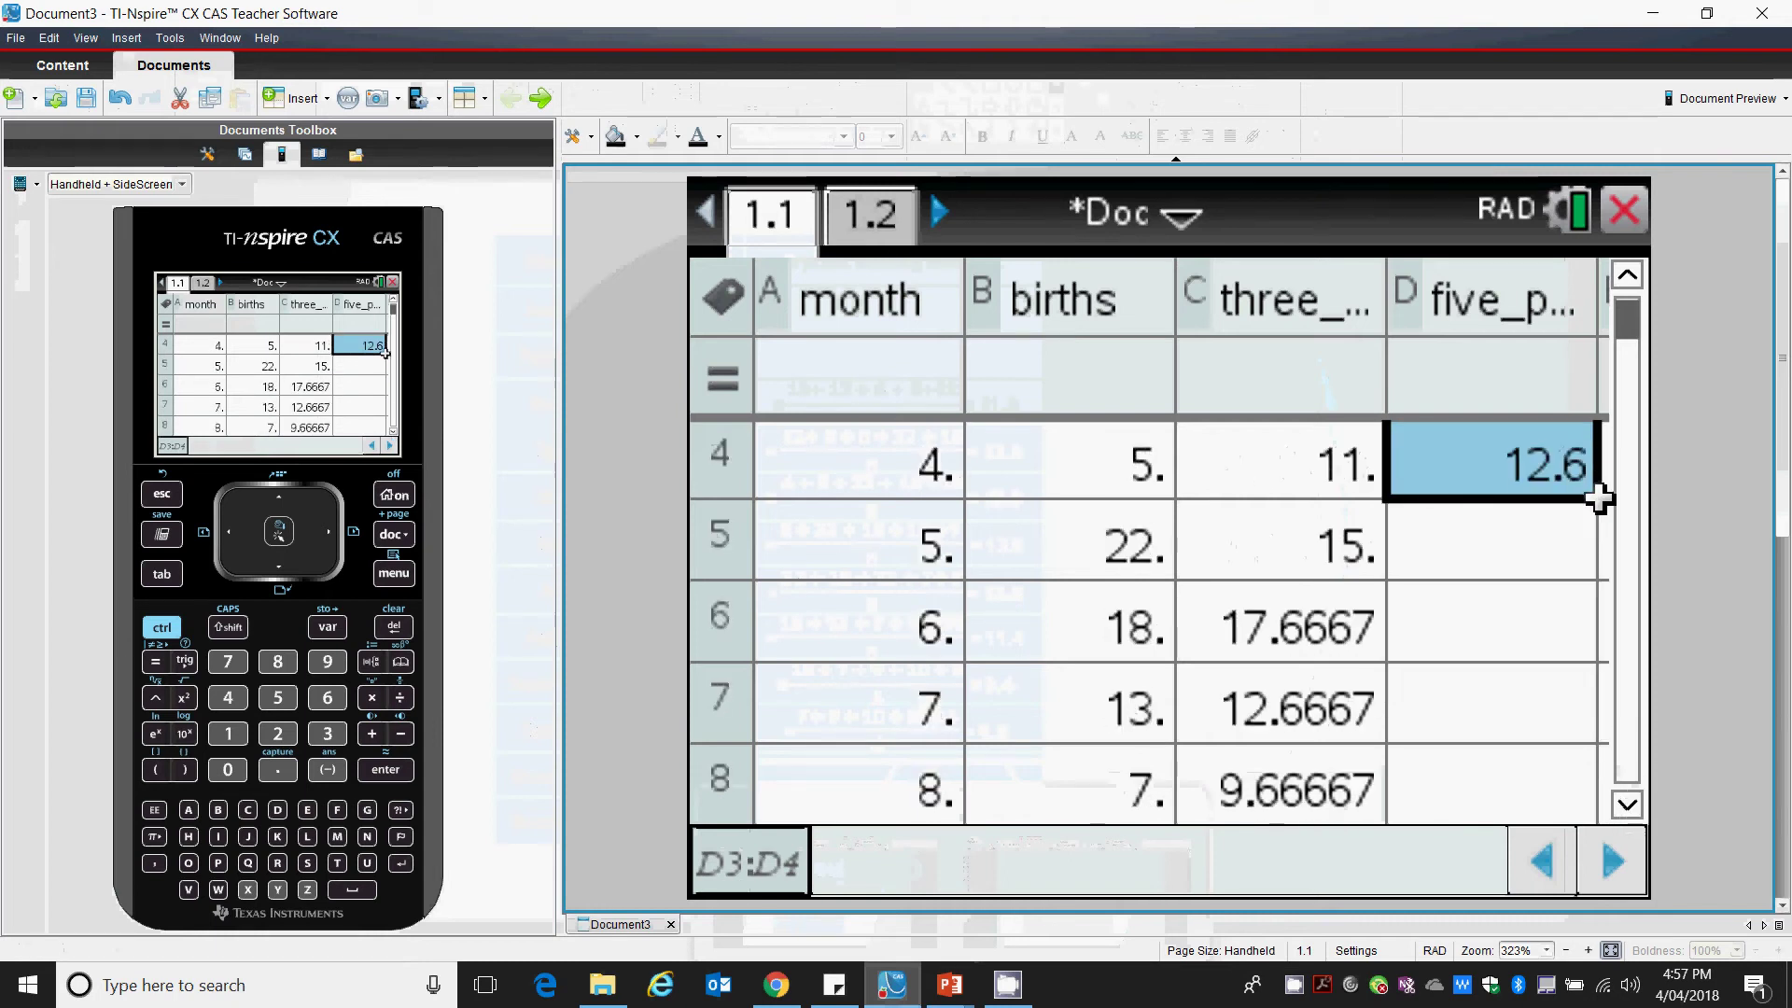
{"action": "left_click_drag", "start_coordinate": [1598, 499], "coordinate": [1565, 784]}
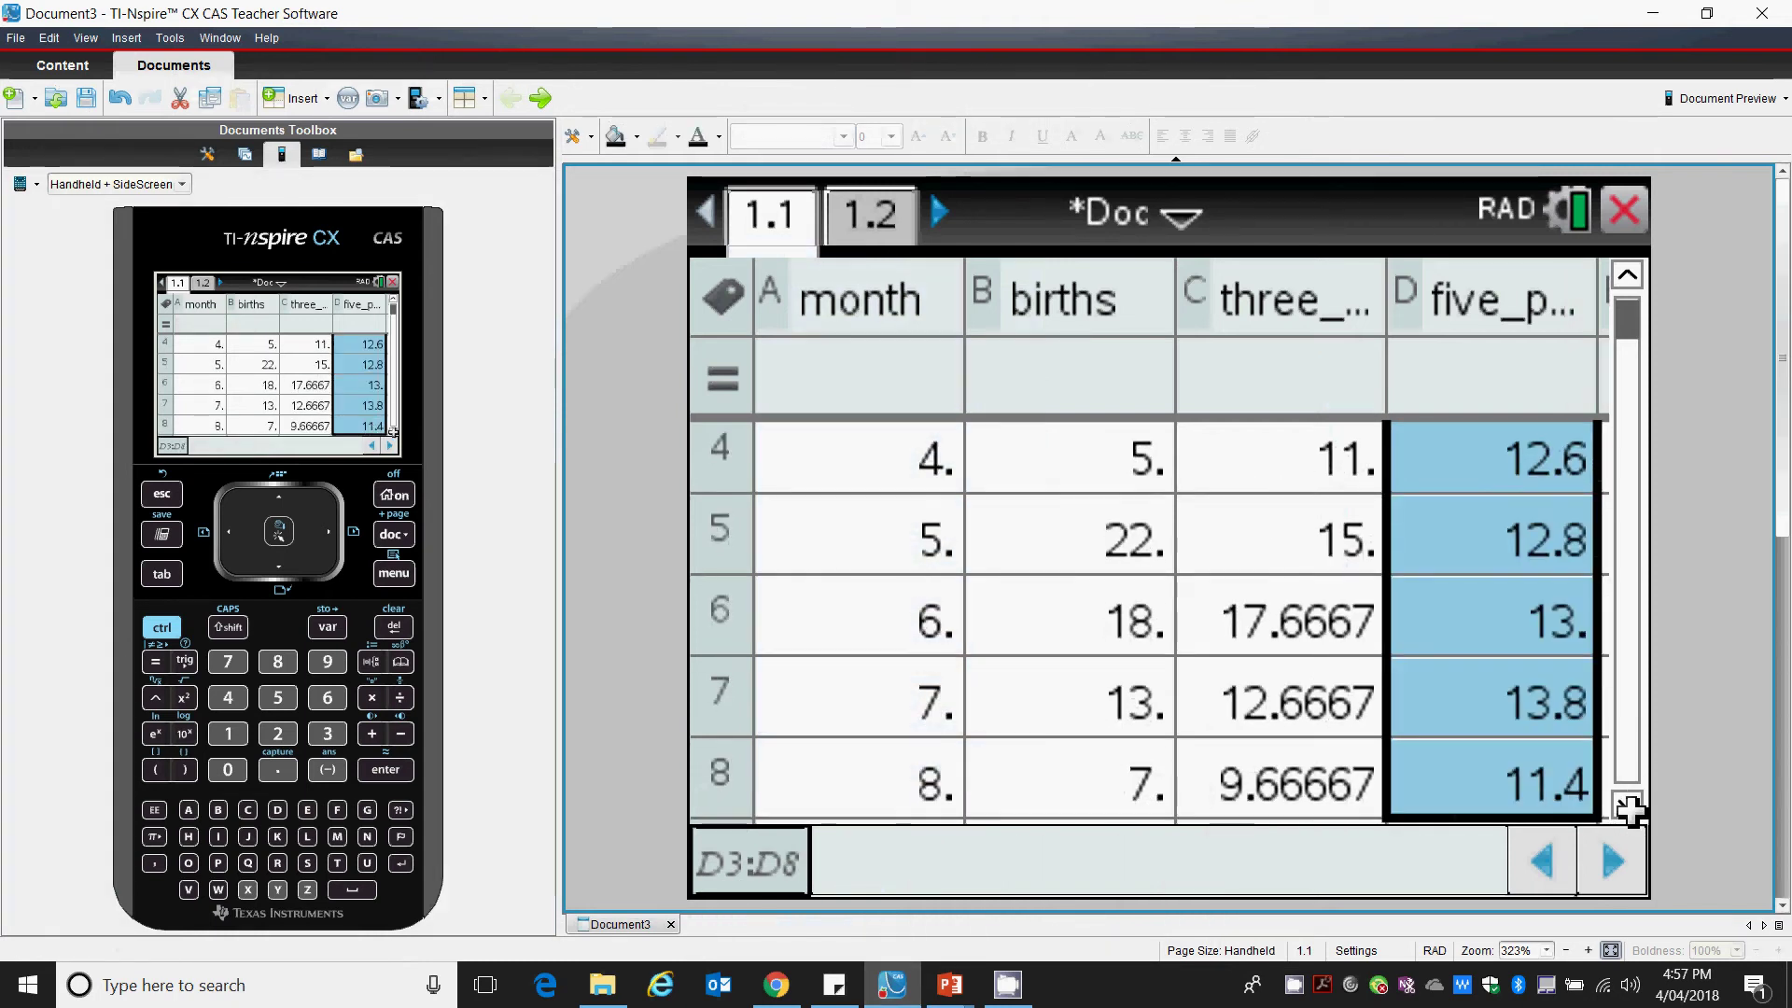
{"action": "left_click", "coordinate": [1625, 805]}
{"action": "left_click", "coordinate": [1627, 805]}
{"action": "left_click", "coordinate": [1627, 806]}
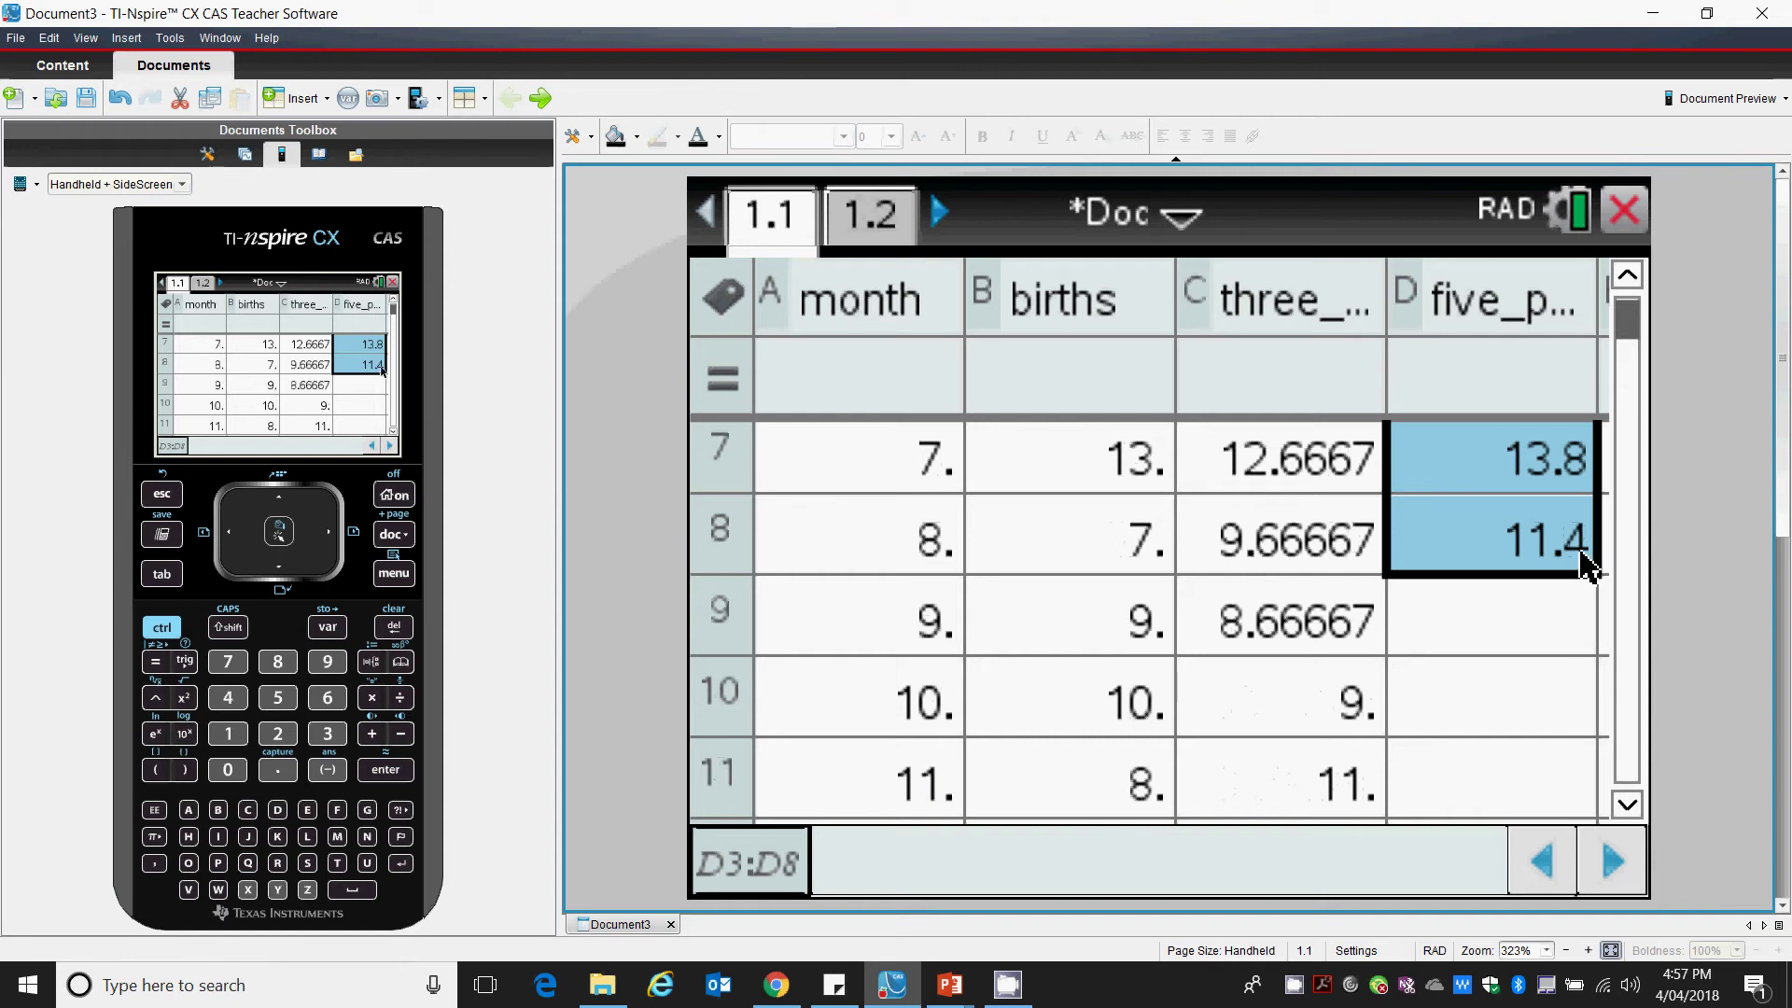
{"action": "left_click_drag", "start_coordinate": [1598, 573], "coordinate": [1598, 644]}
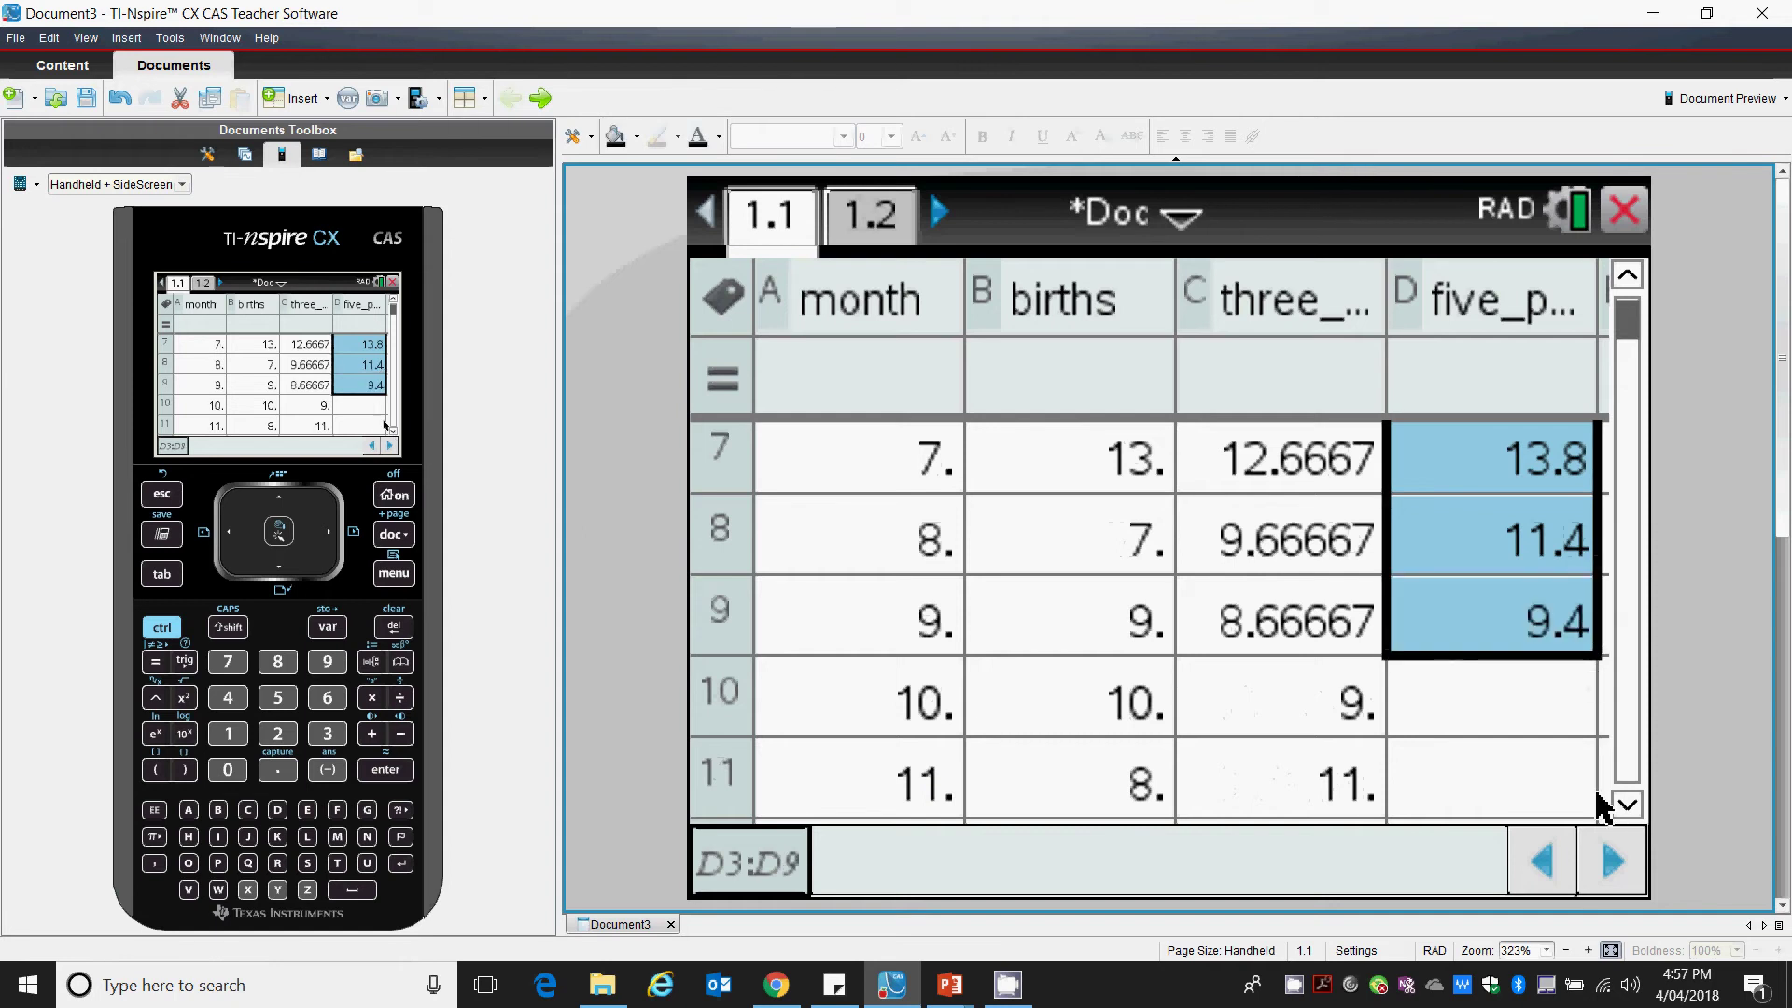
{"action": "left_click", "coordinate": [1630, 807]}
{"action": "left_click", "coordinate": [1630, 807]}
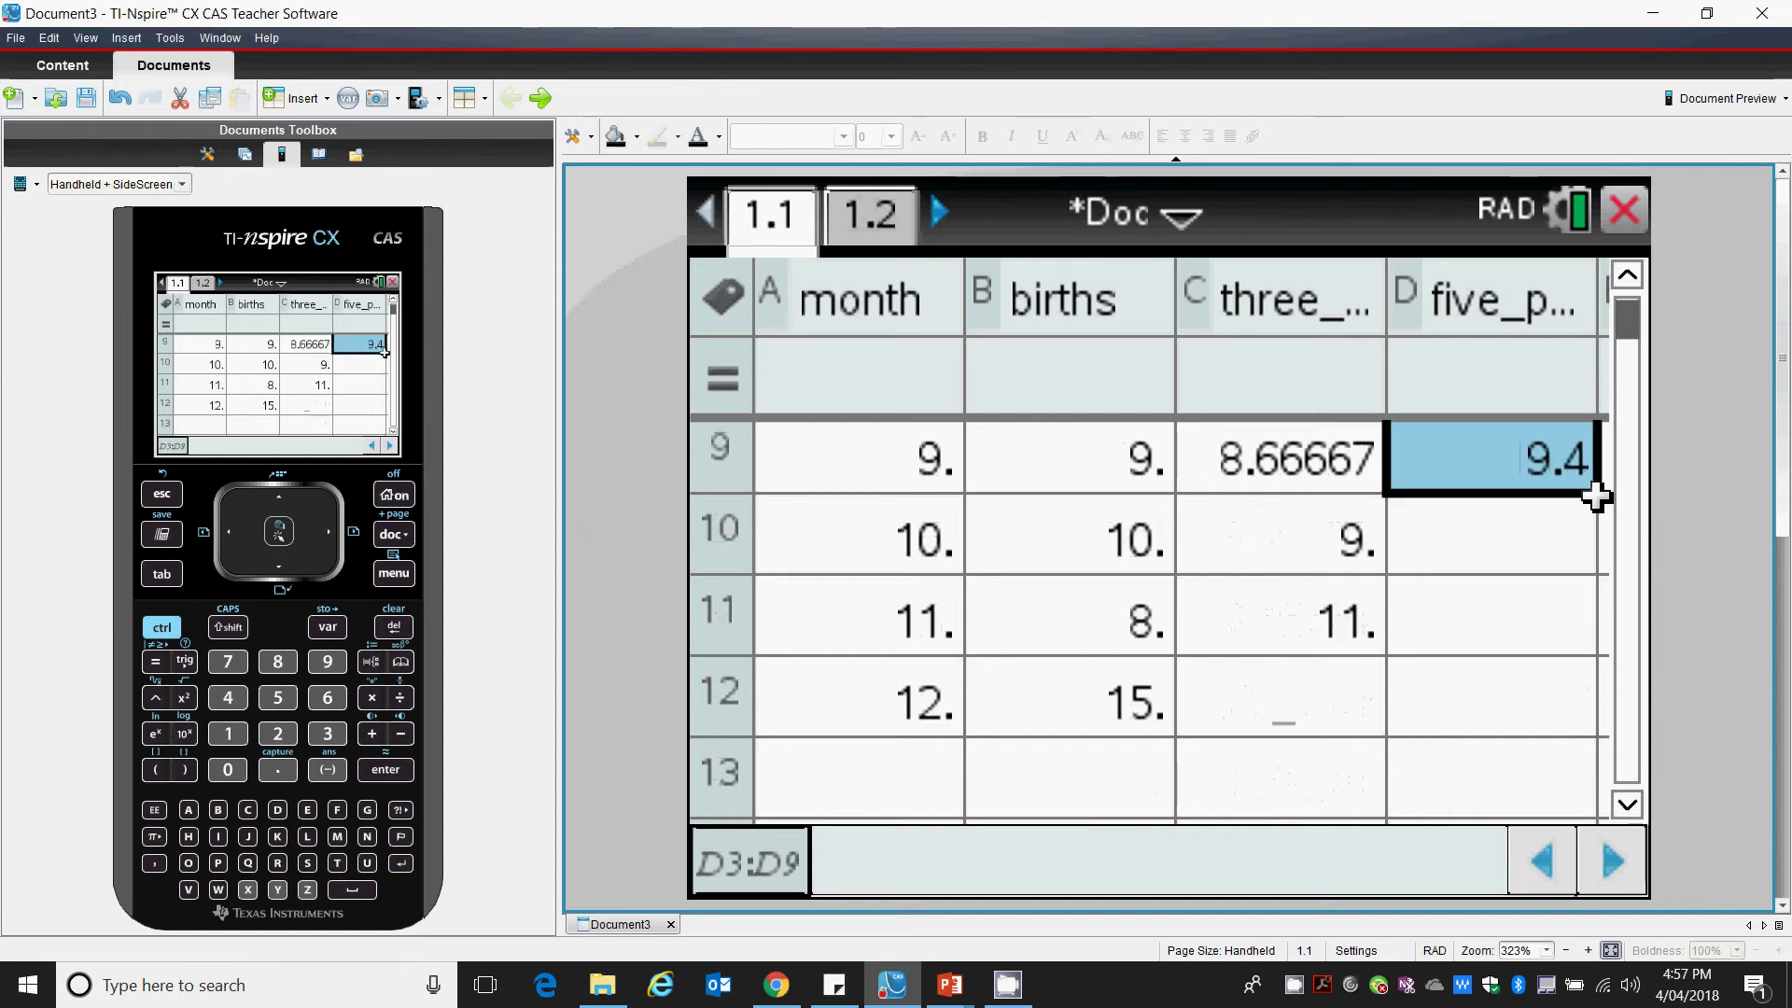
{"action": "left_click_drag", "start_coordinate": [1598, 498], "coordinate": [1588, 532]}
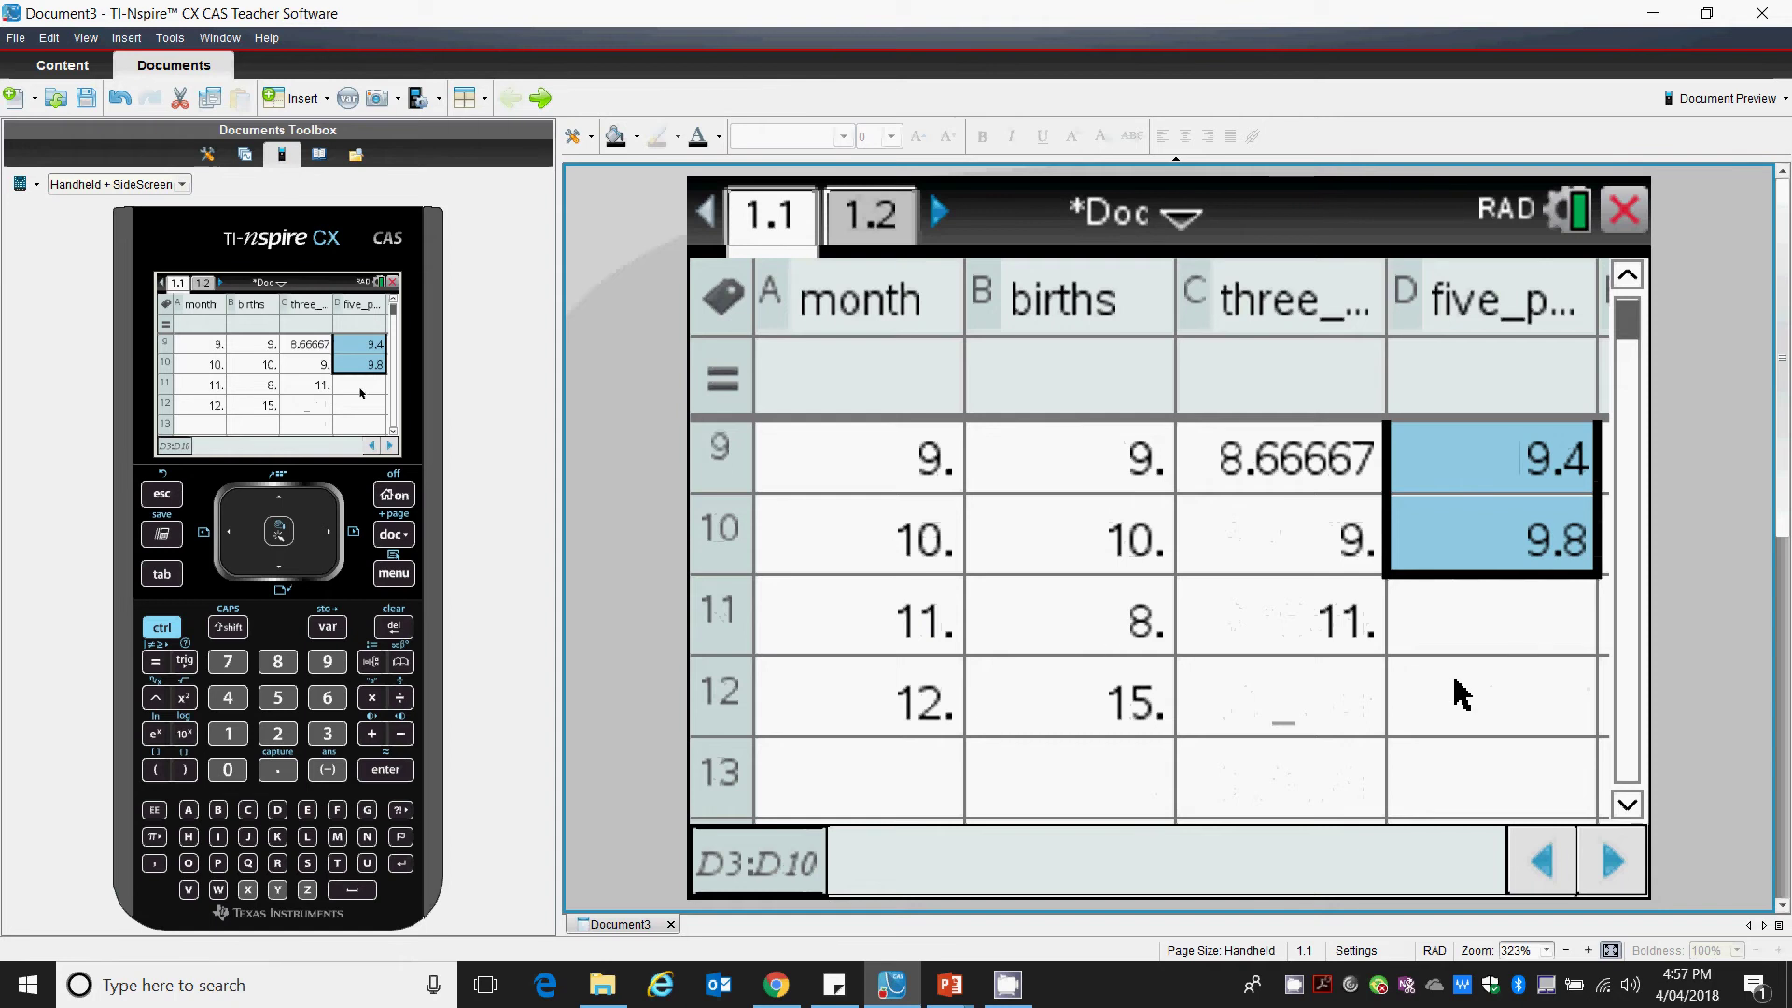
- Put the void symbol '_' from the ?! palette in D11 and D12 to leave them blank
{"action": "left_click", "coordinate": [1510, 616]}
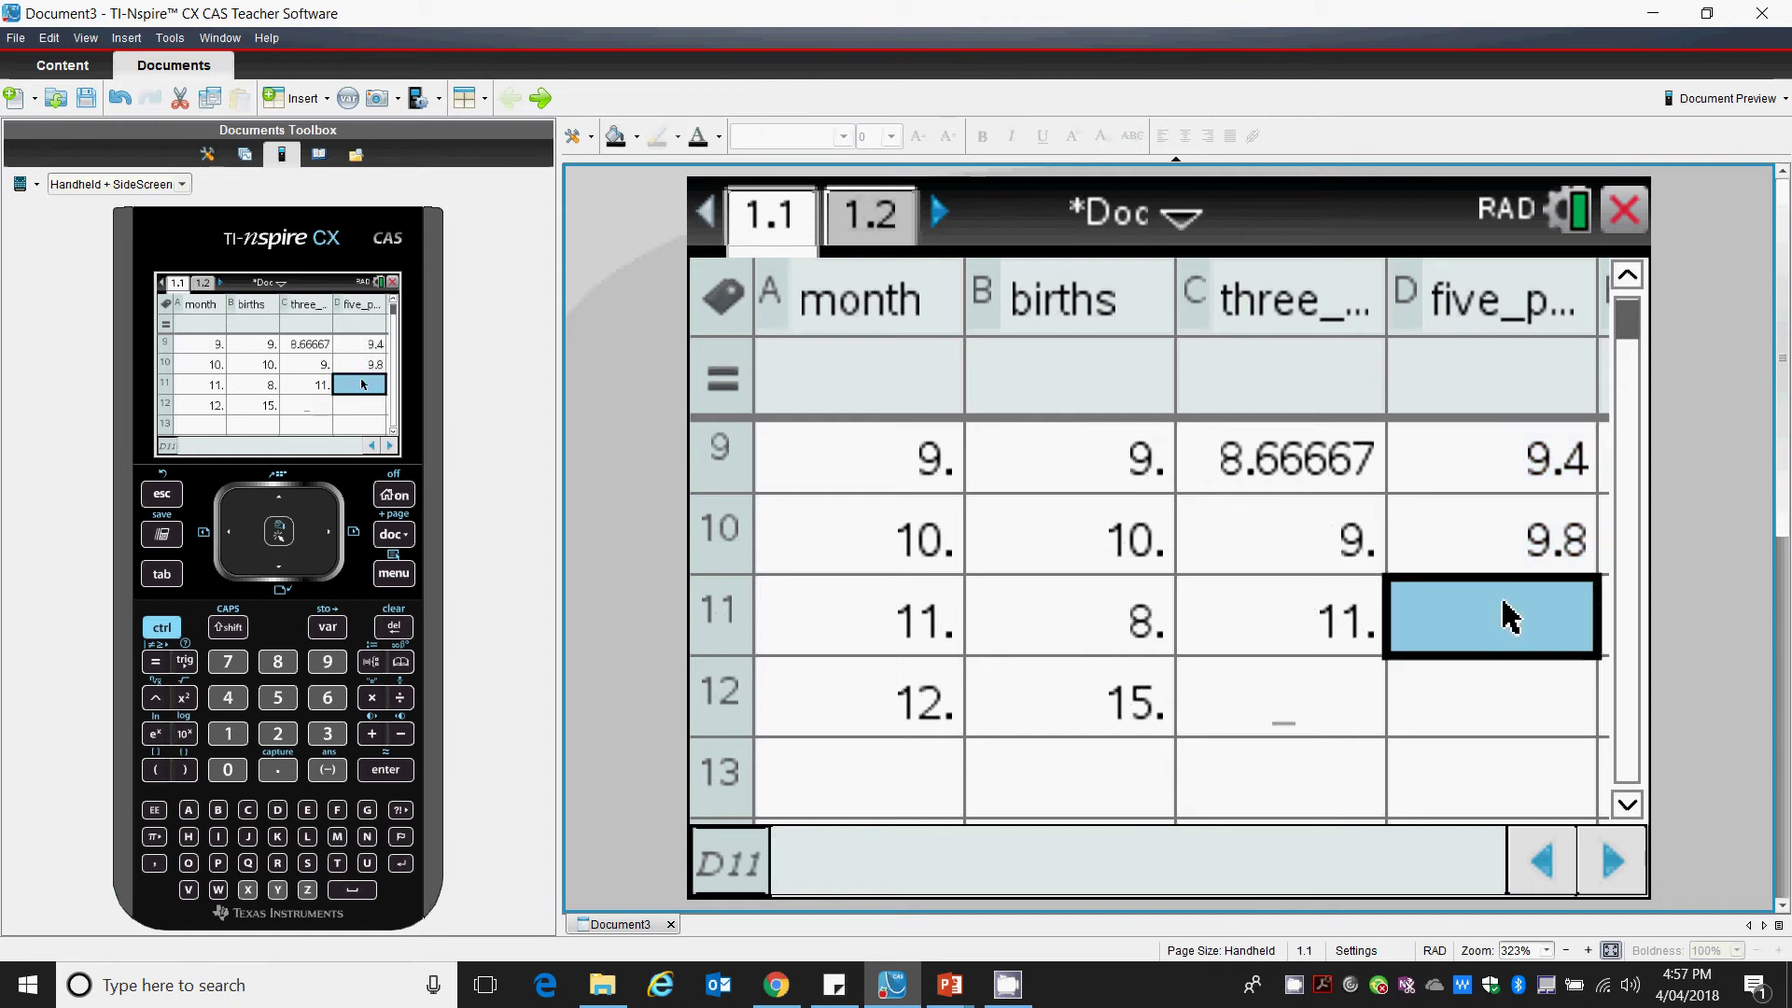
{"action": "left_click", "coordinate": [403, 812]}
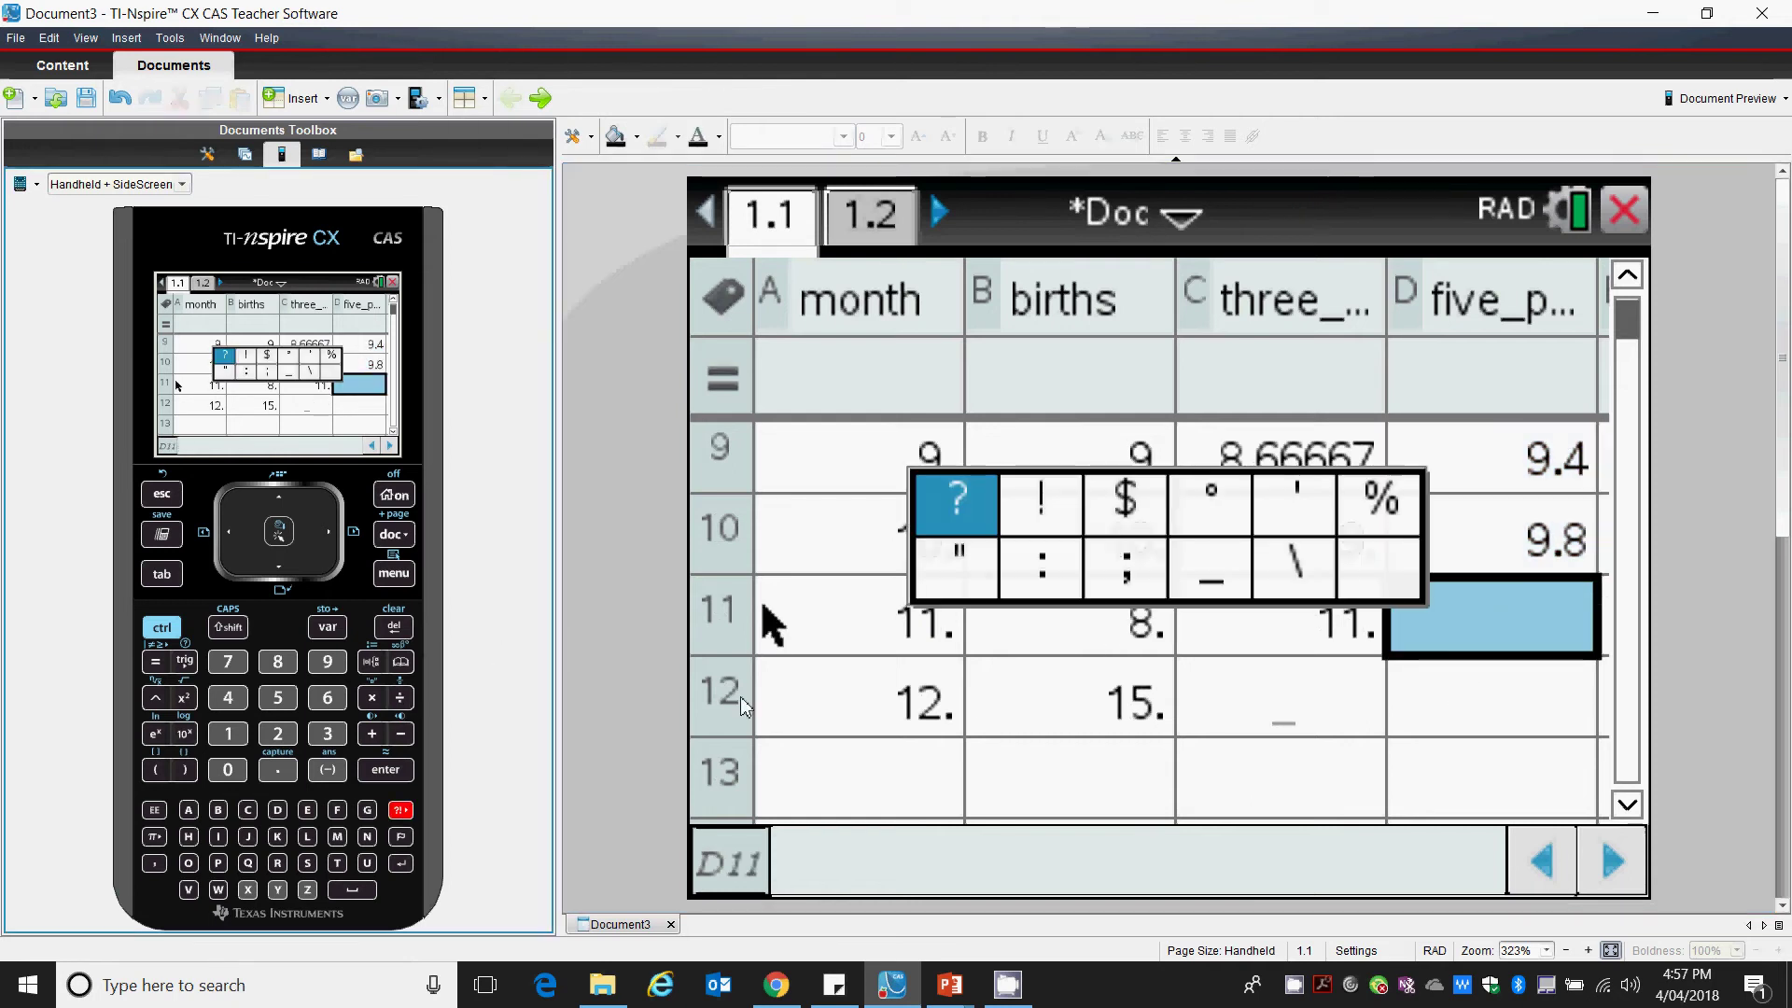
{"action": "left_click", "coordinate": [1228, 592]}
{"action": "left_click", "coordinate": [1428, 704]}
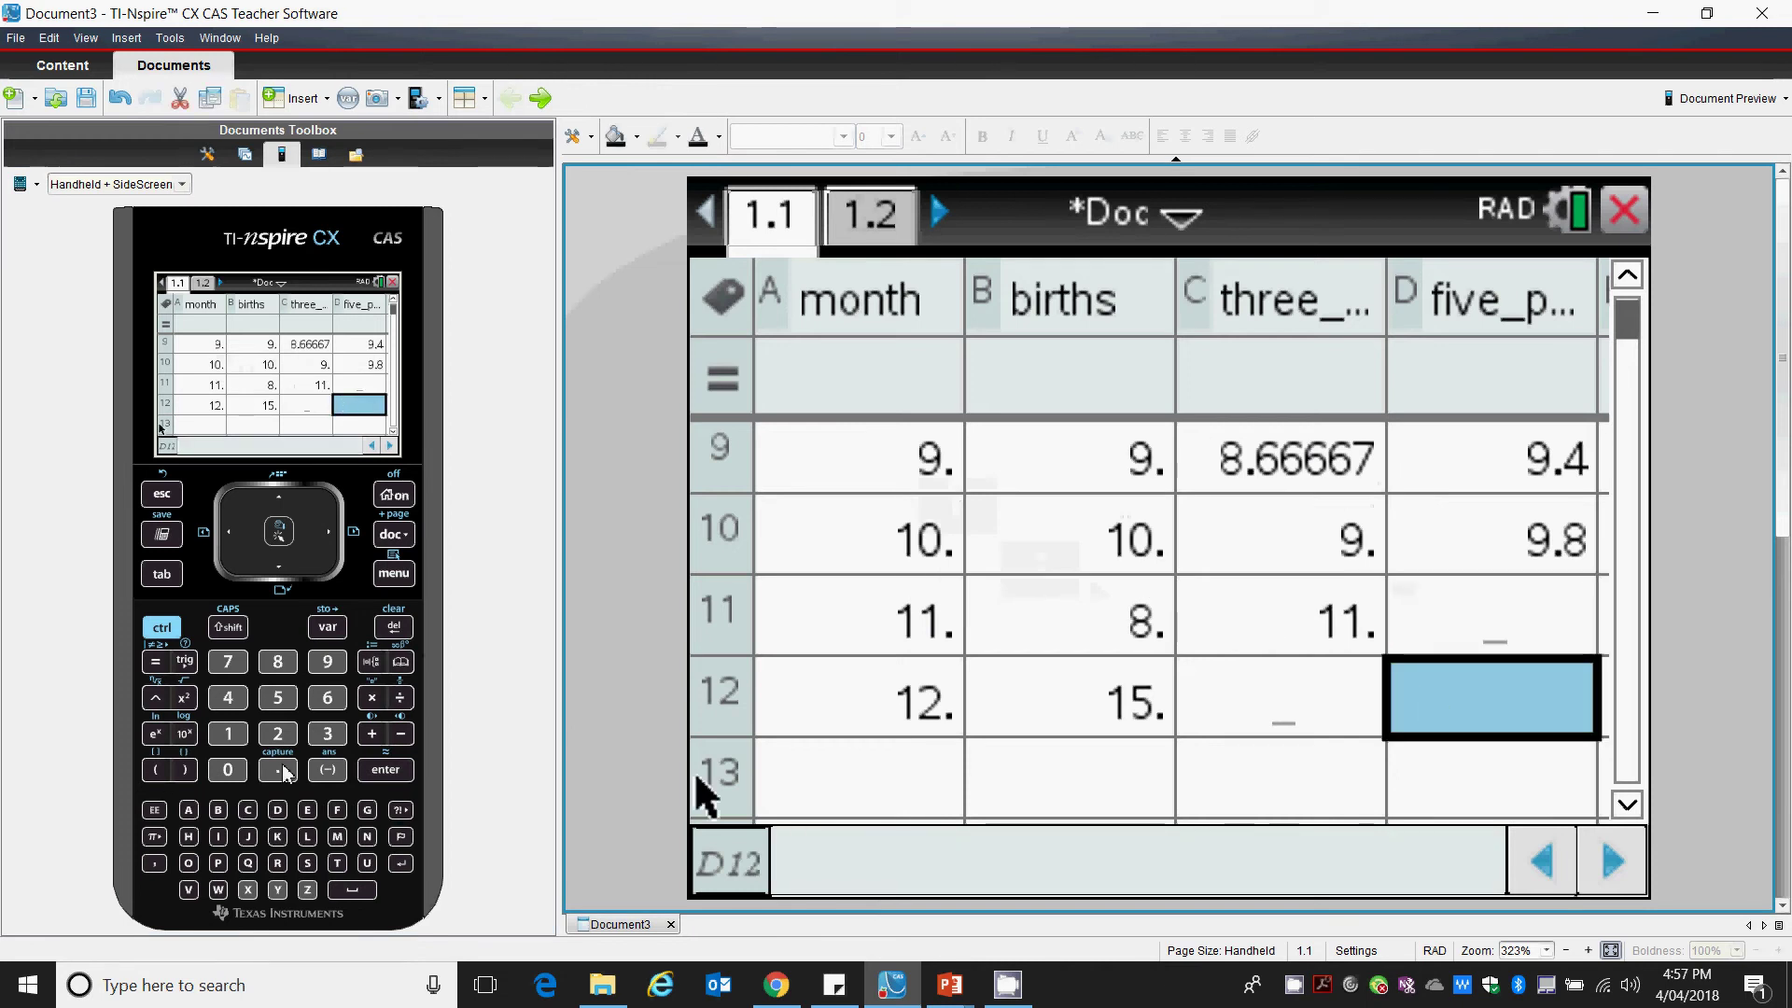
{"action": "left_click", "coordinate": [401, 811]}
{"action": "left_click", "coordinate": [1228, 590]}
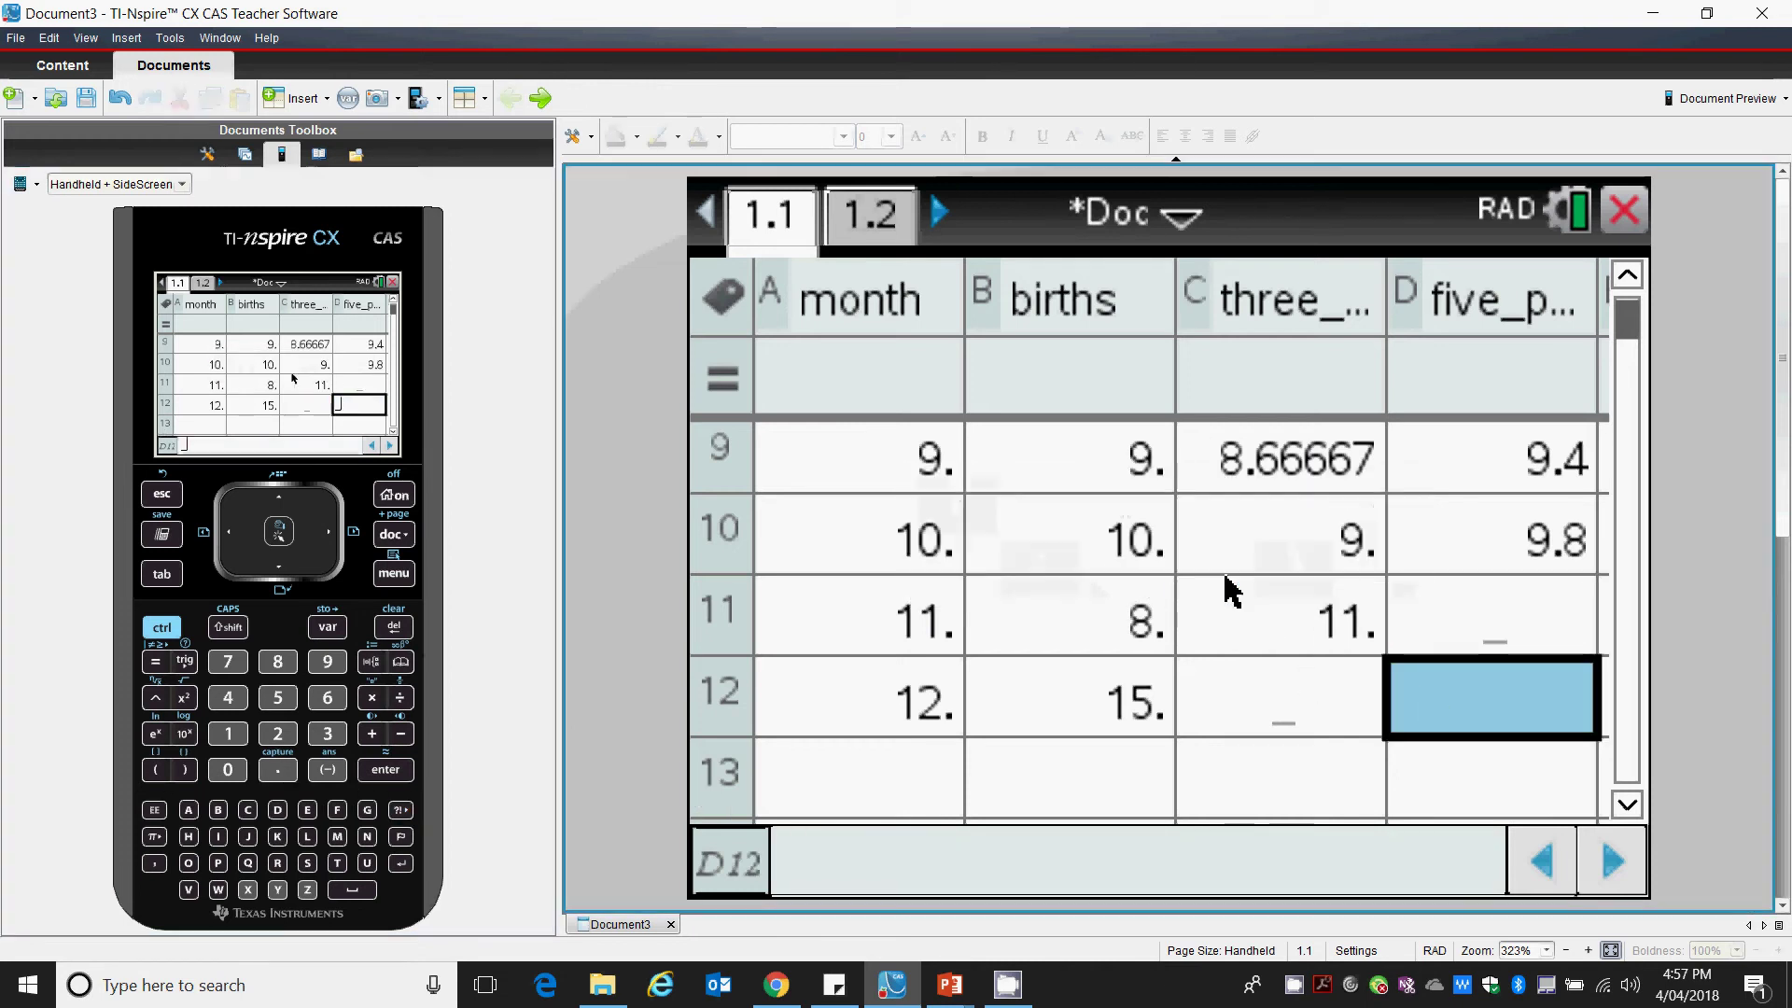
{"action": "left_click", "coordinate": [1403, 632]}
- Return to the top of the table and check that D1 is blank
{"action": "key", "text": "ctrl+Up"}
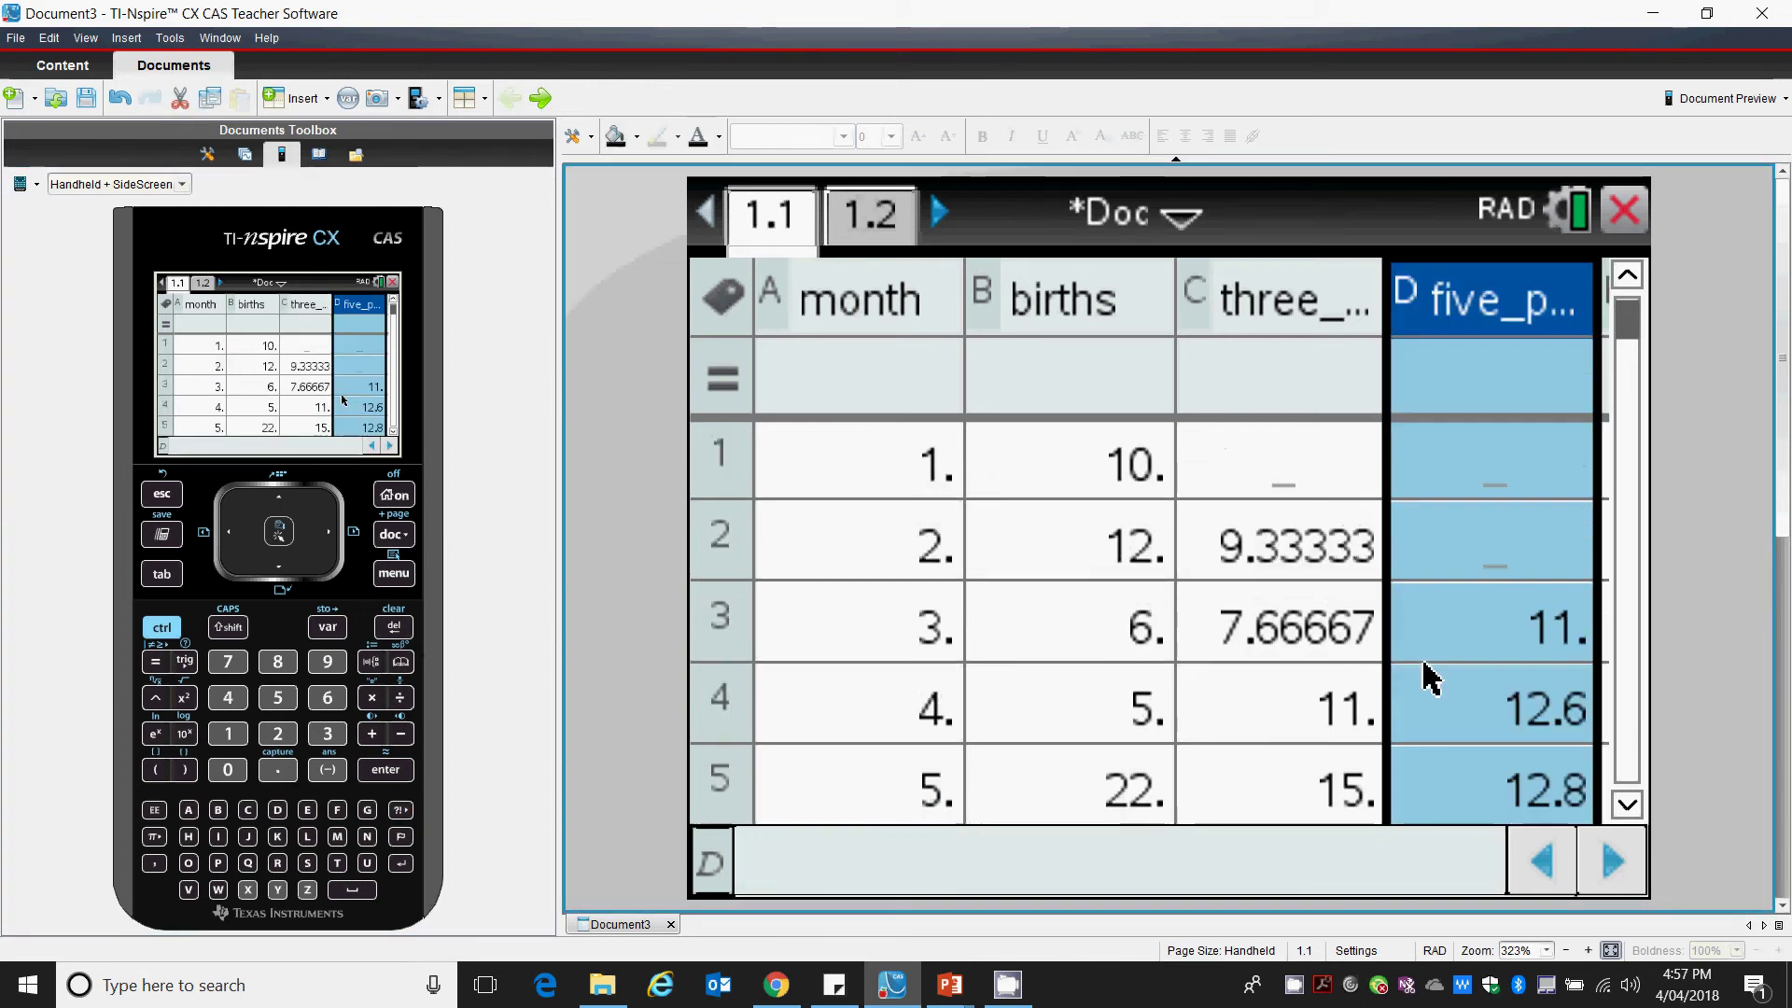
{"action": "left_click", "coordinate": [1496, 487]}
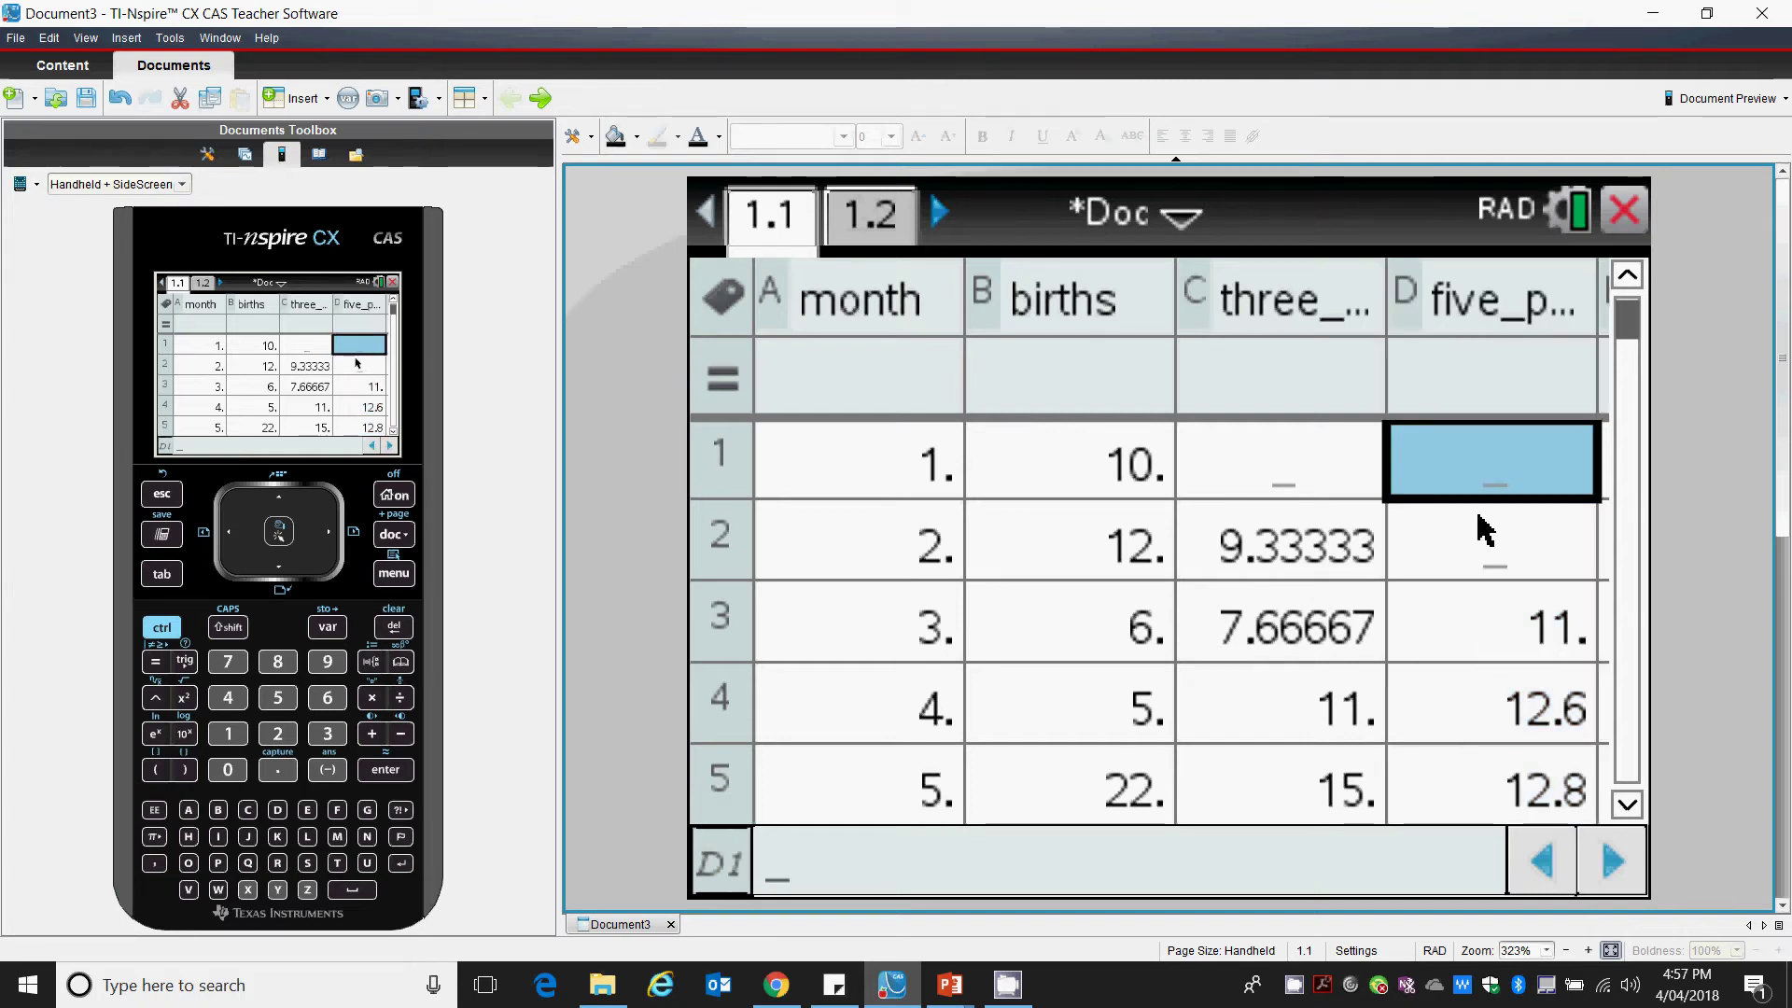
{"action": "key", "text": "Down"}
{"action": "key", "text": "Down"}
{"action": "key", "text": "Down"}
{"action": "key", "text": "Down"}
{"action": "key", "text": "Down"}
{"action": "key", "text": "Down"}
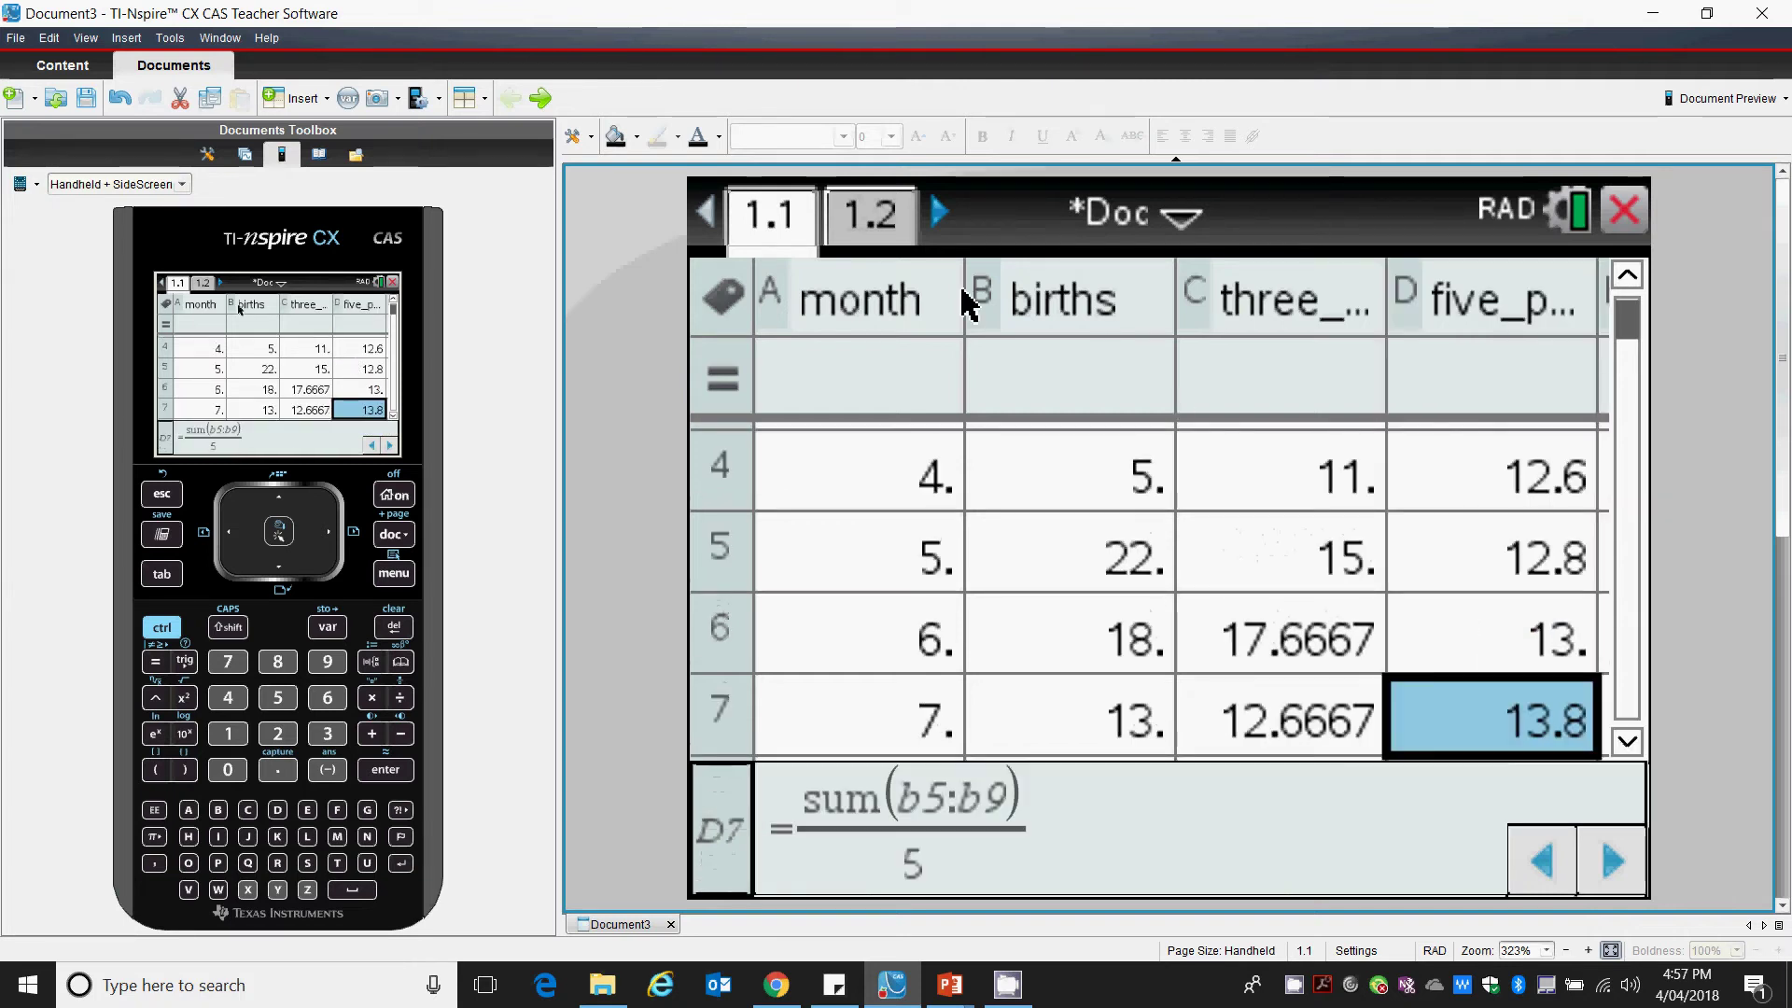
- On page 1.2, add five_pma as a y variable alongside births and three_pma
{"action": "left_click", "coordinate": [204, 284]}
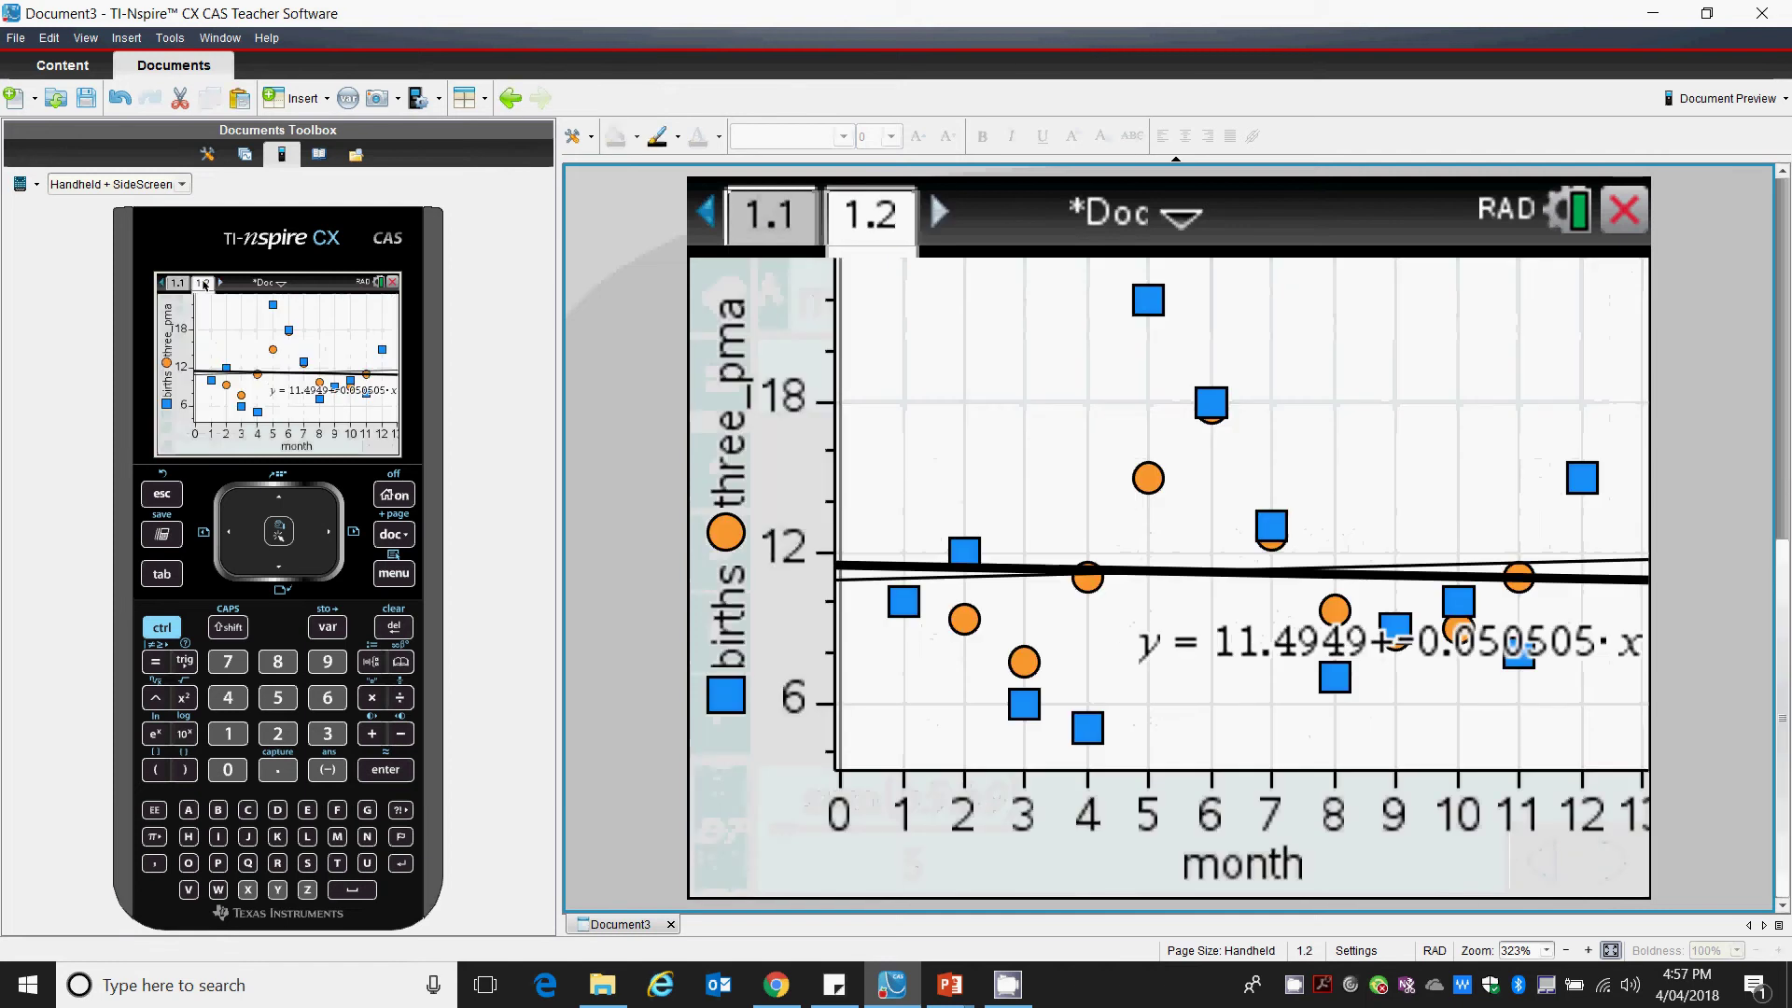
{"action": "left_click", "coordinate": [729, 413]}
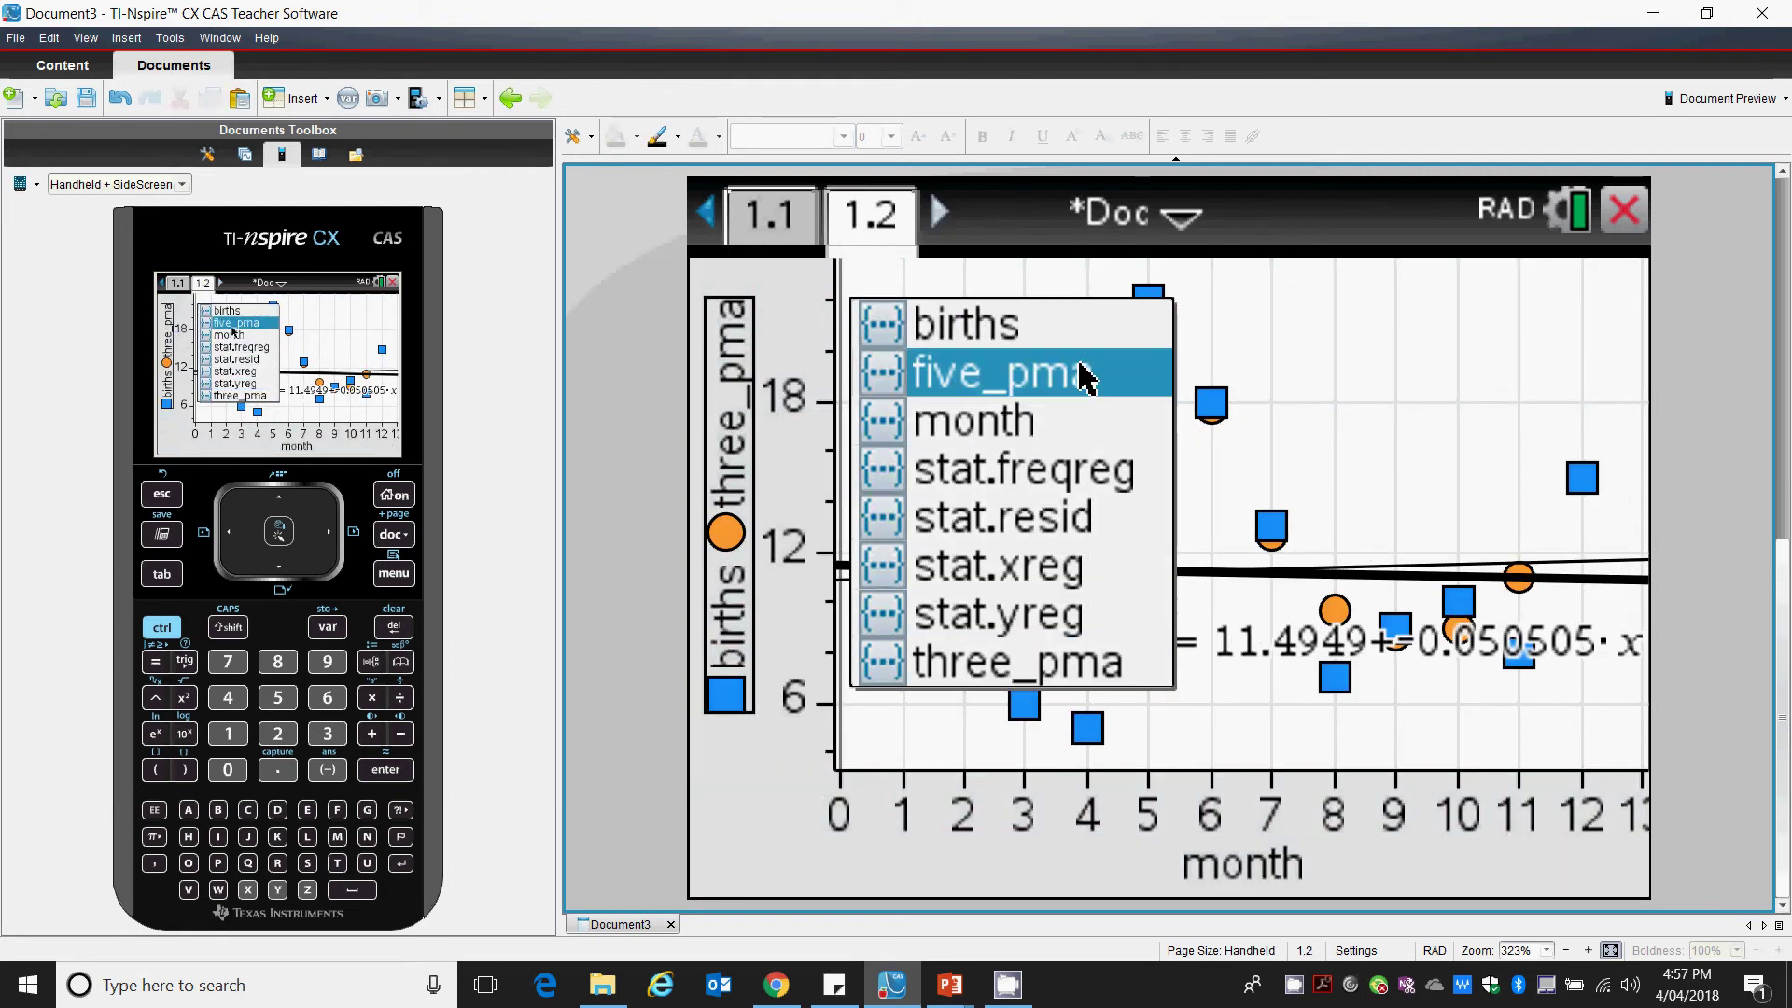
{"action": "left_click", "coordinate": [1126, 375]}
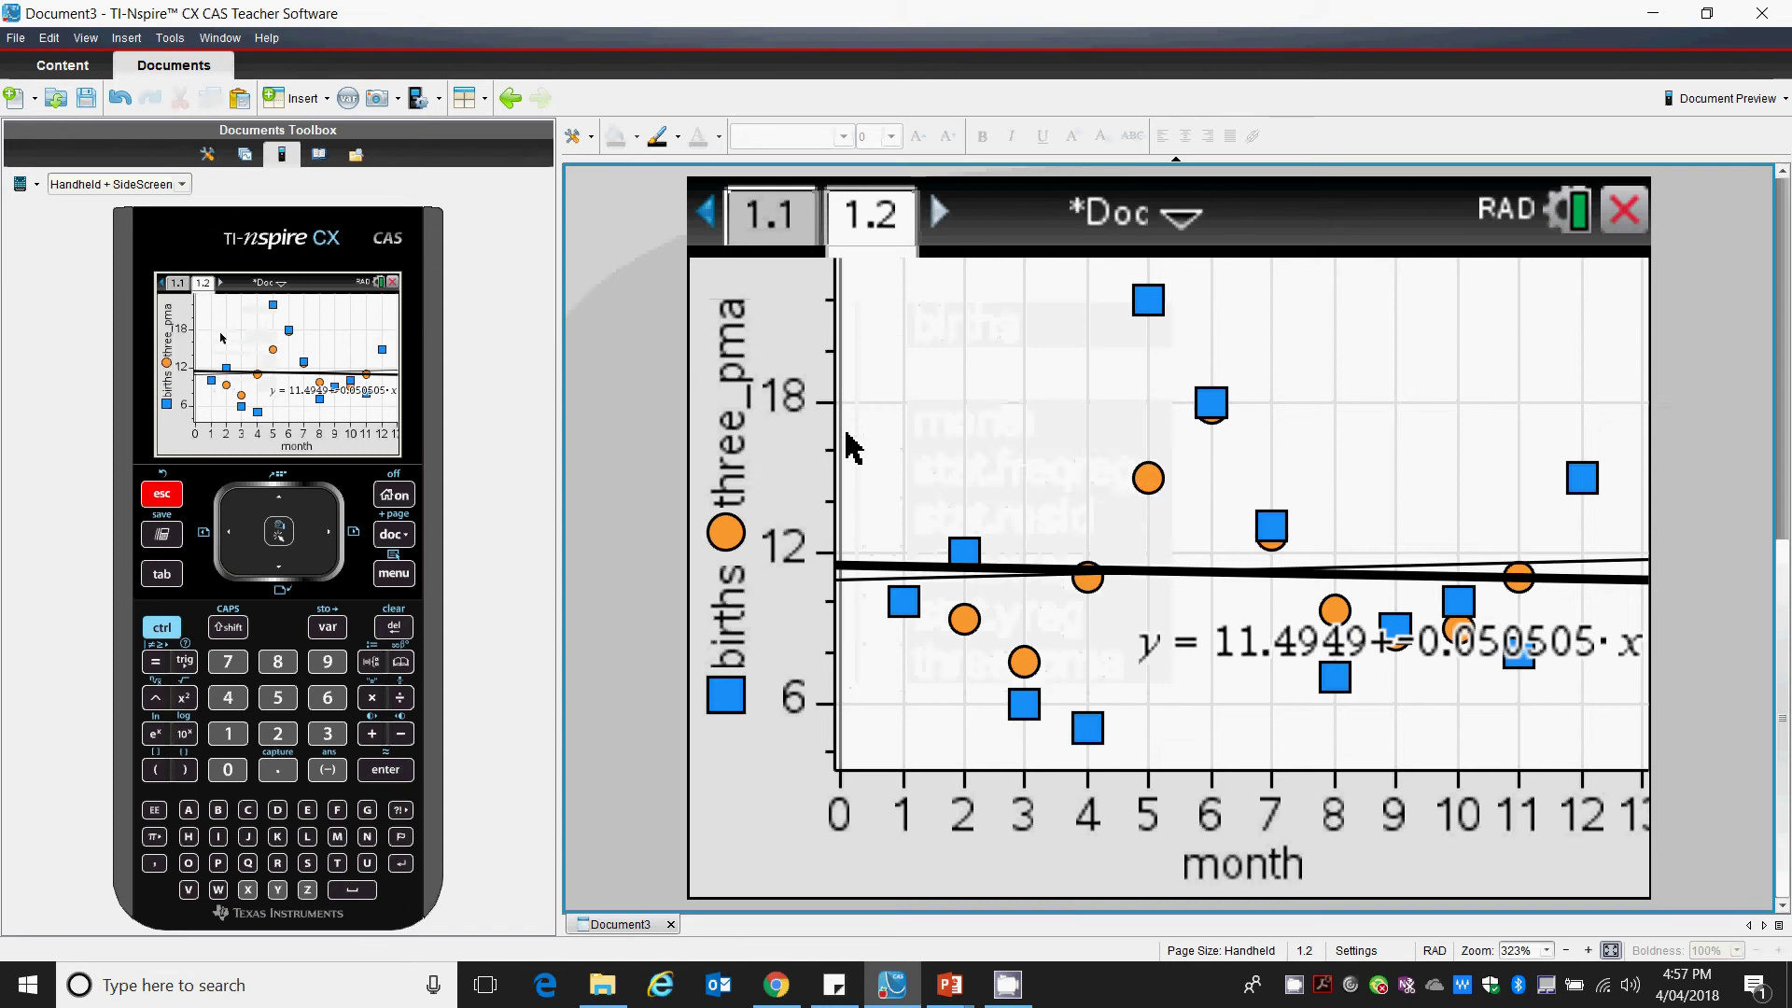
{"action": "right_click", "coordinate": [731, 455]}
{"action": "left_click", "coordinate": [870, 475]}
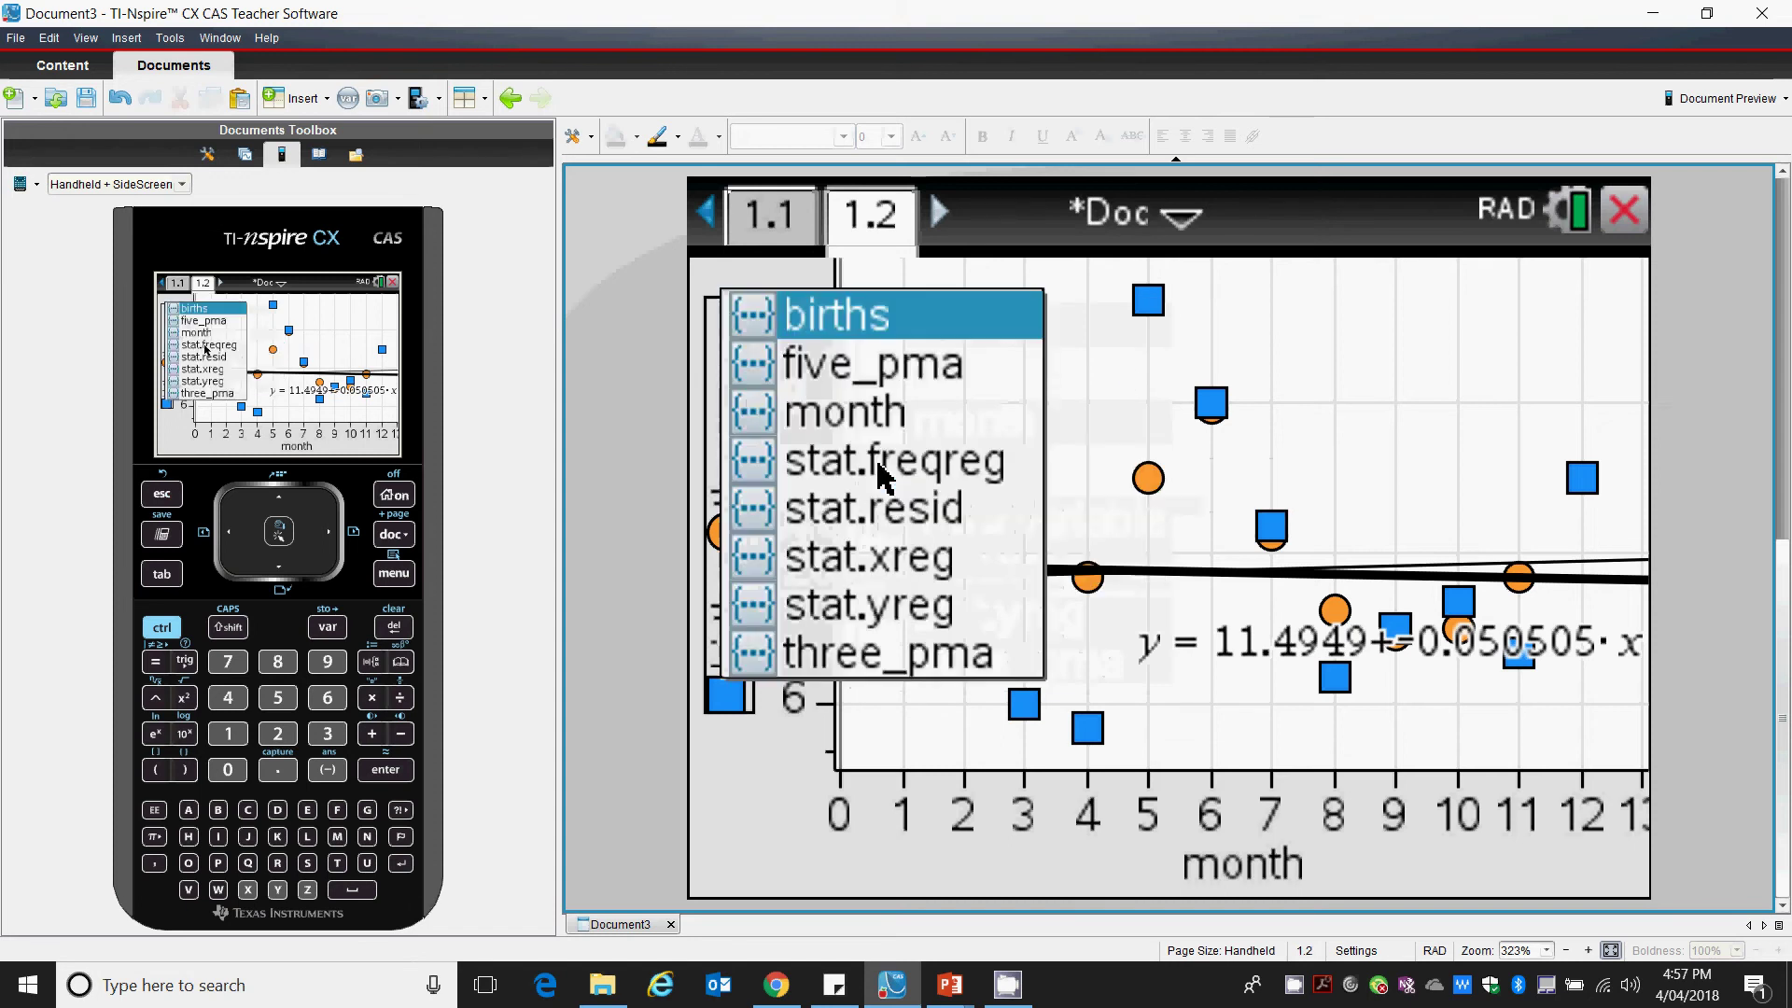
{"action": "left_click", "coordinate": [915, 392]}
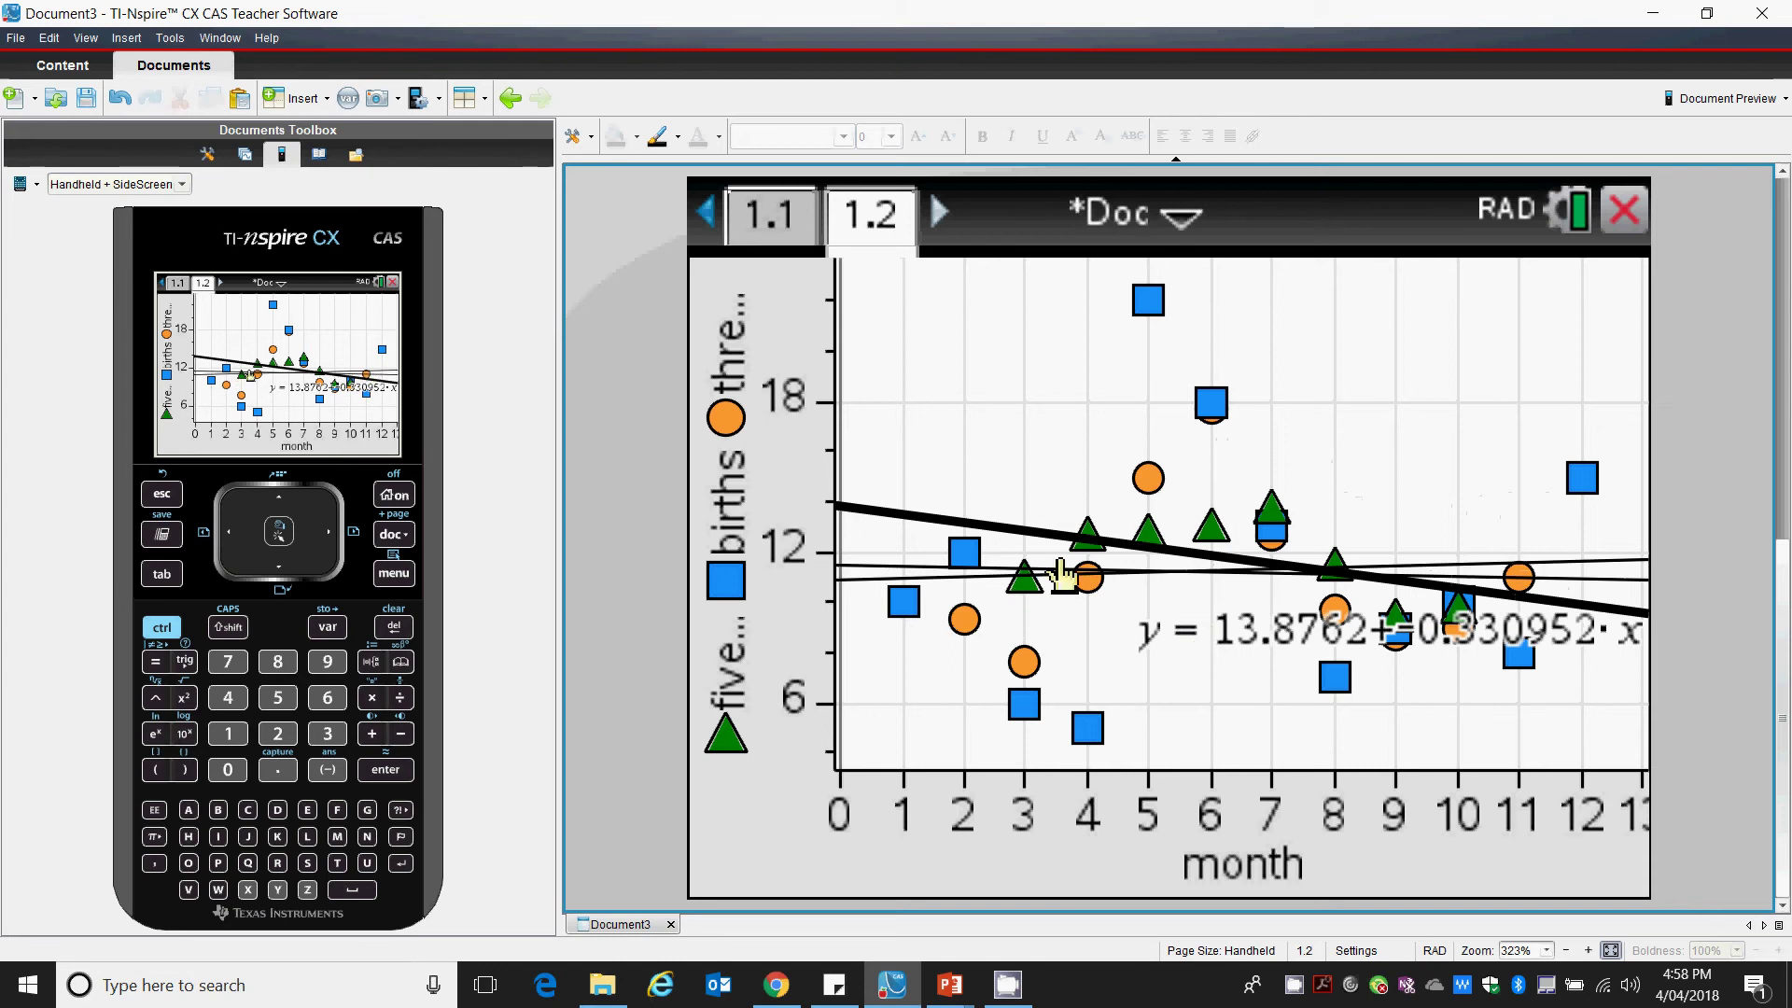
{"action": "mouse_move", "coordinate": [1348, 562]}
{"action": "mouse_move", "coordinate": [1214, 531]}
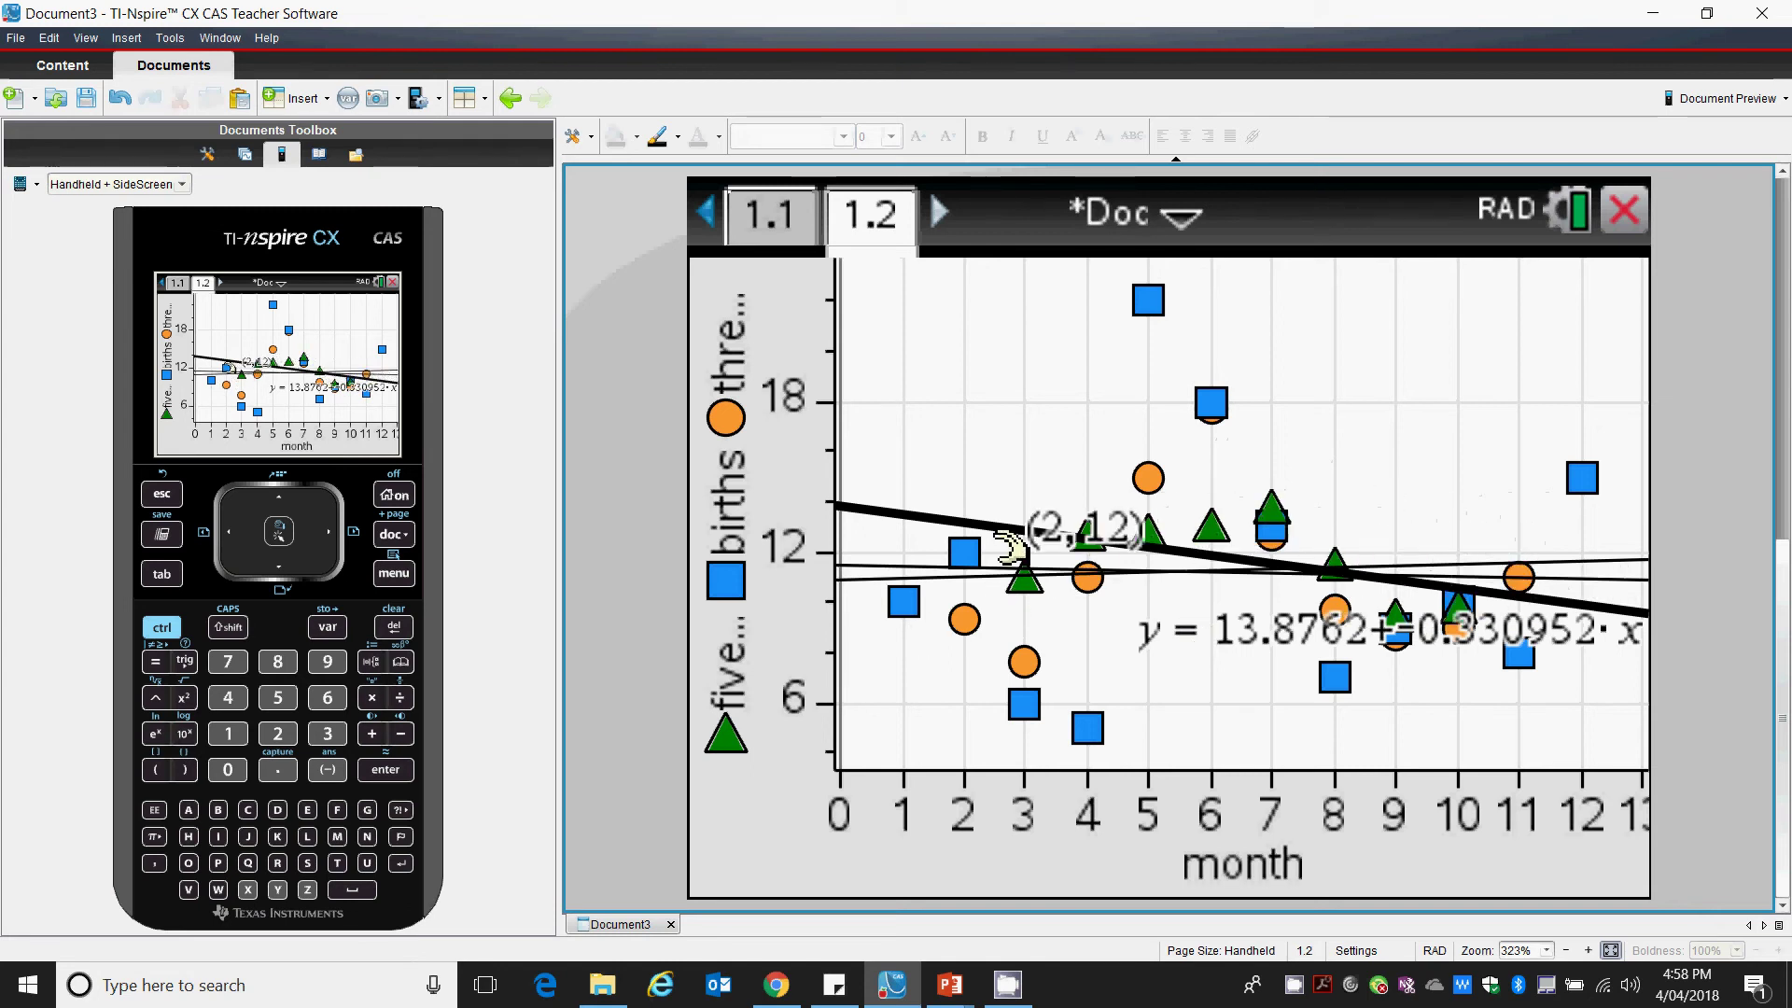
- Plot only five_pma against month and drag the old 11.4949 equation and r² labels to the bottom-left
{"action": "left_click", "coordinate": [719, 546]}
{"action": "left_click", "coordinate": [1034, 350]}
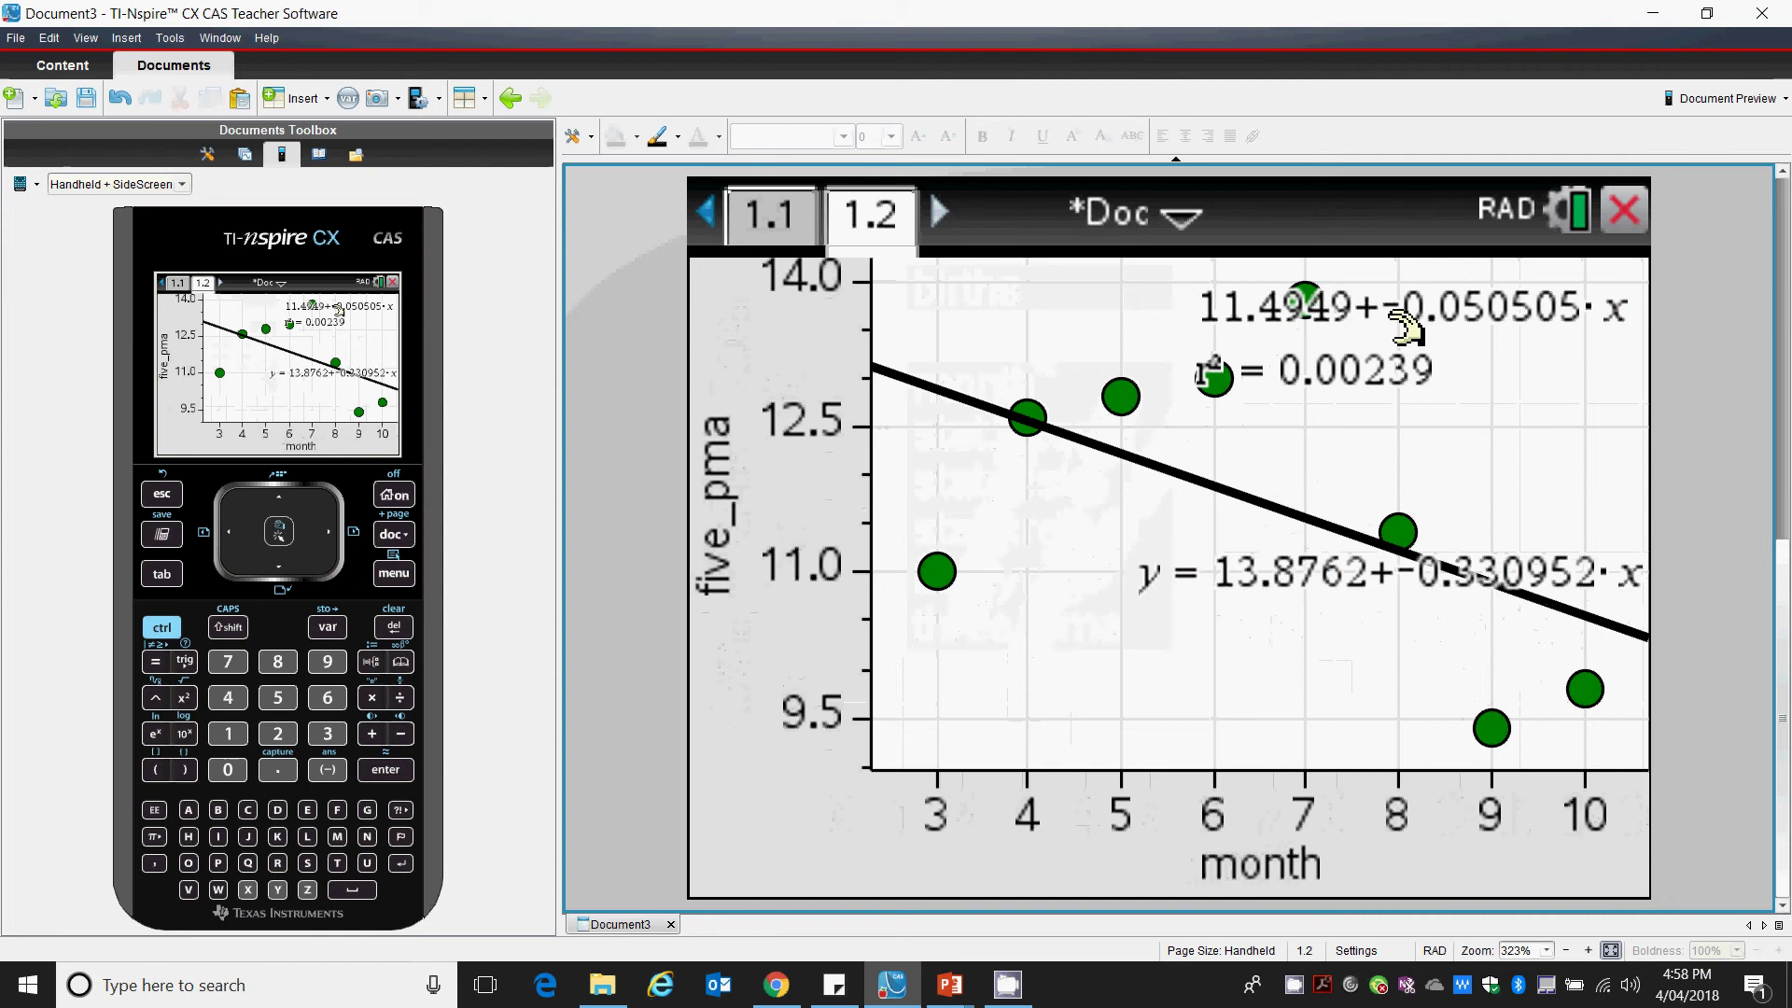
{"action": "left_click_drag", "start_coordinate": [1232, 346], "coordinate": [512, 927]}
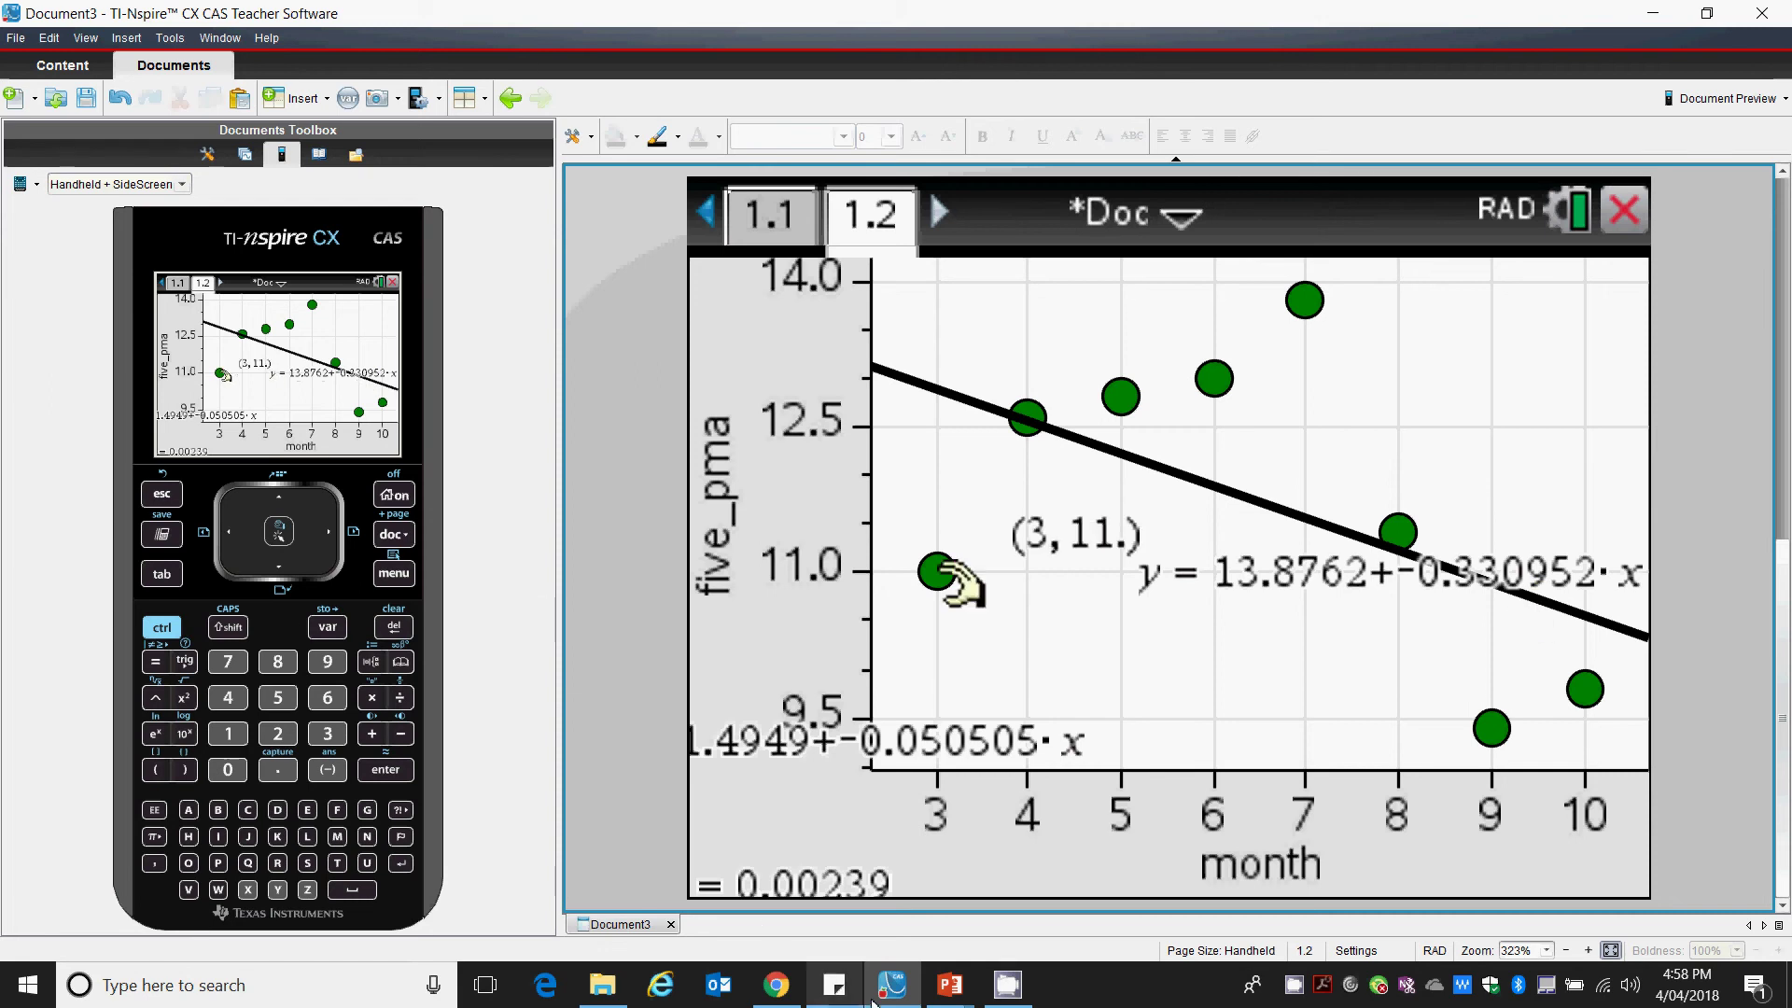
- View PowerPoint slide 13's 5-point moving average chart, then return to the TI-Nspire graph
{"action": "mouse_move", "coordinate": [946, 995]}
{"action": "left_click", "coordinate": [853, 894]}
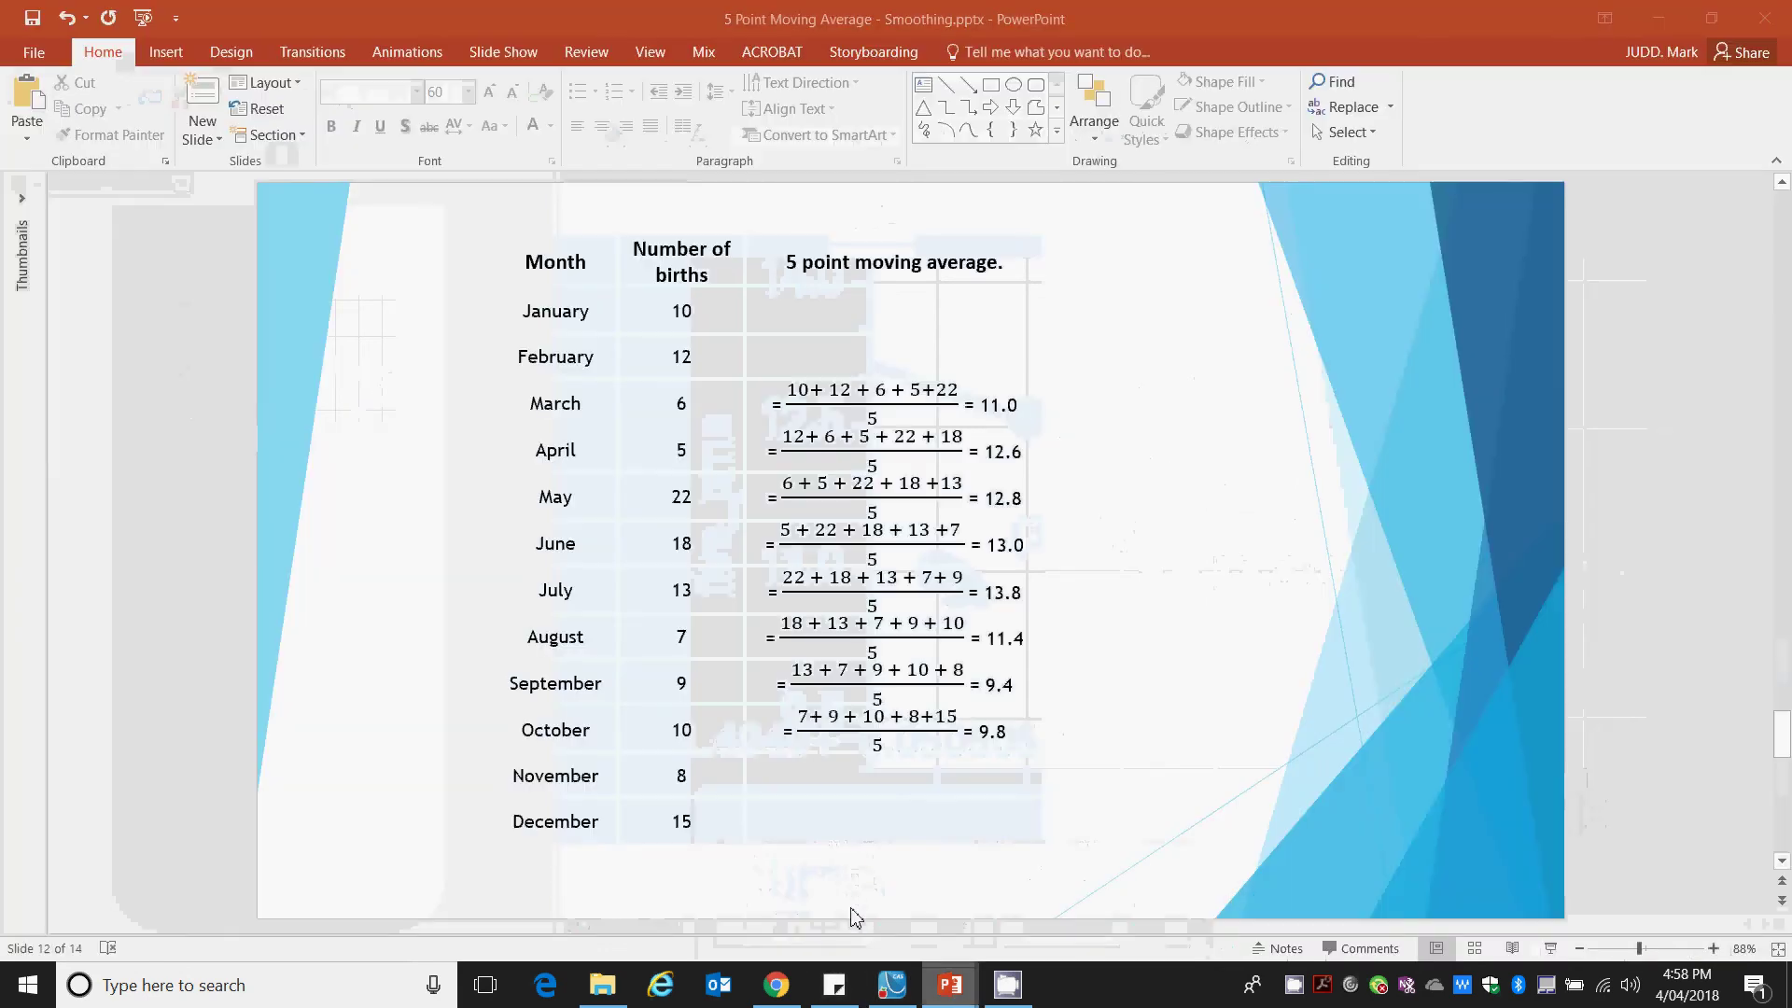
{"action": "scroll", "coordinate": [1045, 758], "scroll_direction": "down", "scroll_amount": 1}
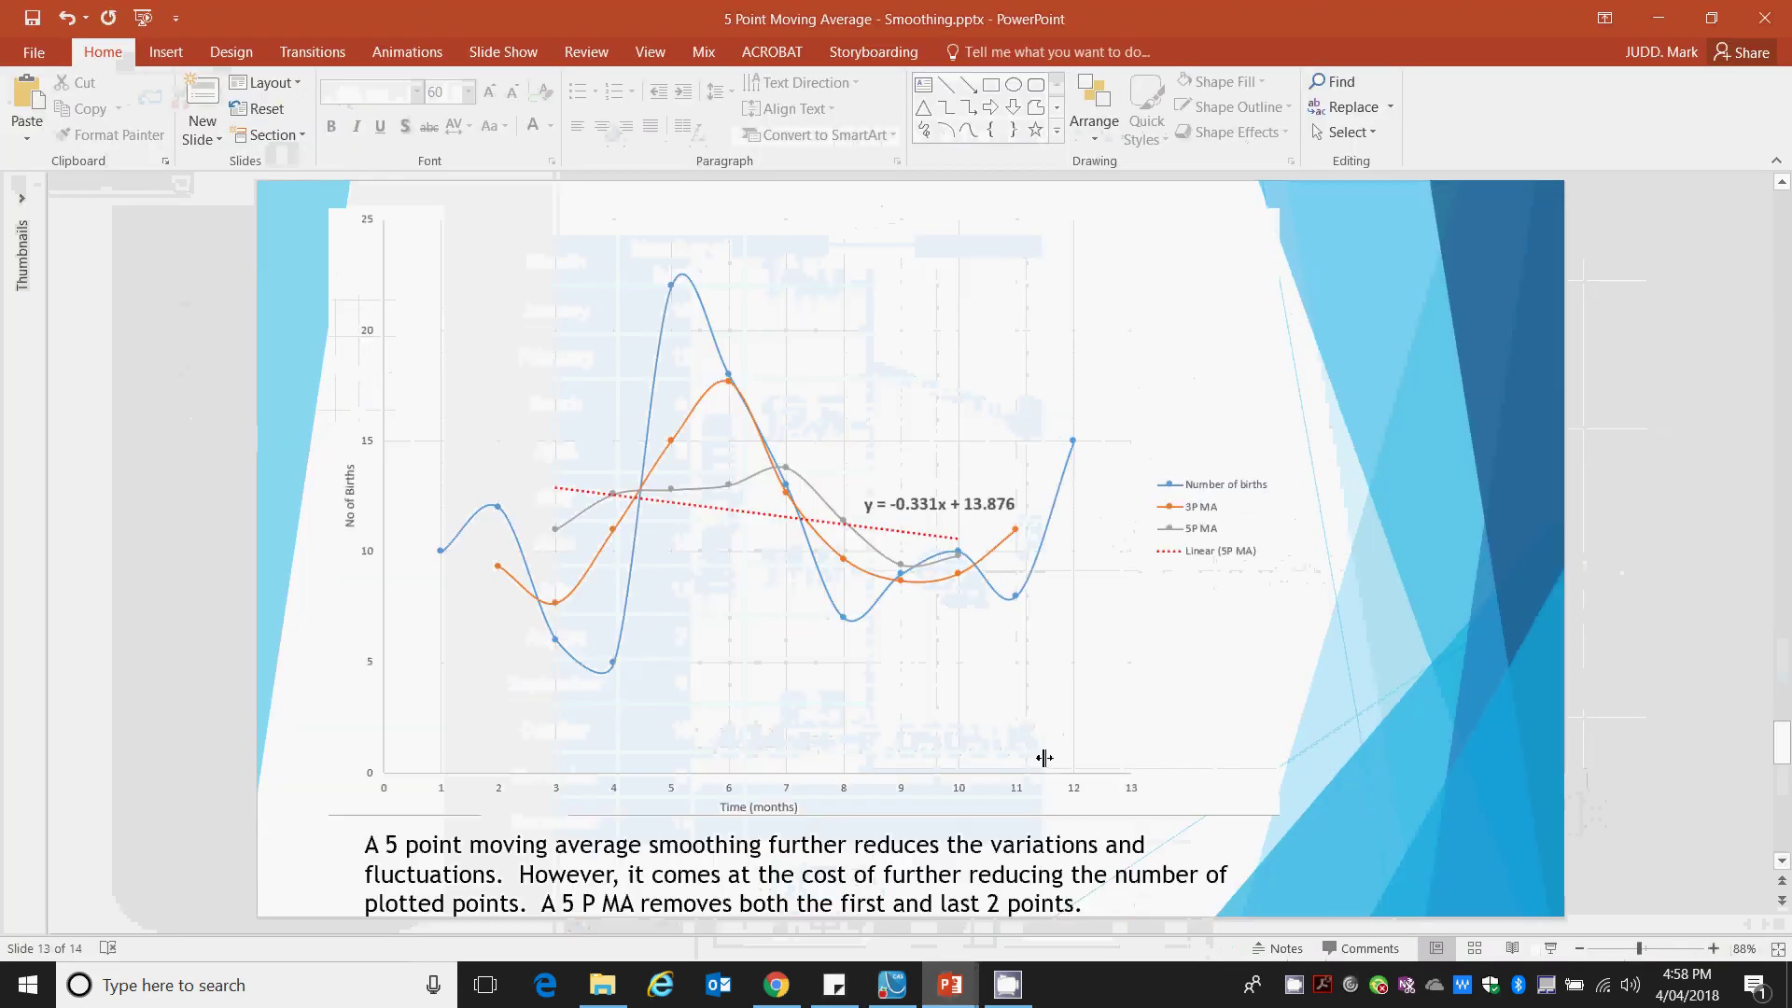
{"action": "left_click", "coordinate": [902, 995]}
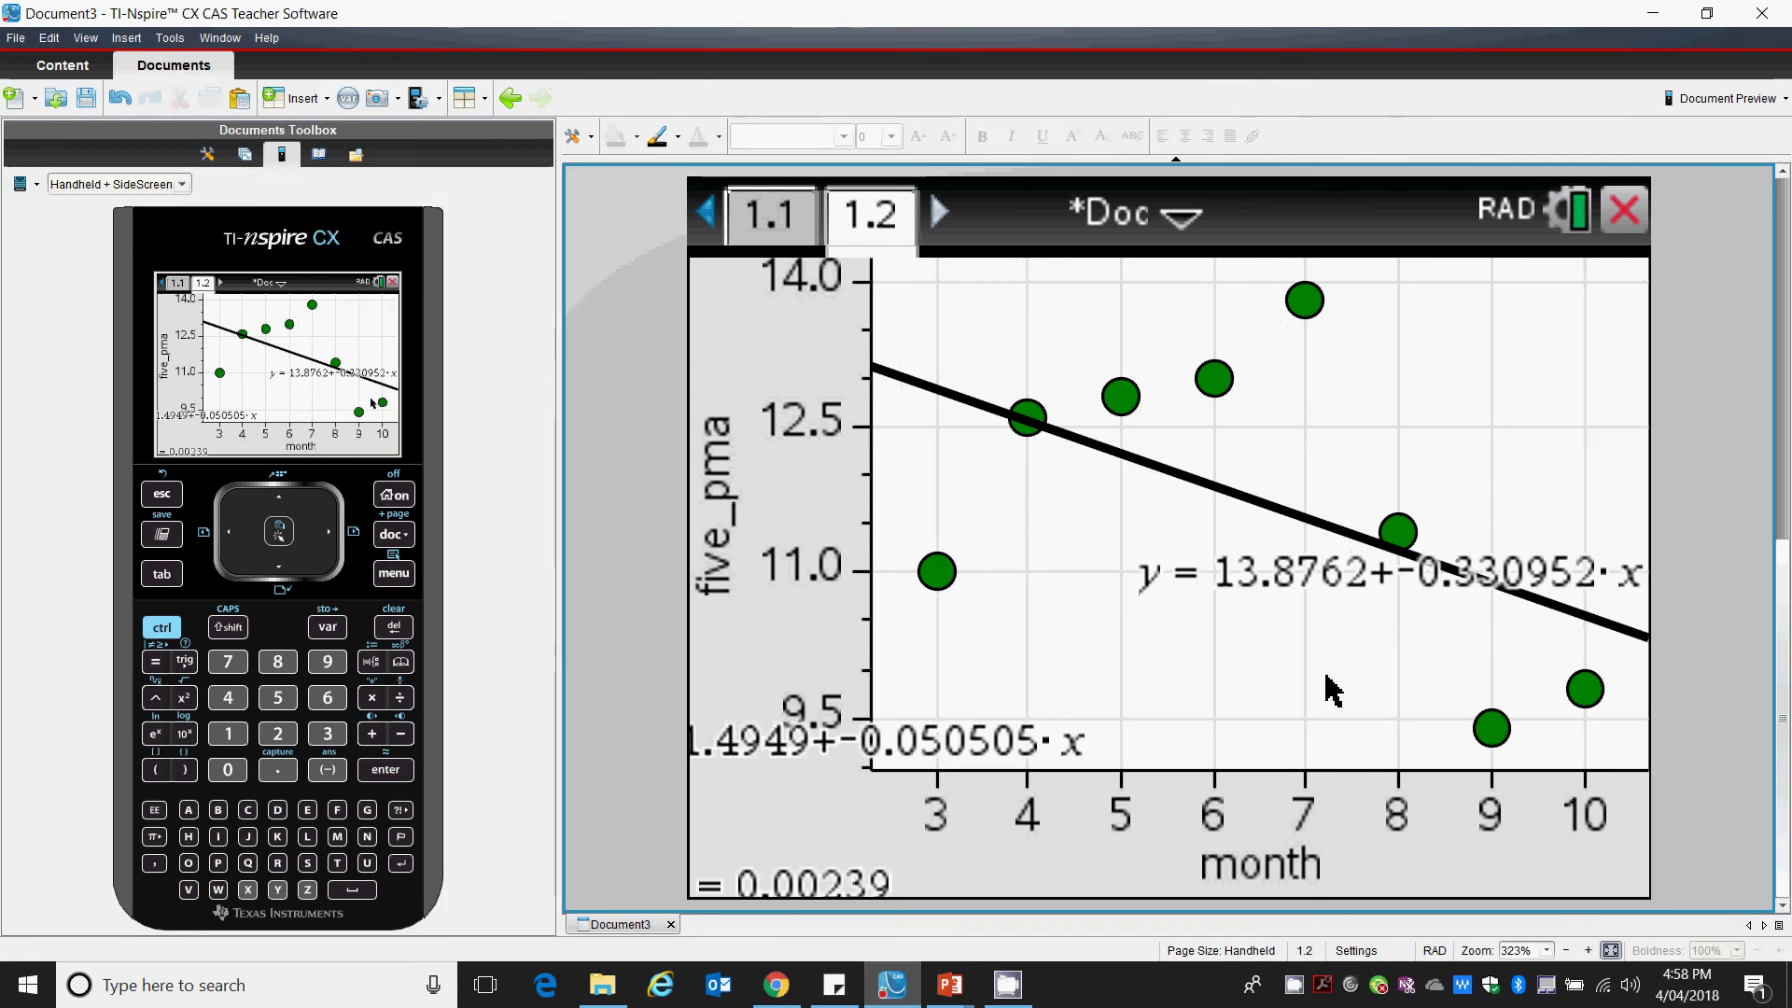
- Add three_pma, then births, as extra y variables on the five_pma graph
{"action": "right_click", "coordinate": [719, 485]}
{"action": "left_click", "coordinate": [823, 505]}
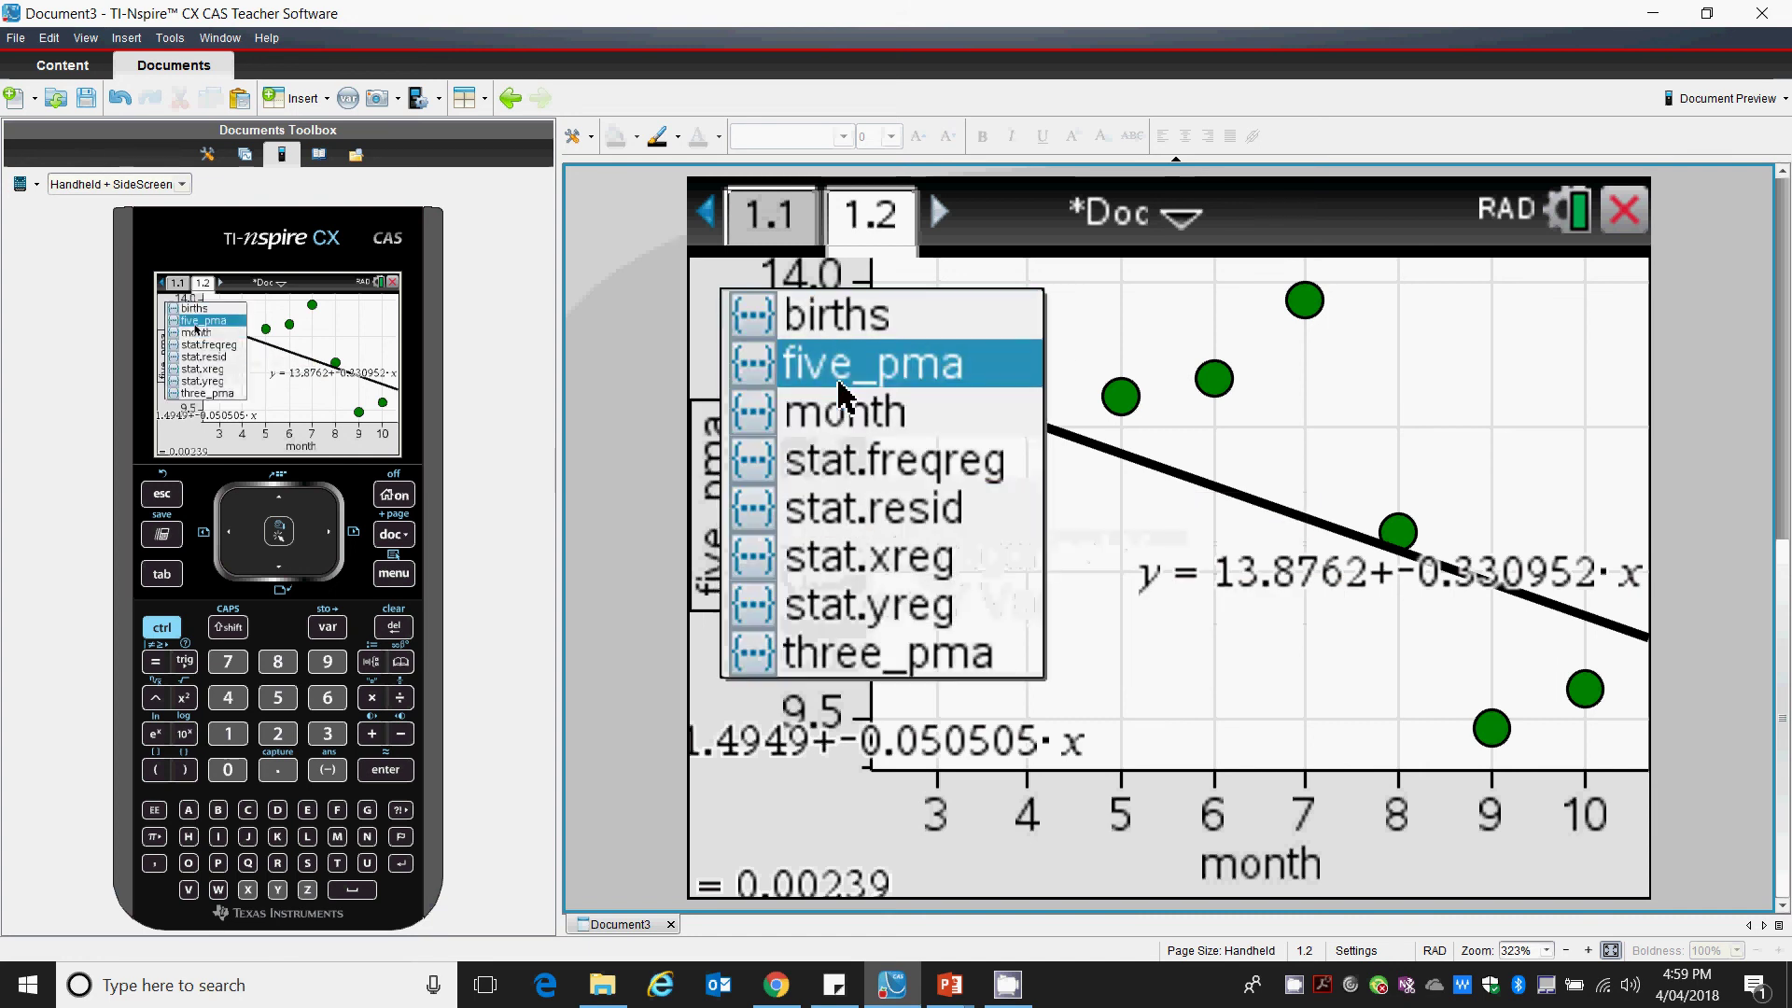
{"action": "left_click", "coordinate": [852, 644]}
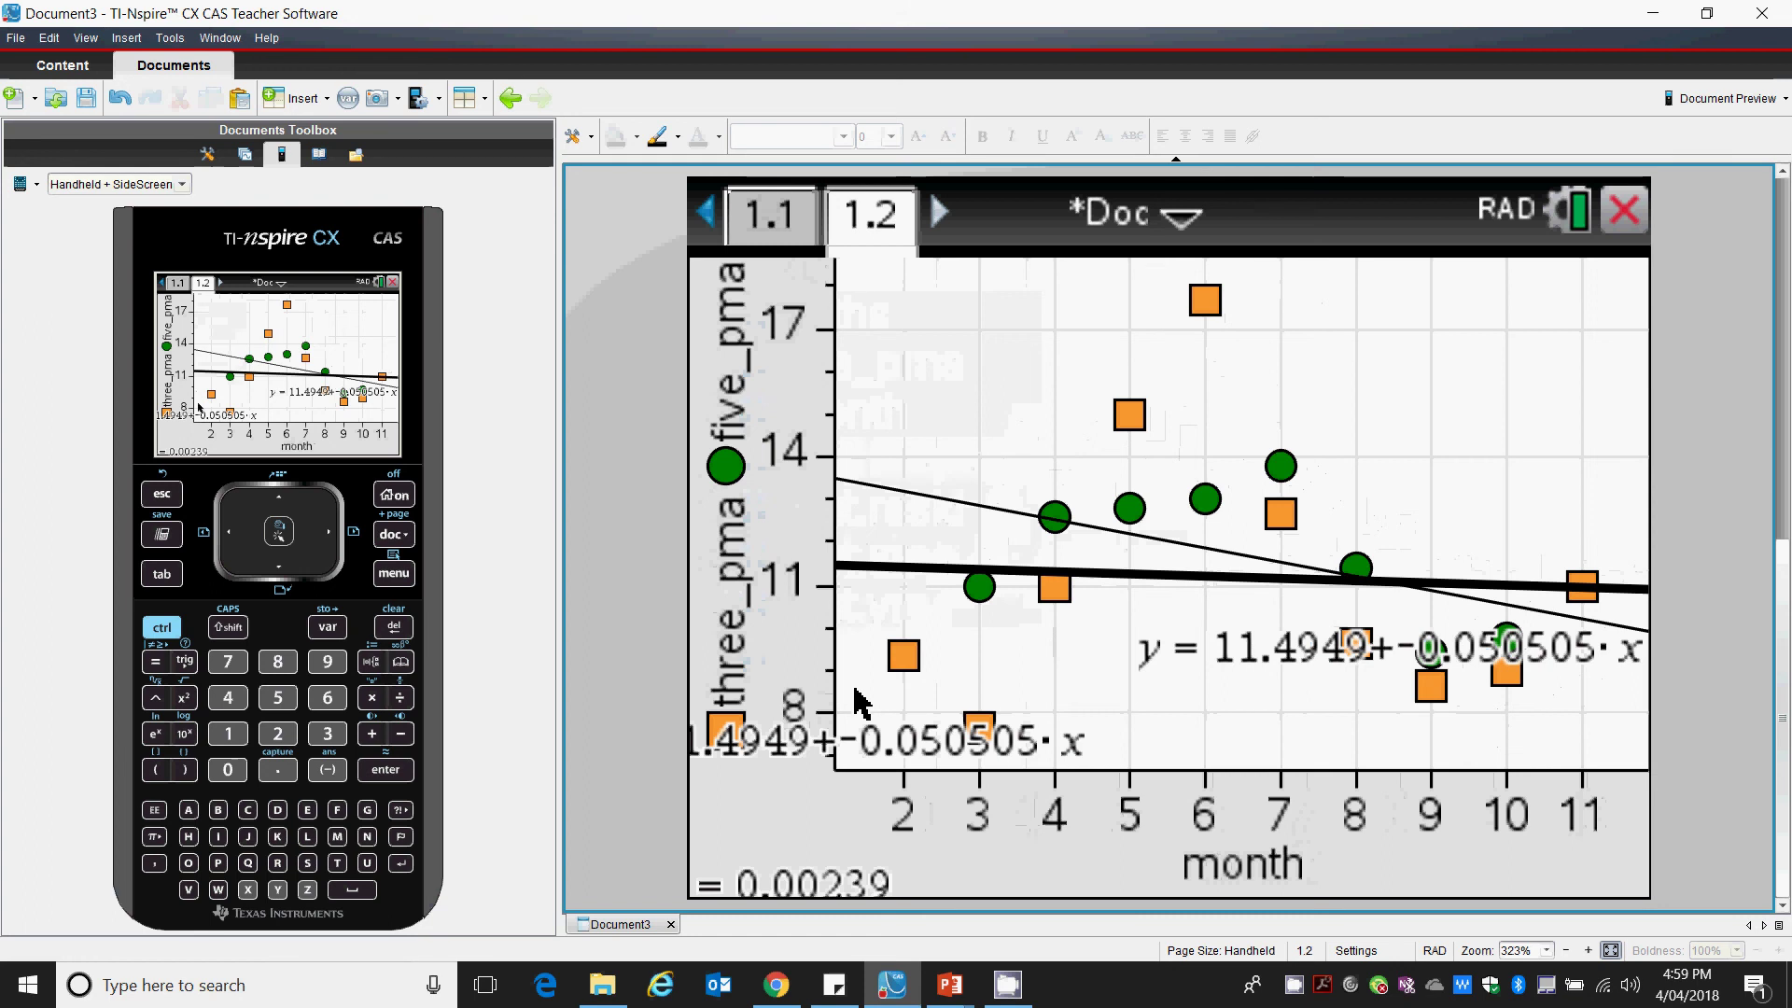
{"action": "left_click", "coordinate": [742, 400]}
{"action": "left_click", "coordinate": [803, 420]}
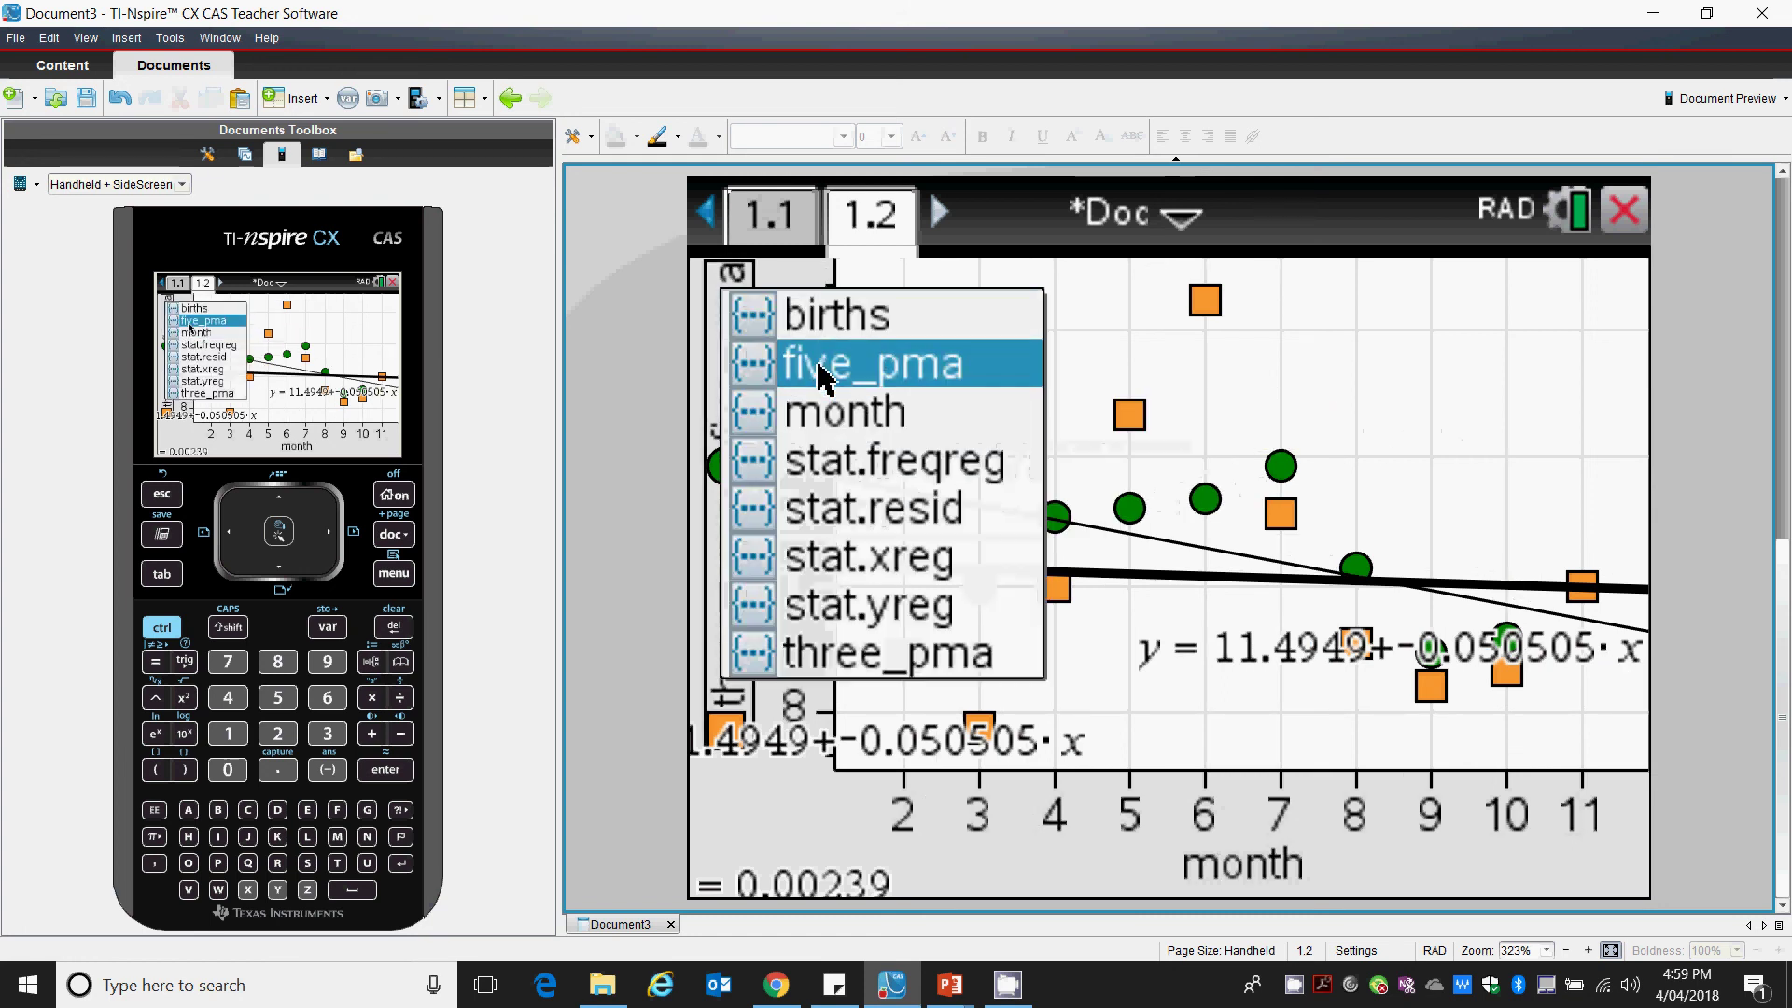
{"action": "left_click", "coordinate": [827, 324]}
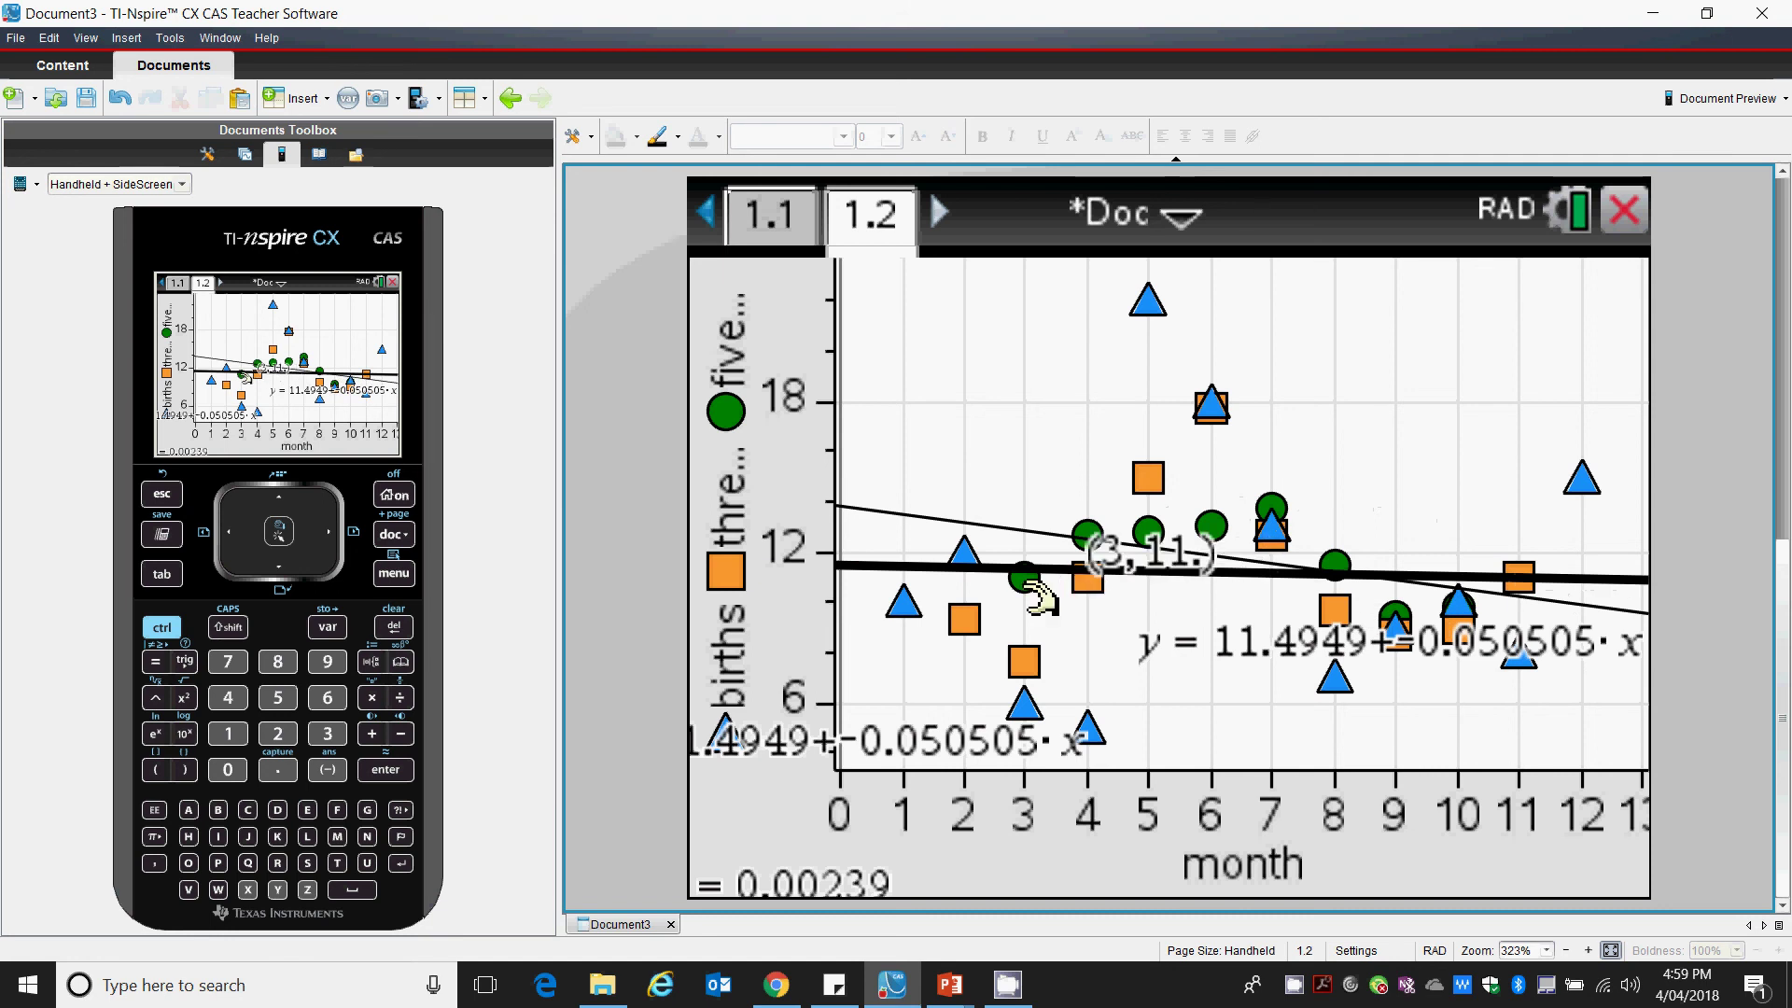
- In PowerPoint, scroll to slide 14 with No. Births = -0.33 x Months + 13.88
{"action": "mouse_move", "coordinate": [961, 978]}
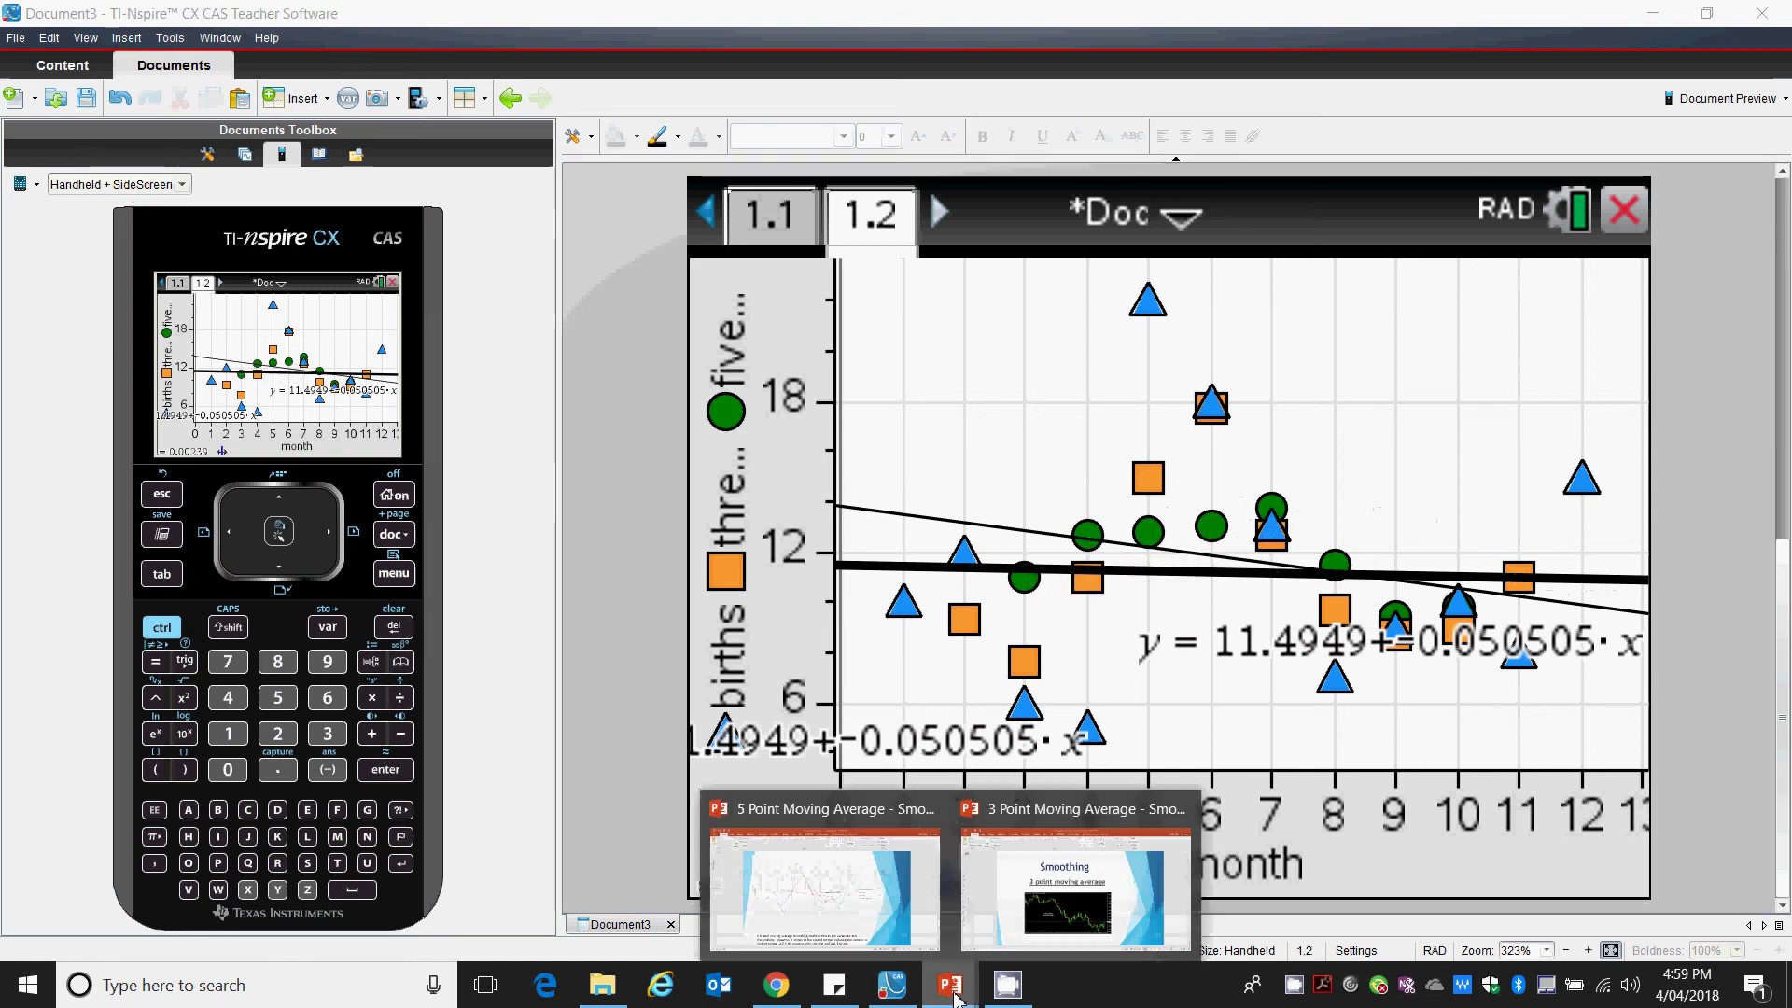
{"action": "left_click", "coordinate": [811, 943]}
{"action": "scroll", "coordinate": [867, 612], "scroll_direction": "down", "scroll_amount": 1}
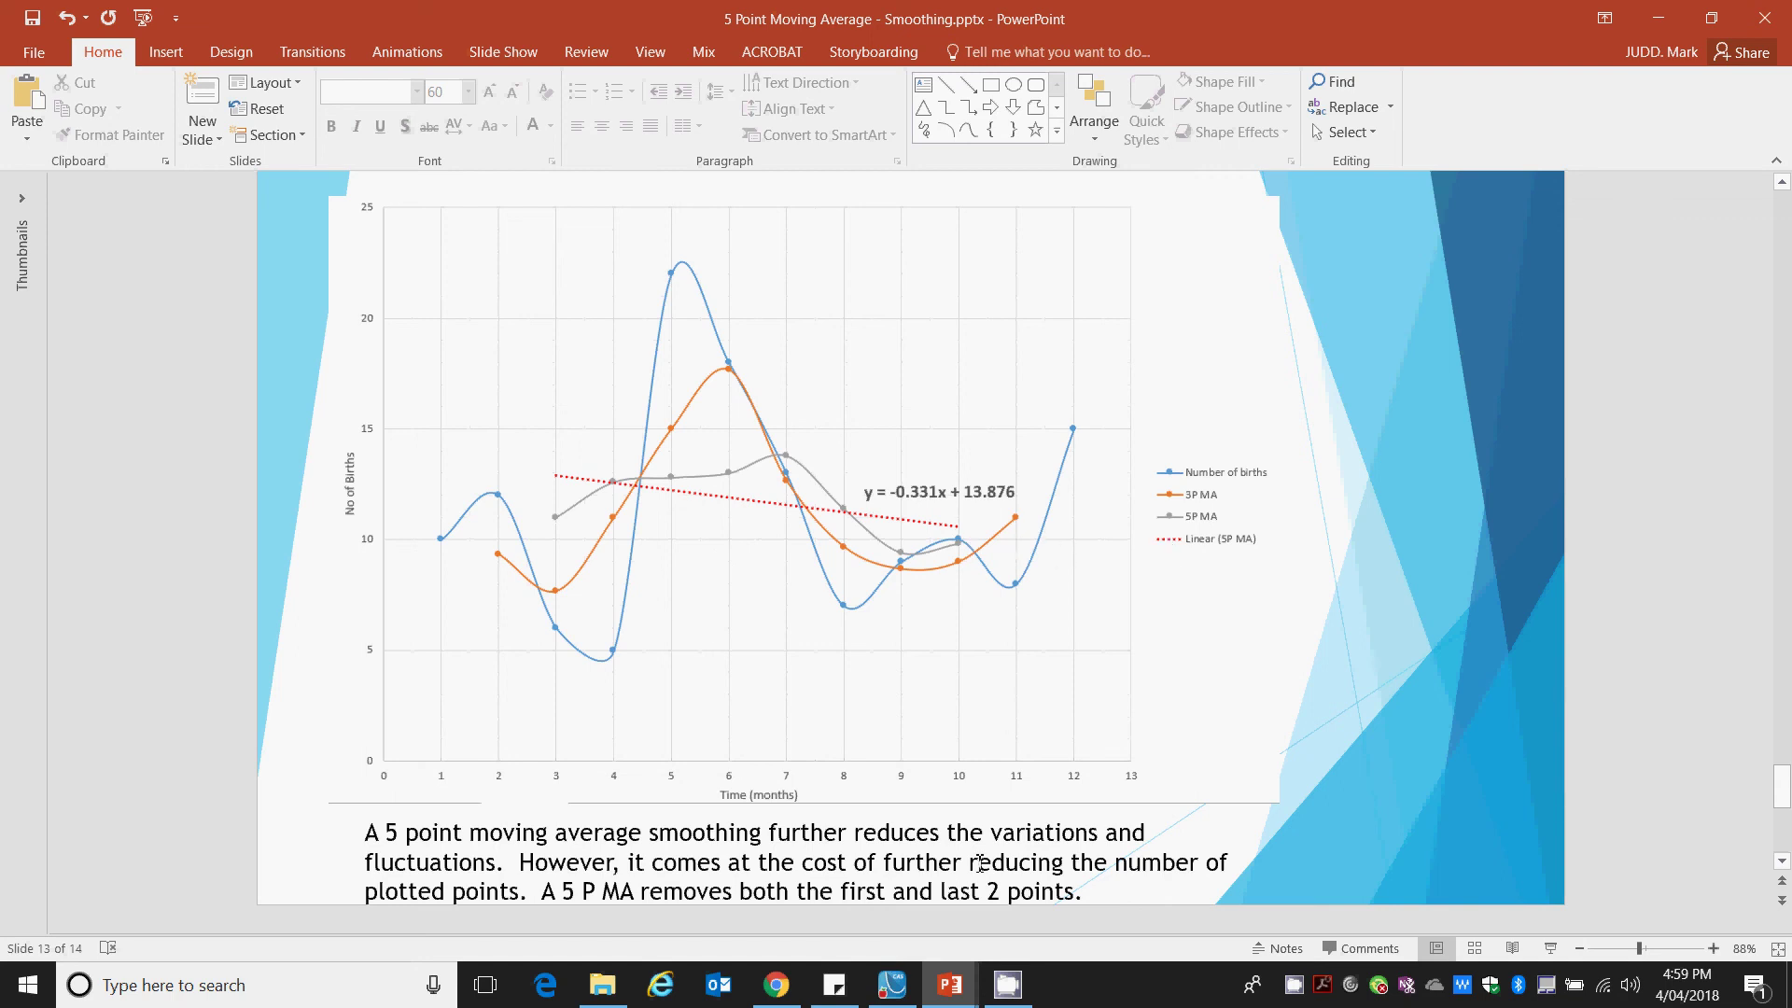
{"action": "scroll", "coordinate": [937, 609], "scroll_direction": "down", "scroll_amount": 3}
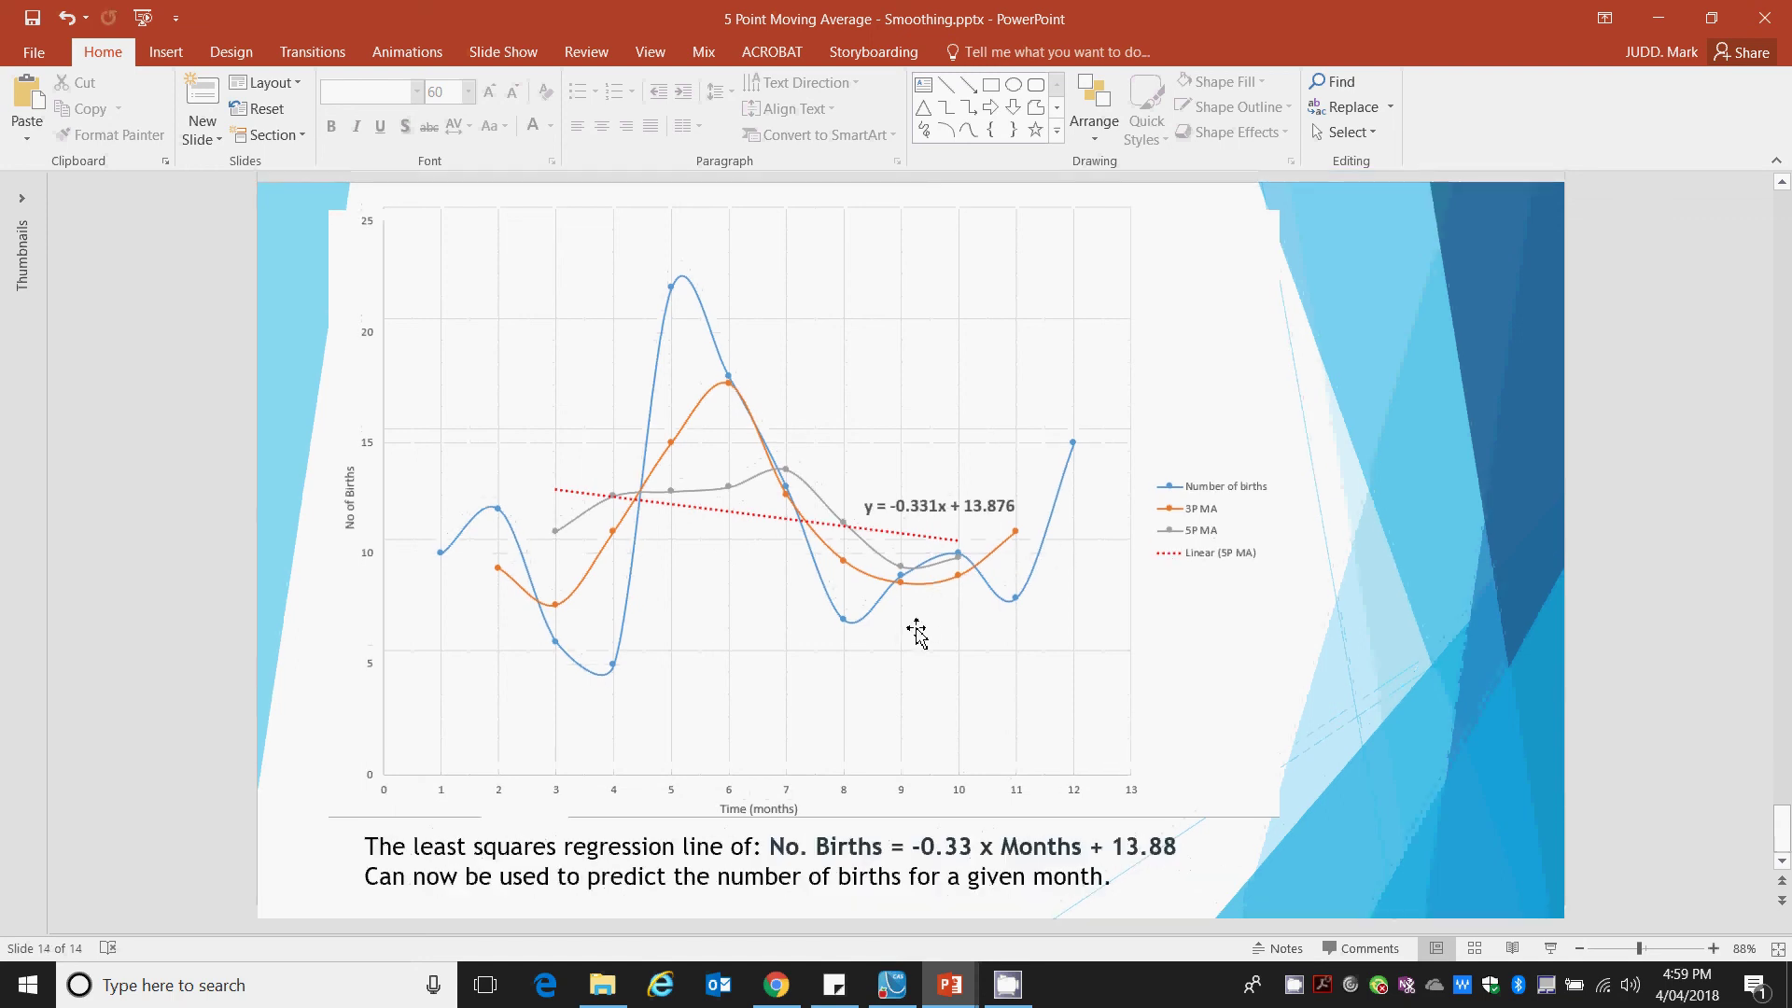